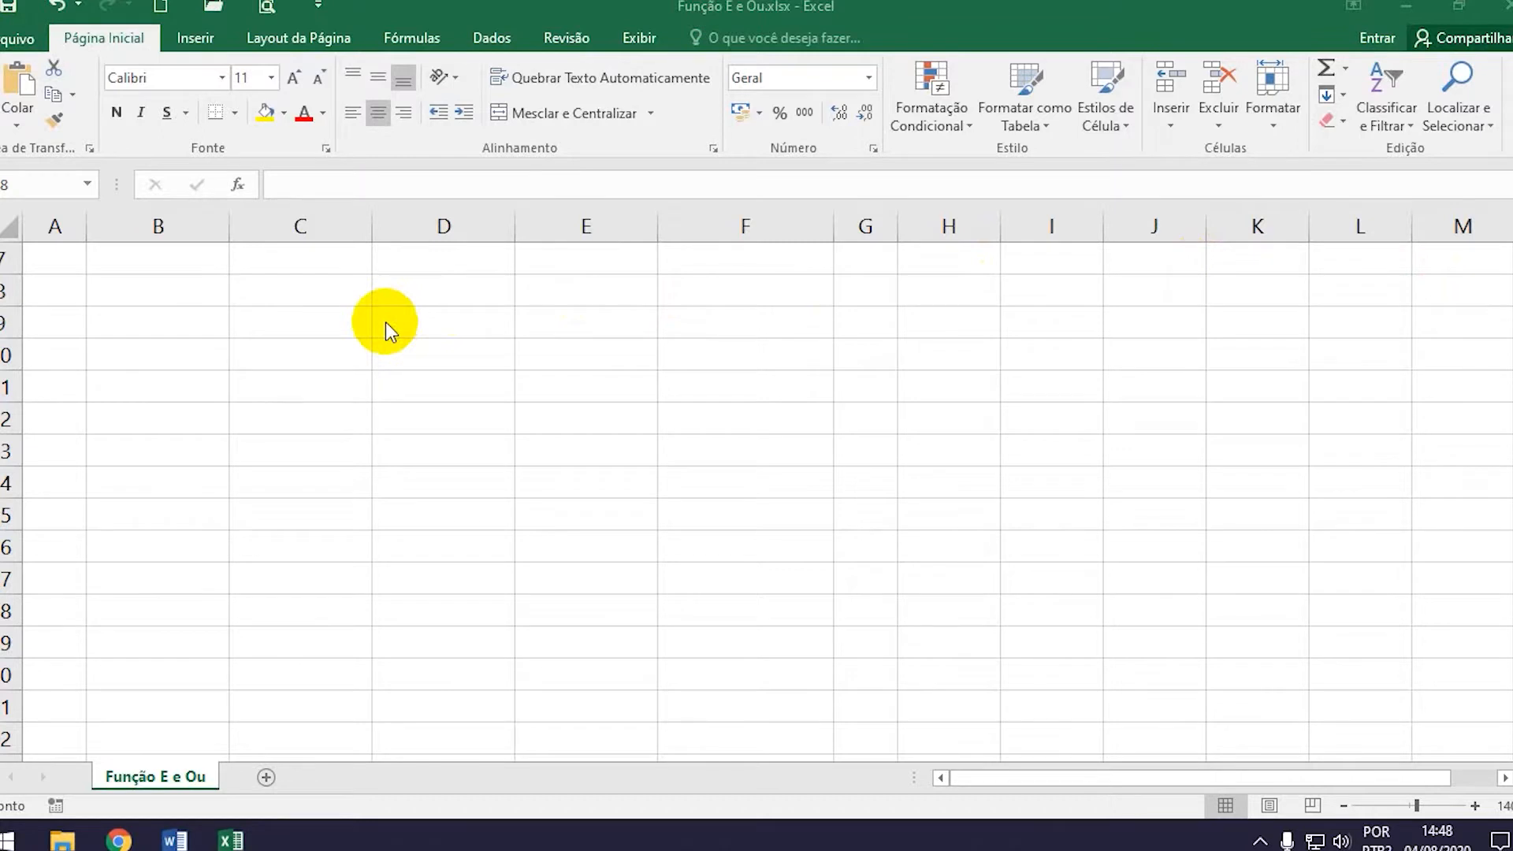
- Enter the formula =E(2+2=4;3*3=9) in an empty column B cell below the table
left_click(206, 293)
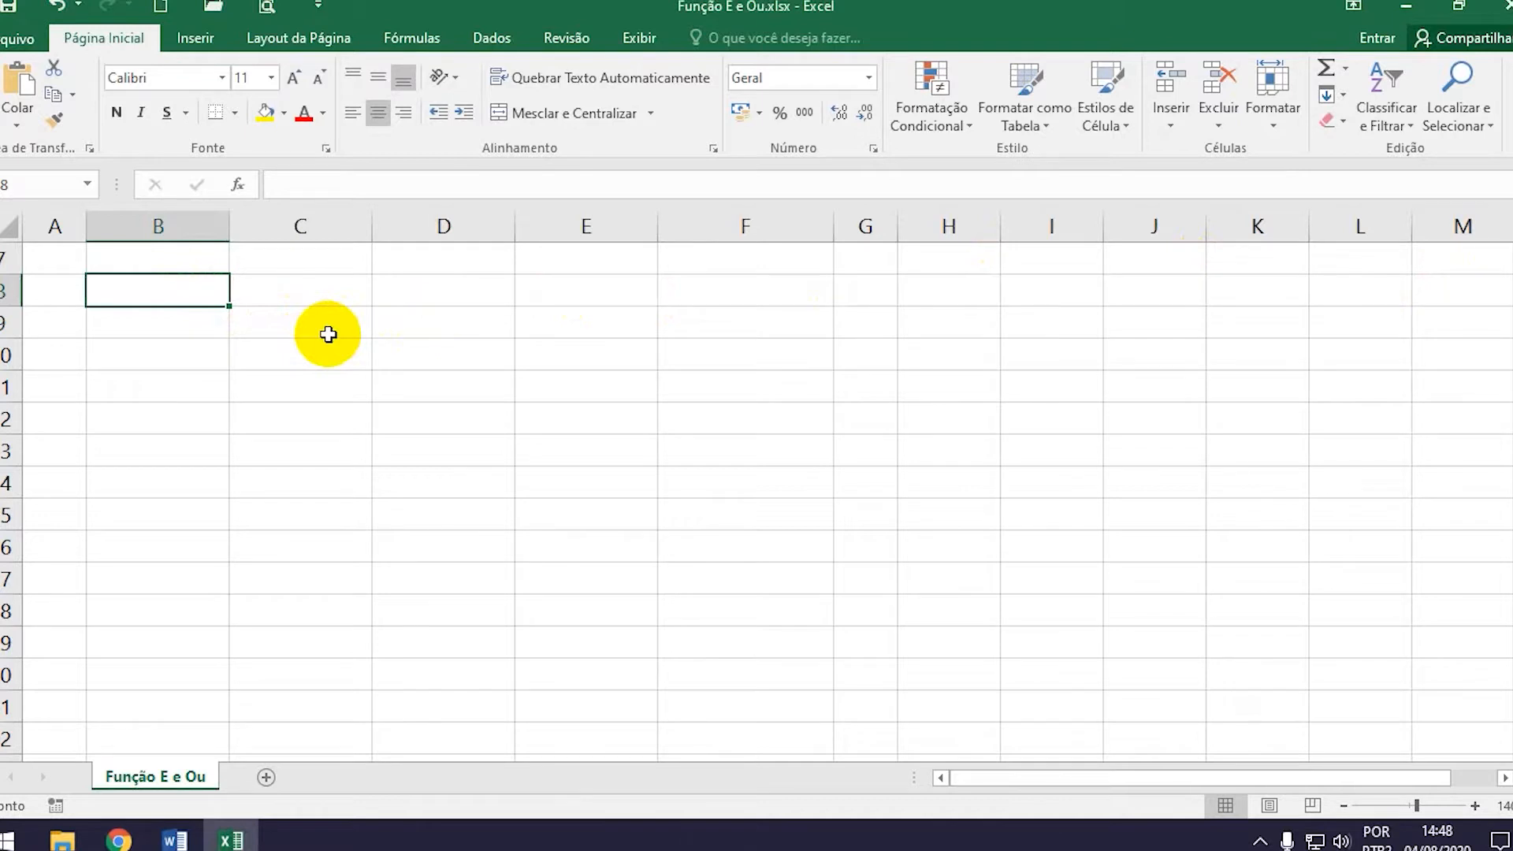
type("=")
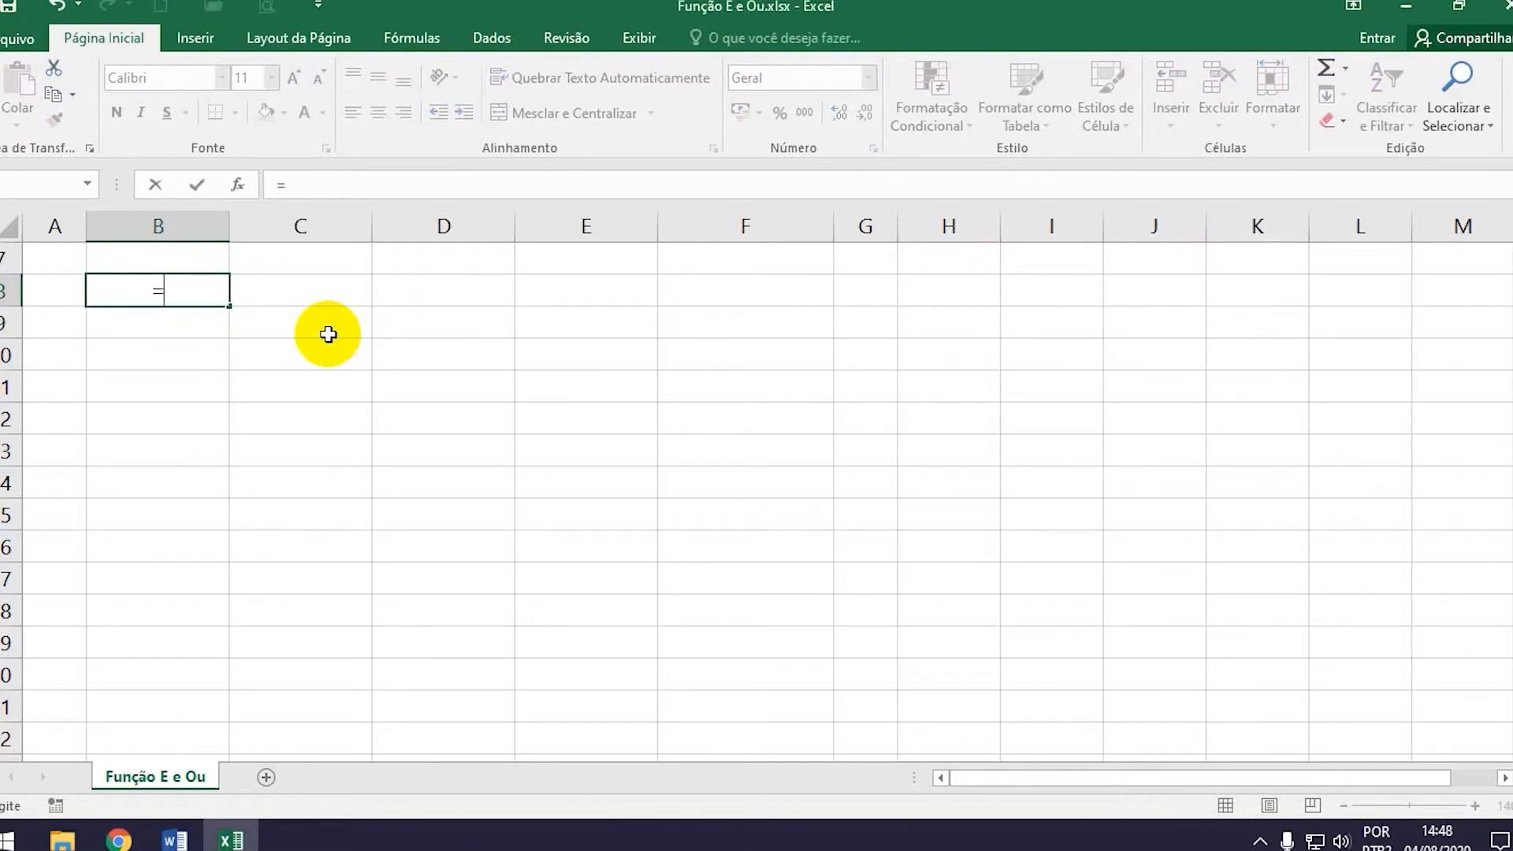
type("E")
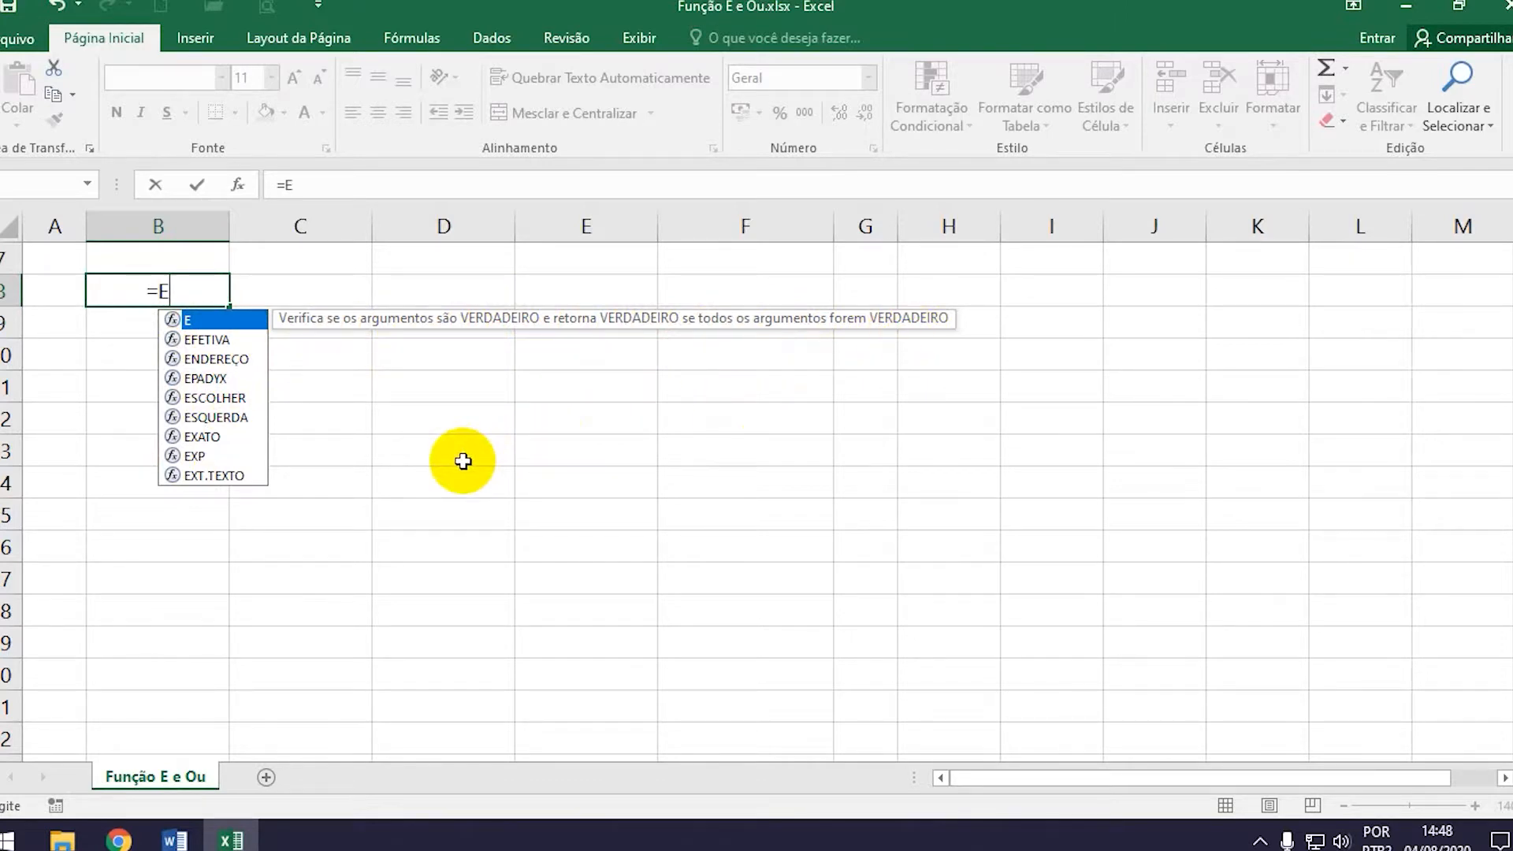
type("(")
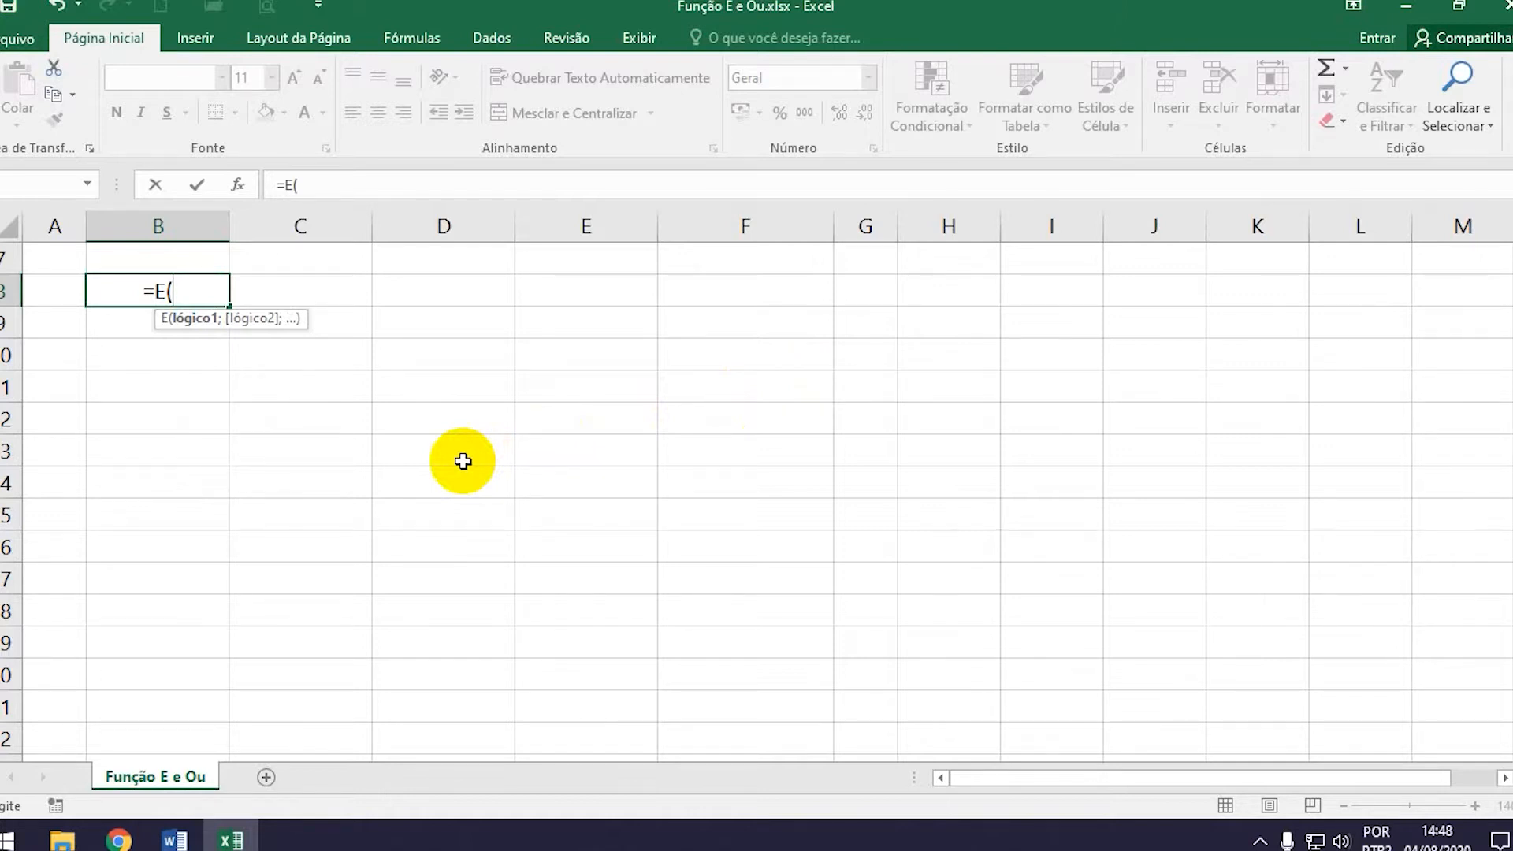
type("2+")
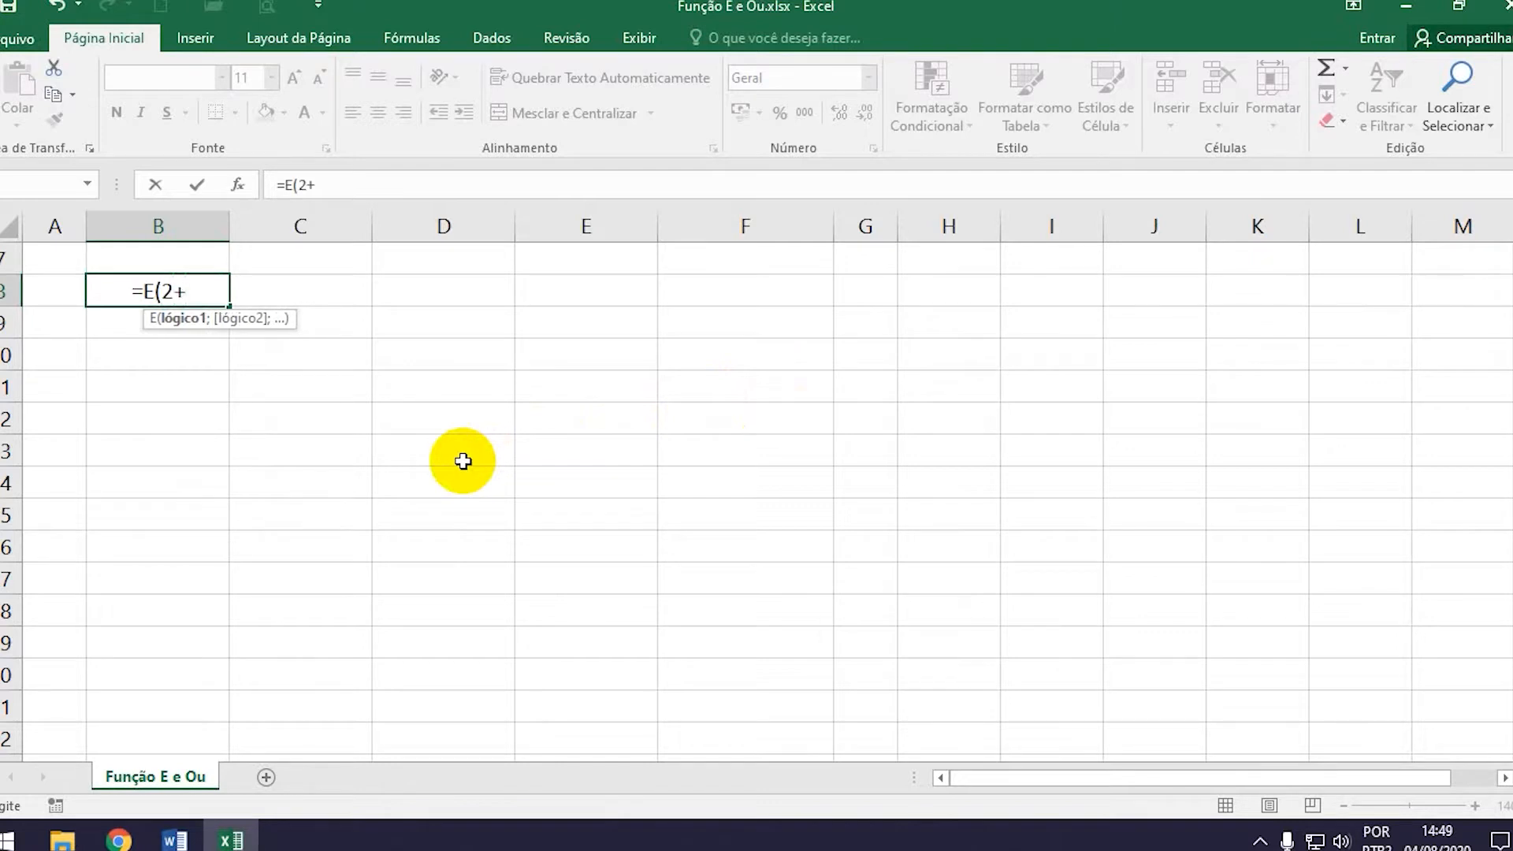
type("2=4")
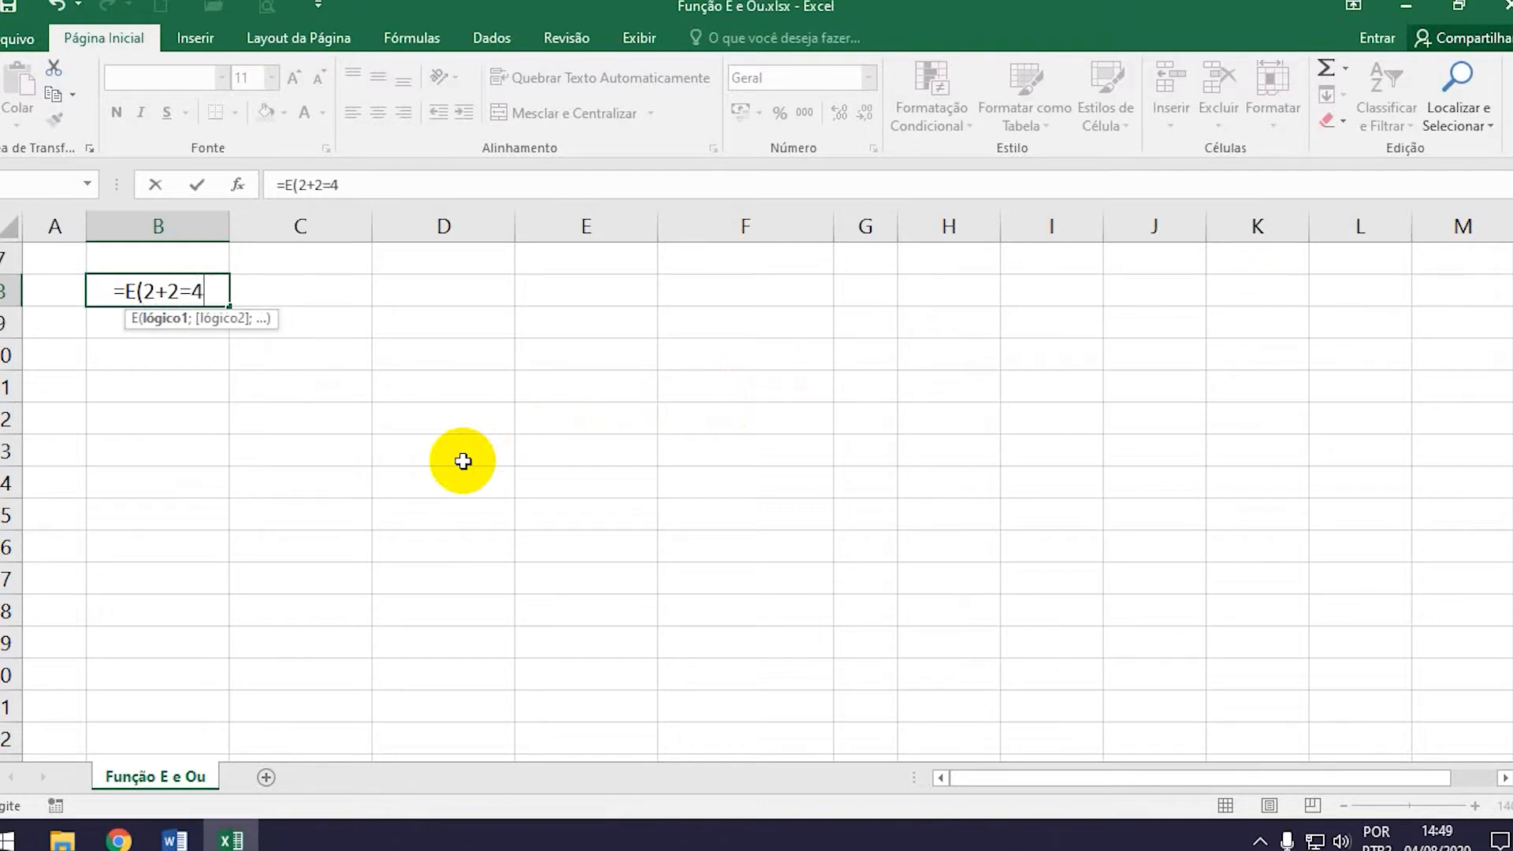
type(";")
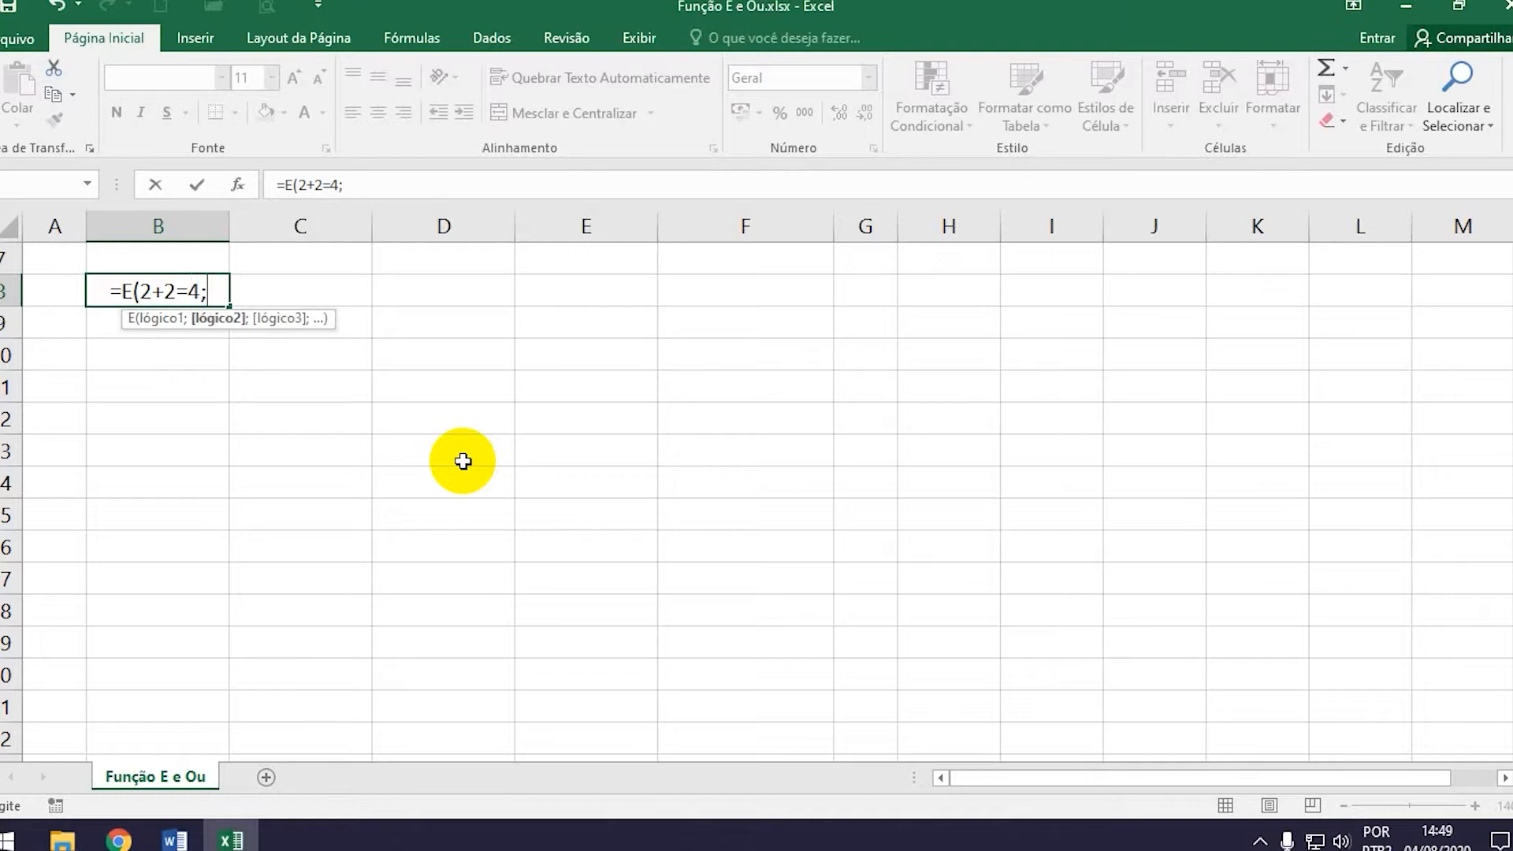
type("3*")
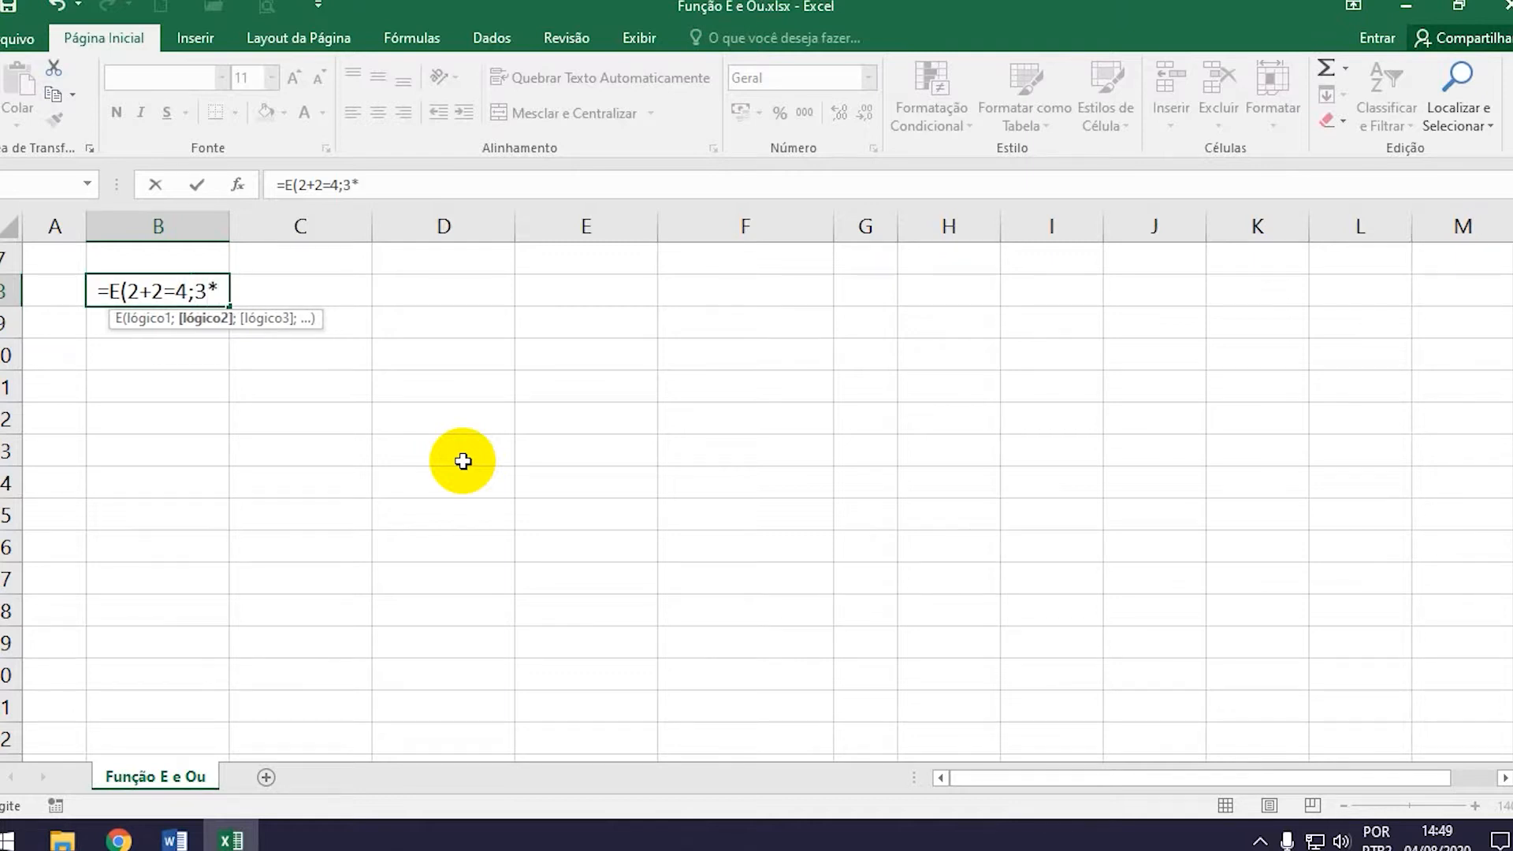
type("3=")
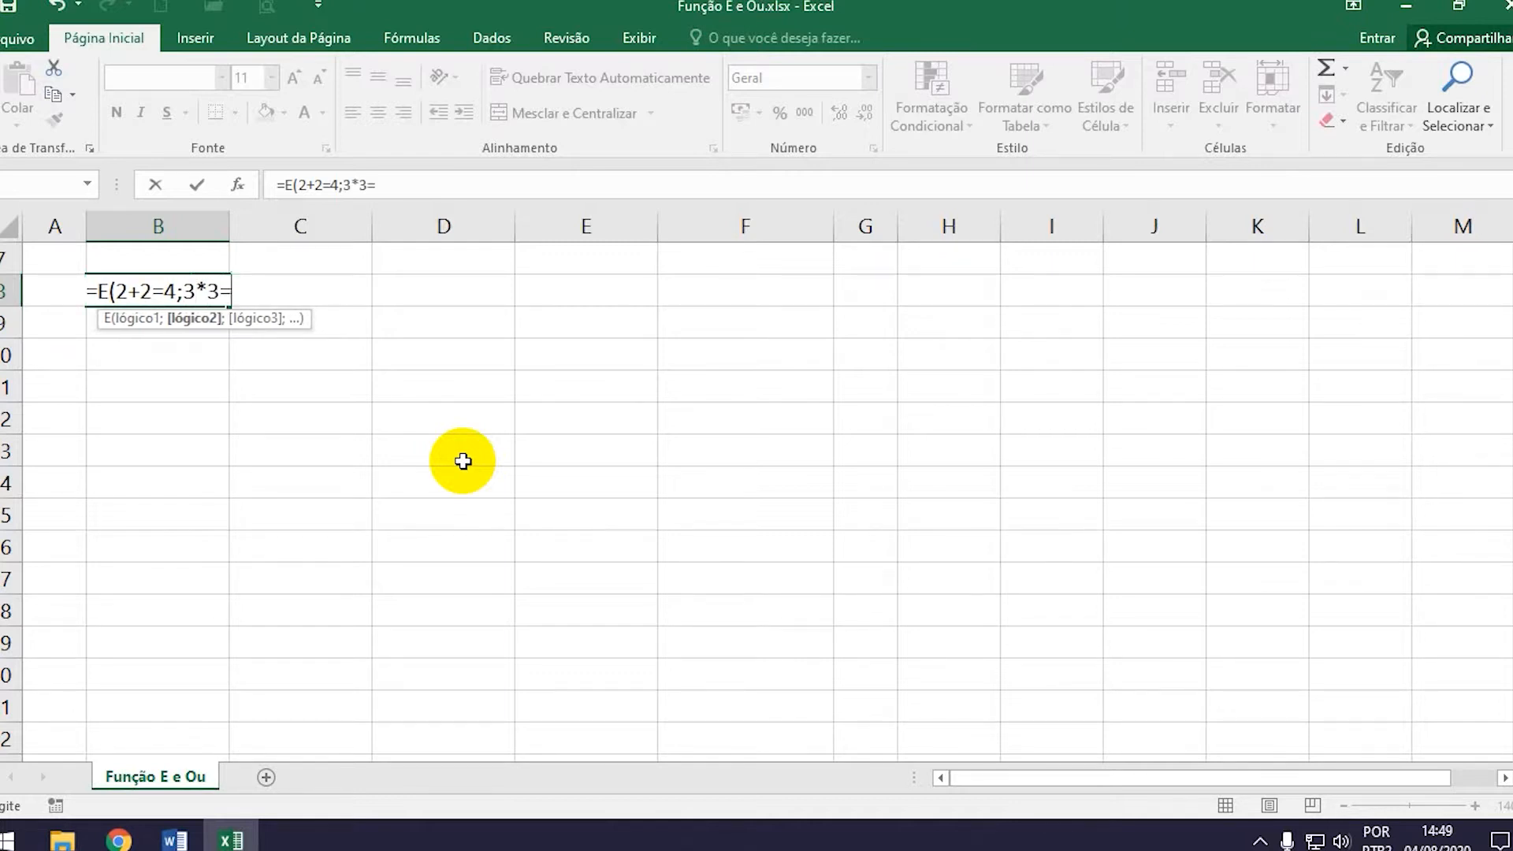
type("9)")
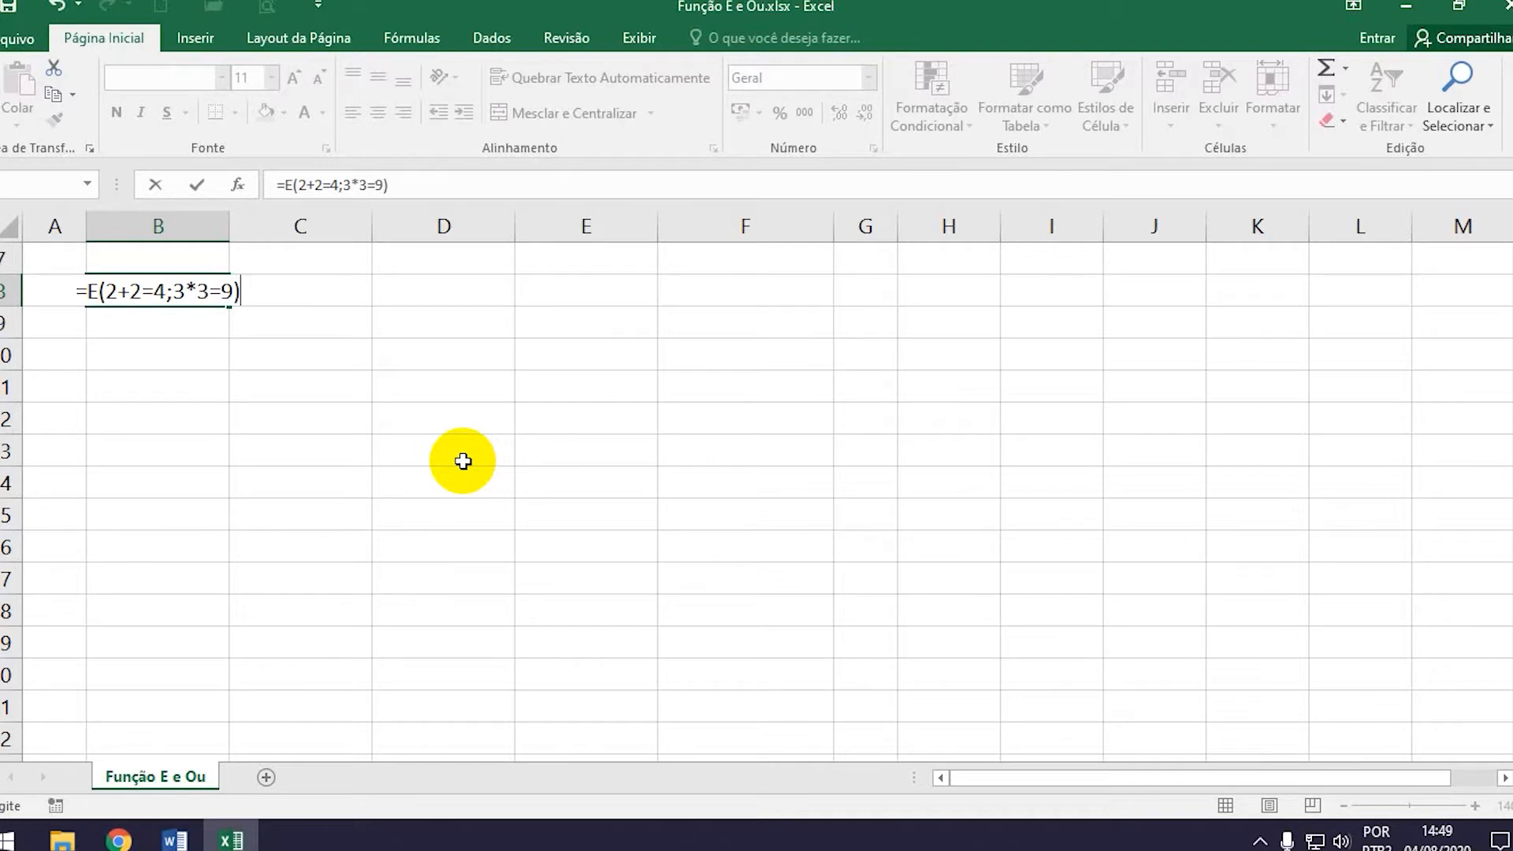
key("Return")
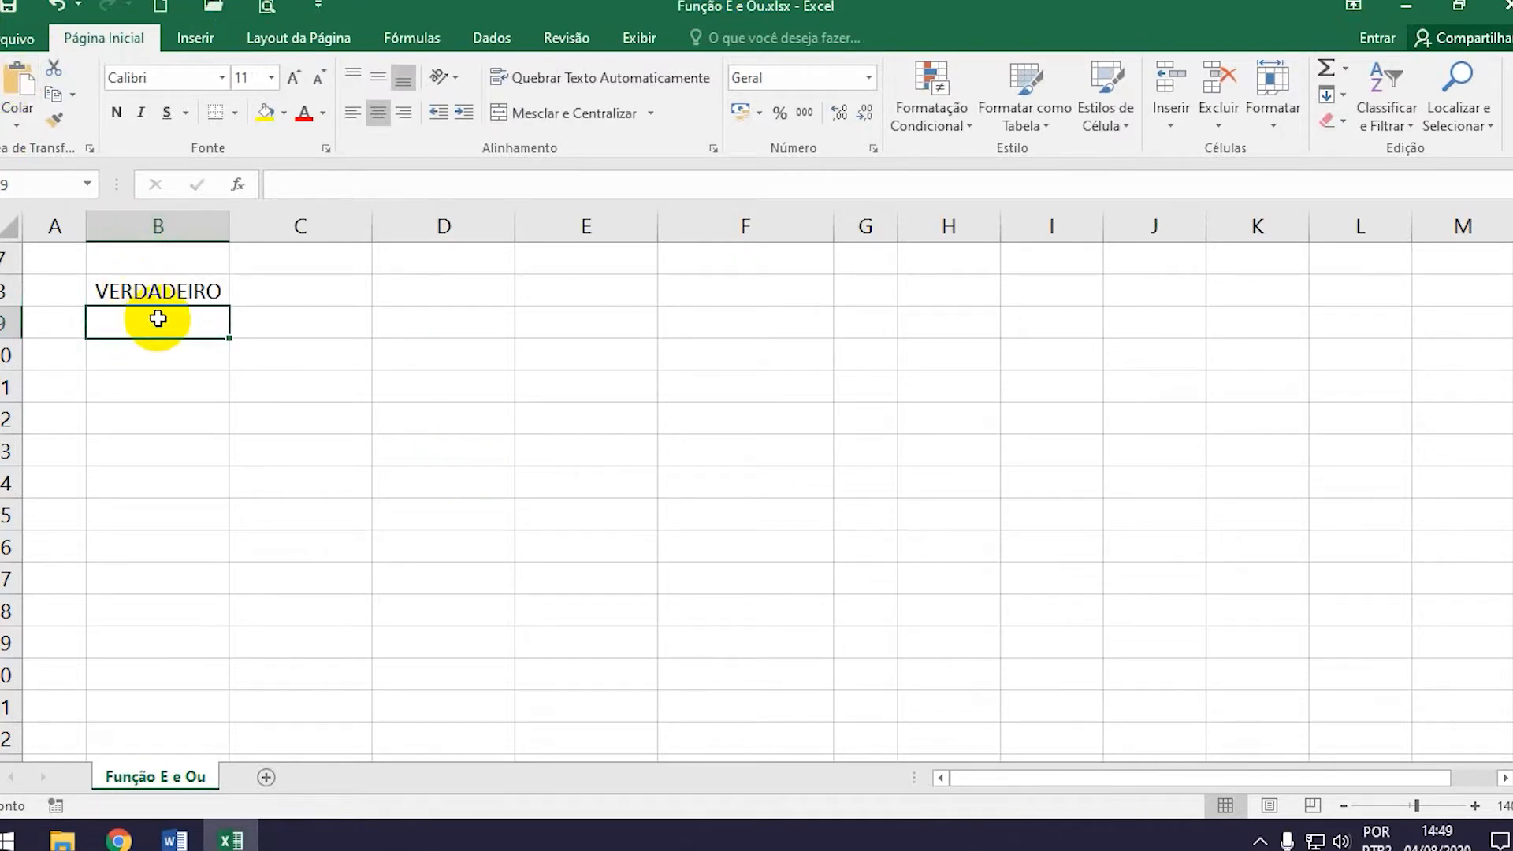
- Change the first condition of the column B formula to 2+2=3
double_click(171, 287)
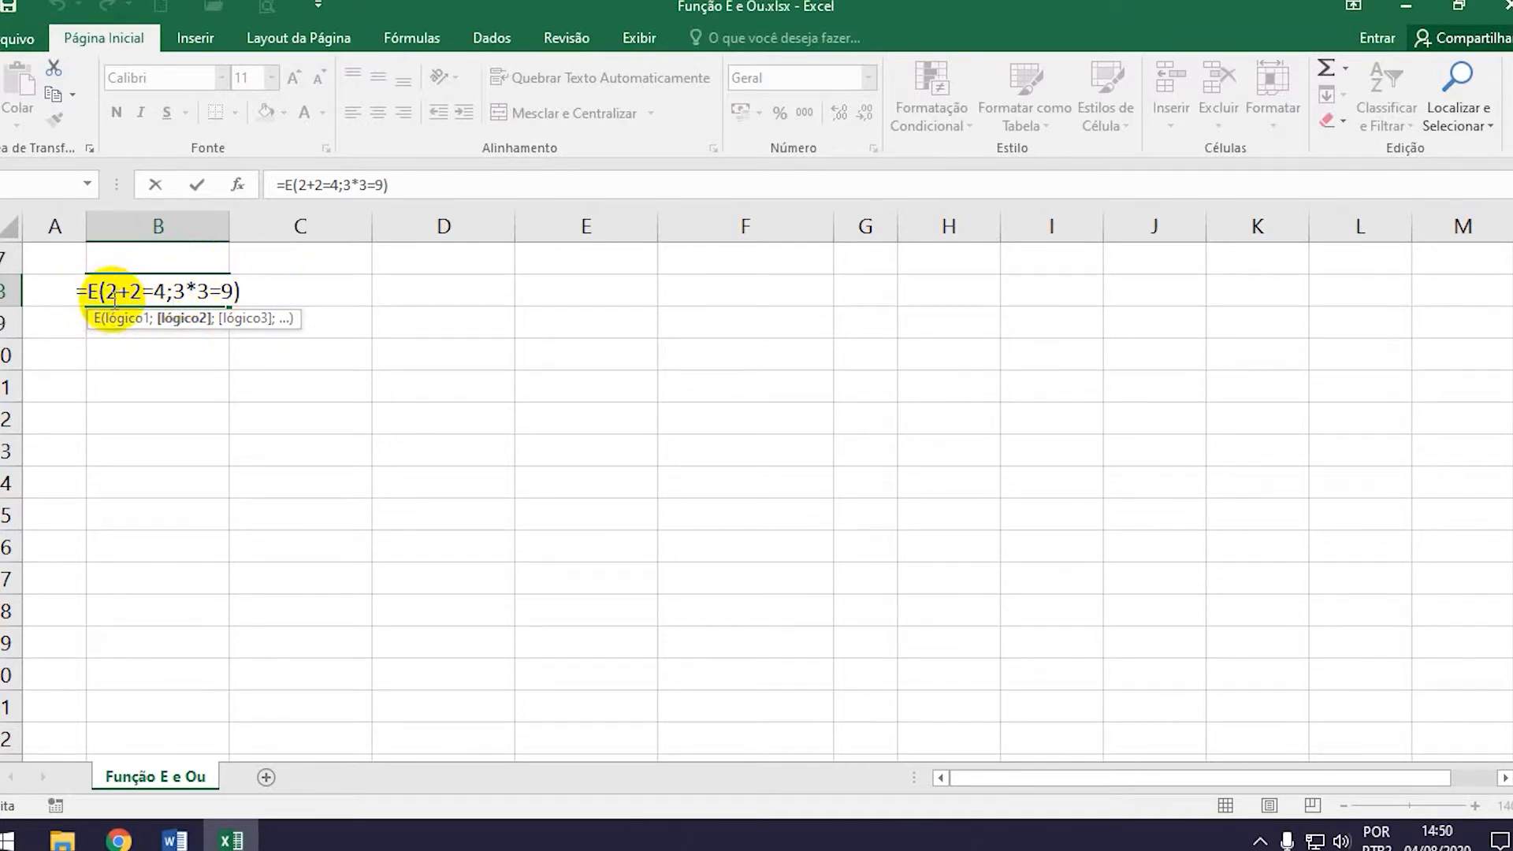
left_click(157, 293)
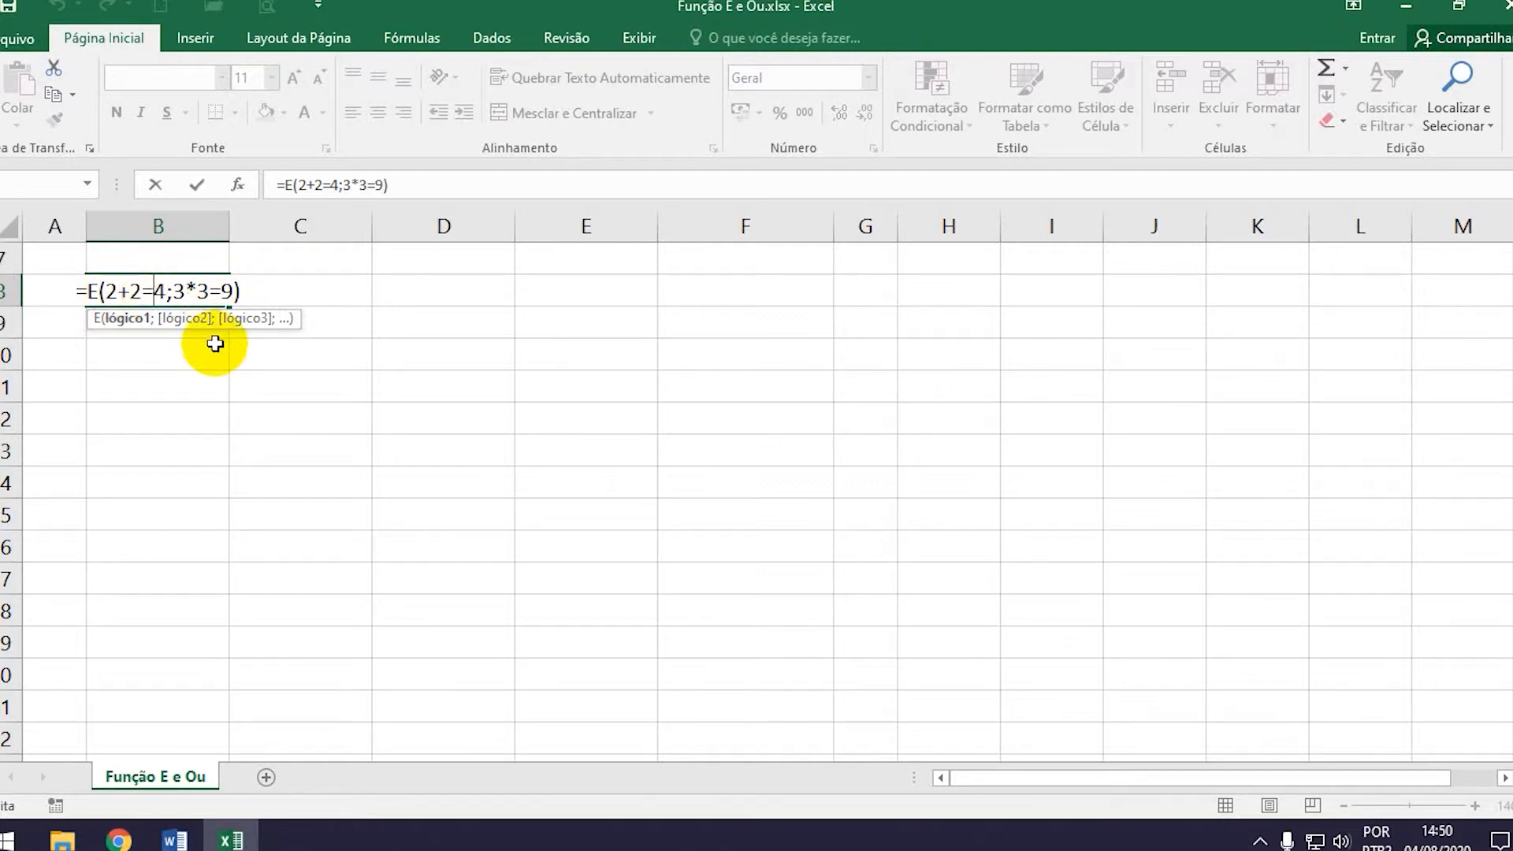
key("Delete")
type("3")
key("Return")
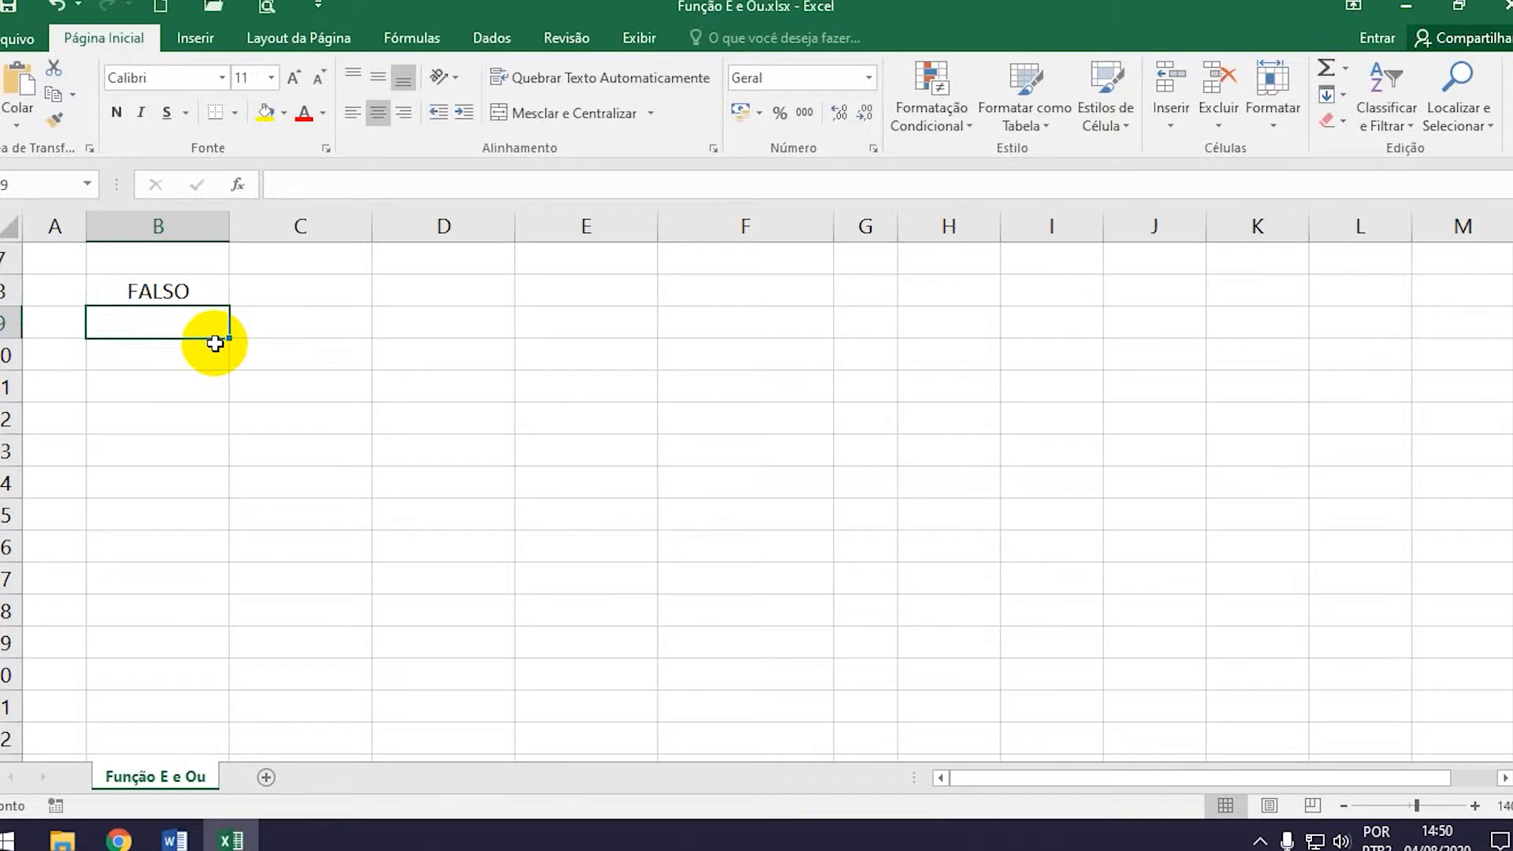
- Change the first condition of the E formula back to 2+2=4
key("Up")
key("F2")
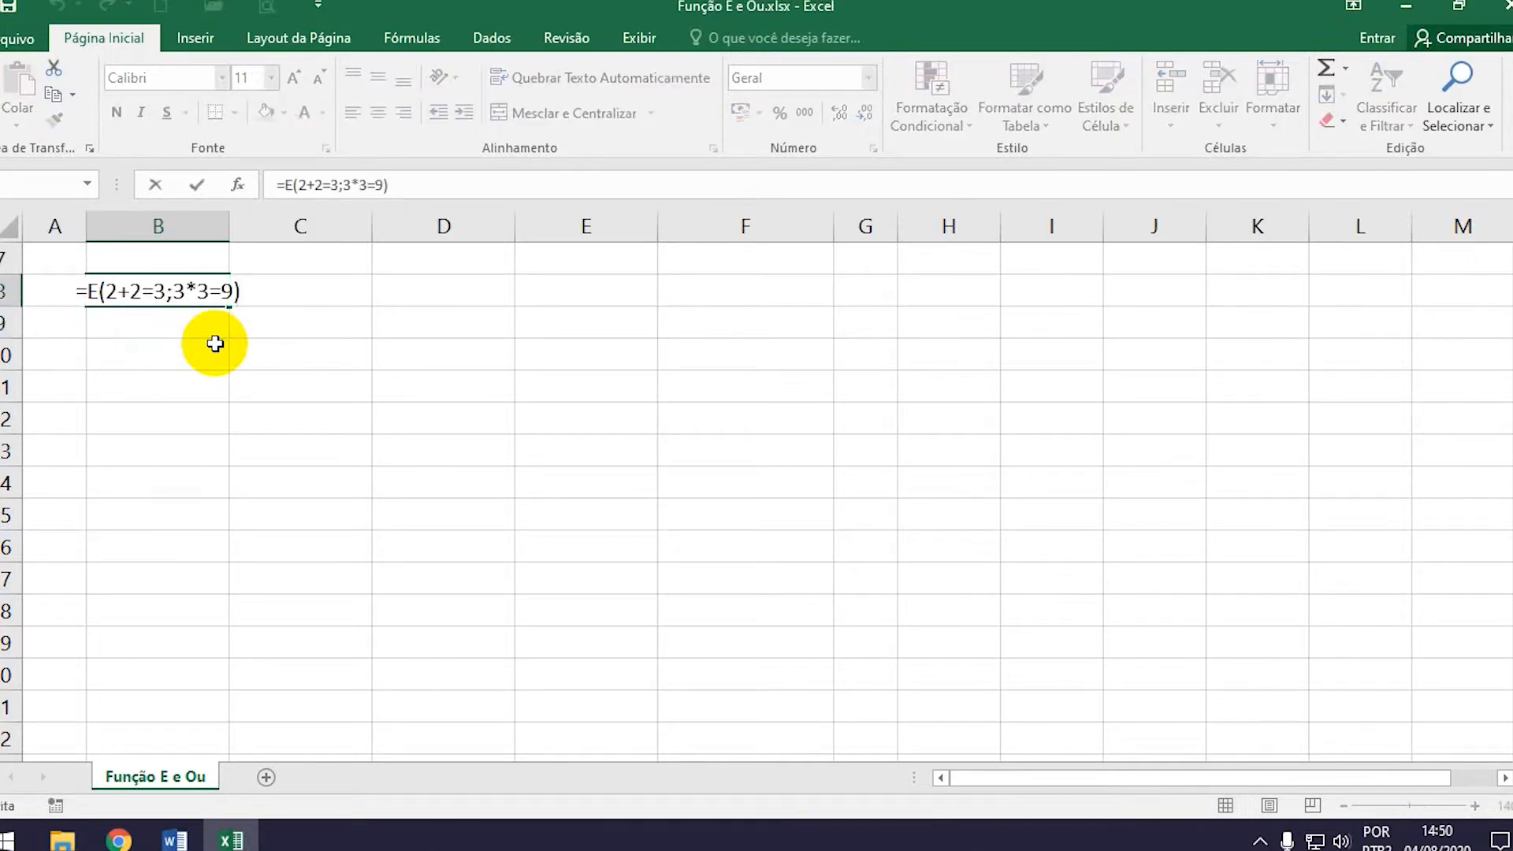
key("Left")
key("Left")
key("Left")
key("Left")
key("Left")
key("Left")
key("Left")
key("Left")
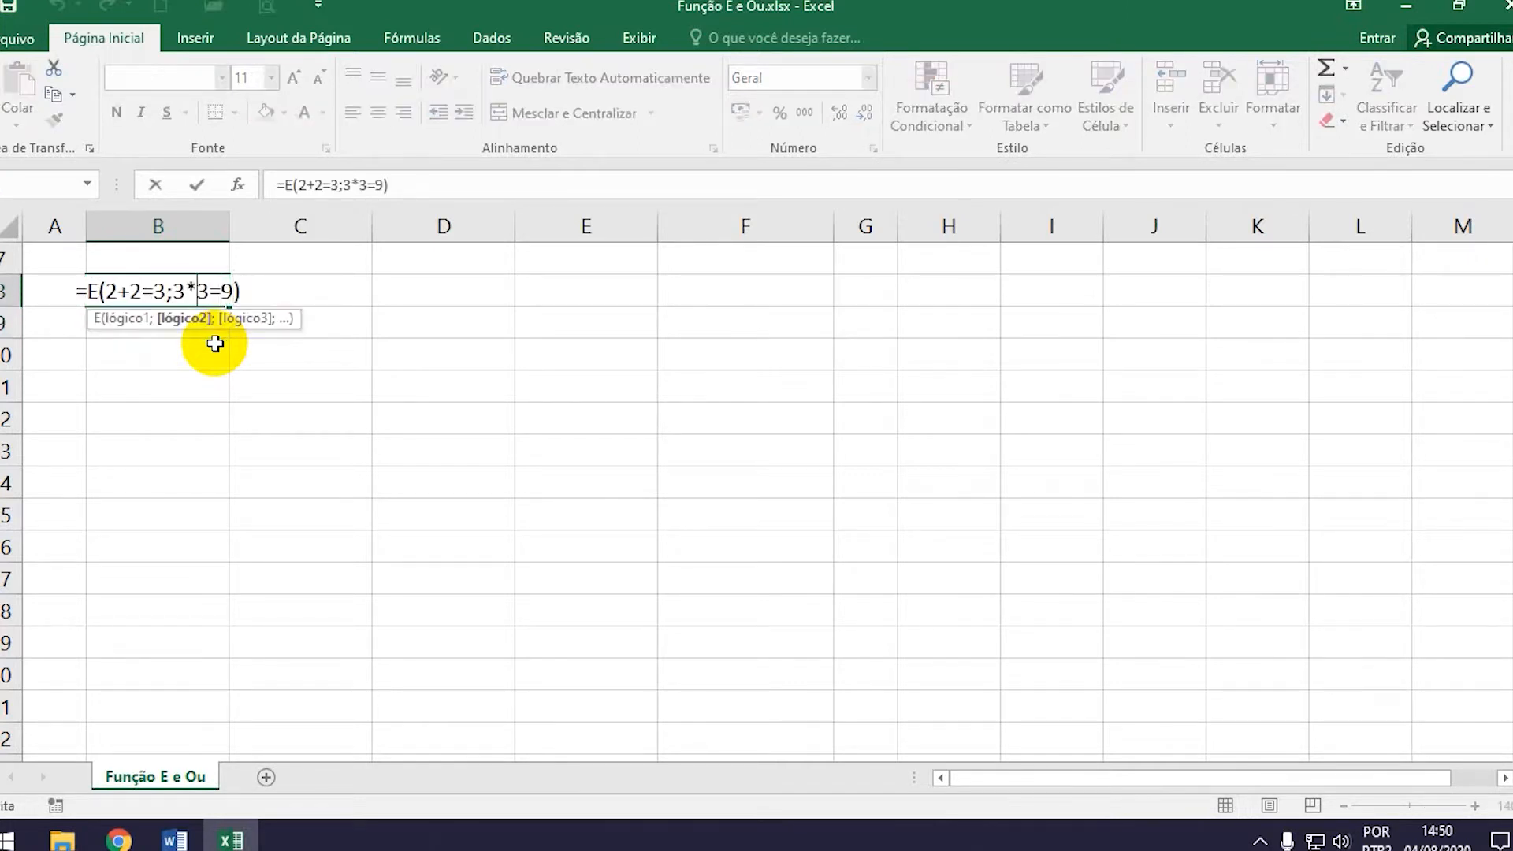
key("Delete")
type("4")
- Add 23-3=20 as a third condition at the end of the E formula
key("Right")
key("Right")
key("Right")
key("Right")
key("Right")
type(";")
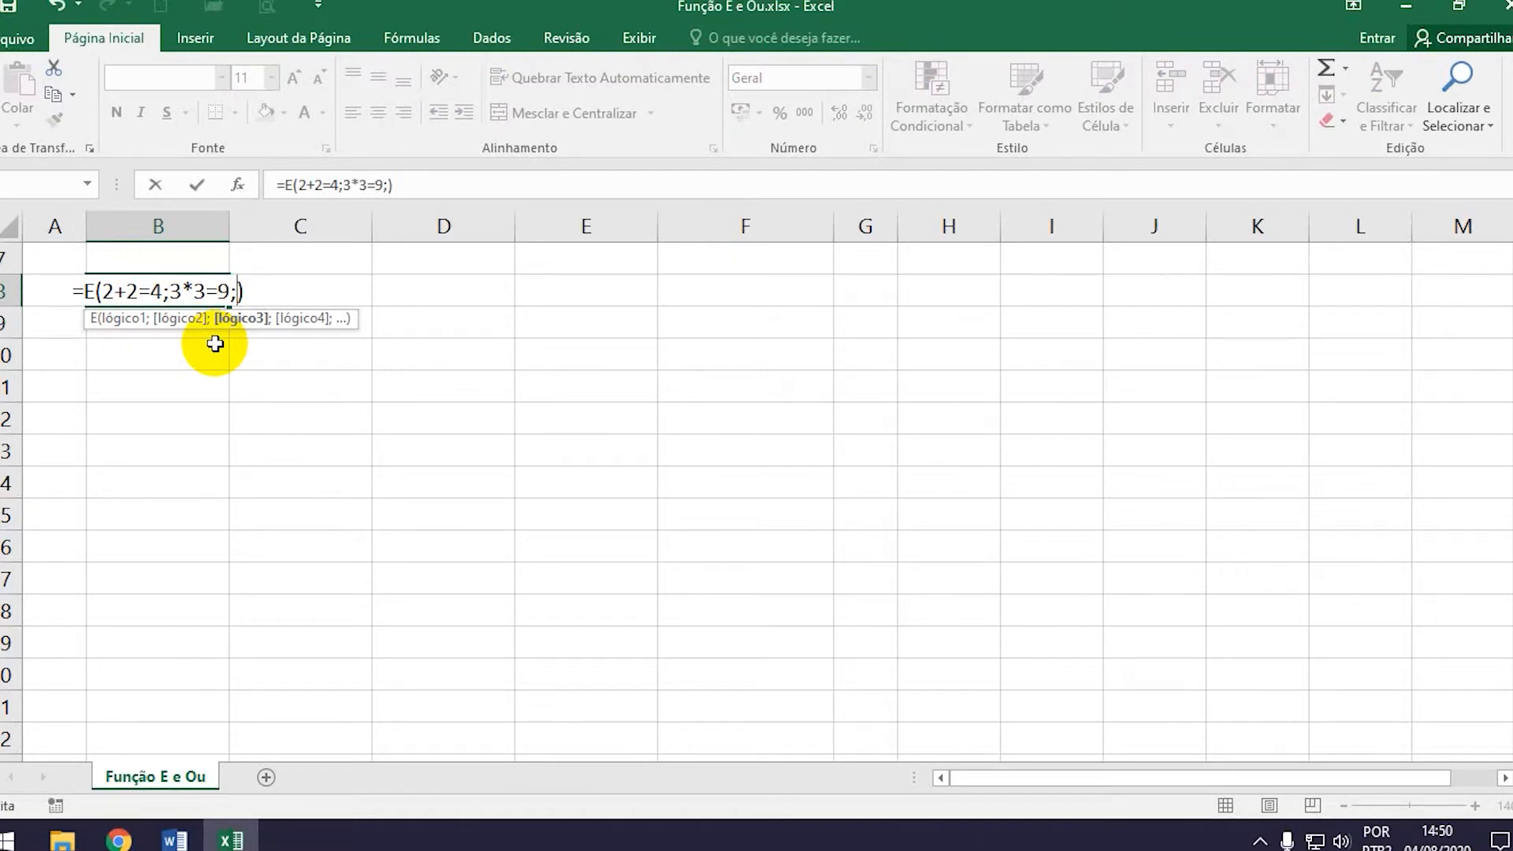
type("23")
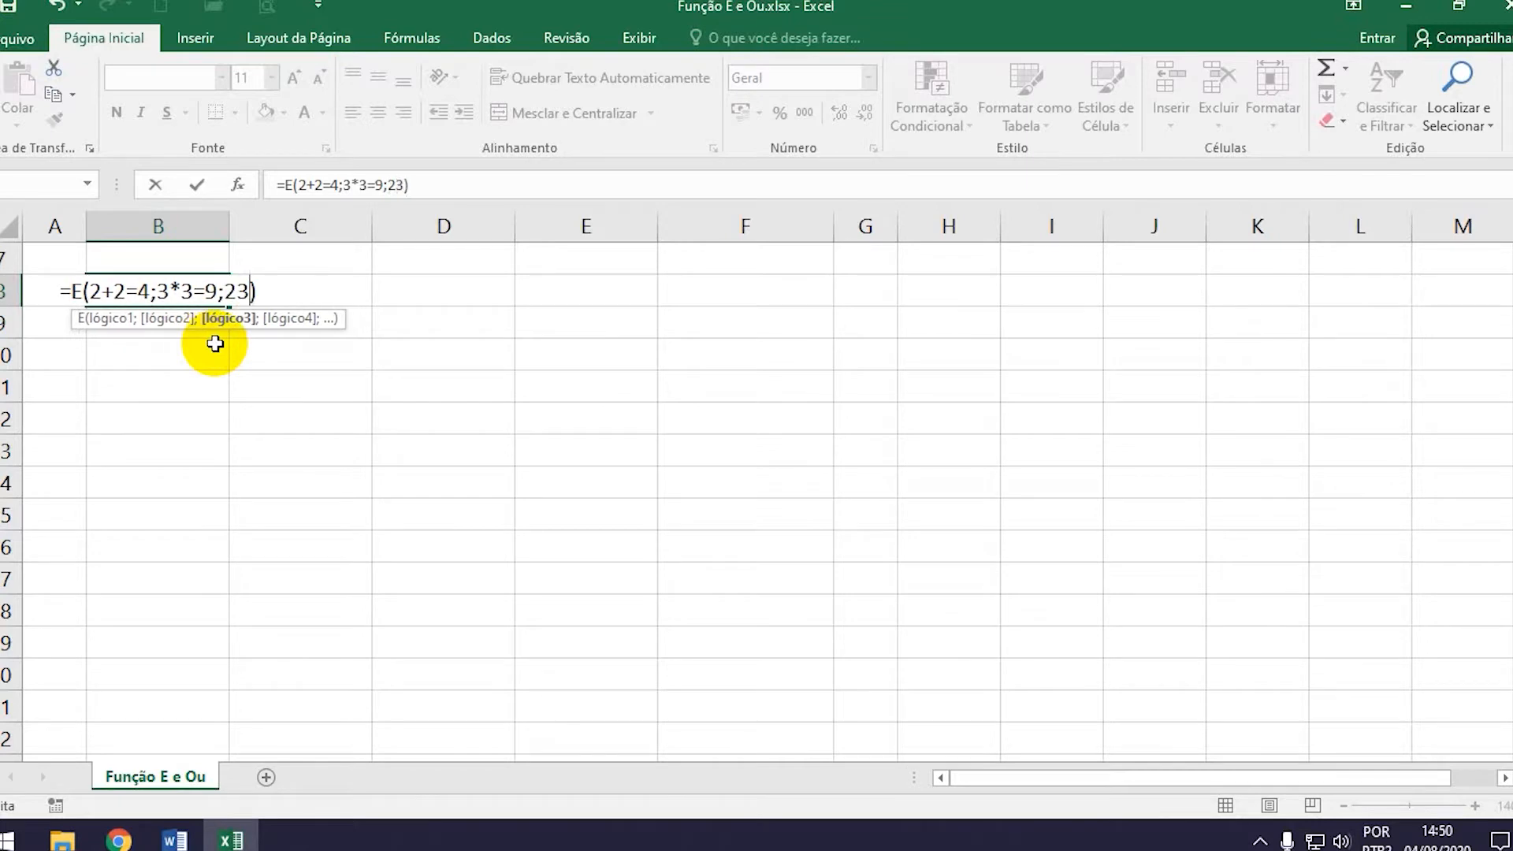
type("-")
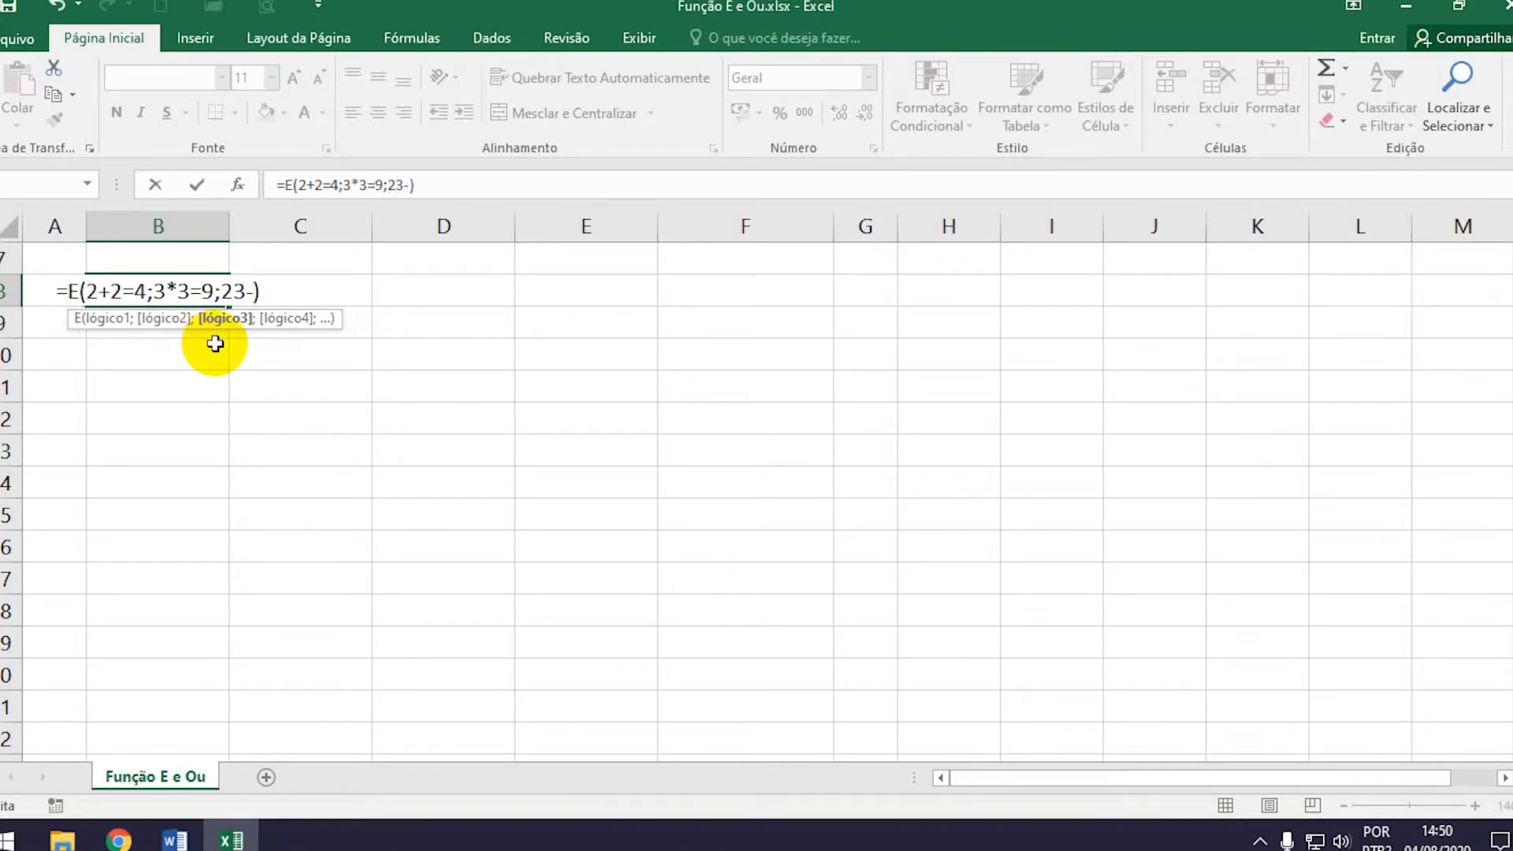
type("3=")
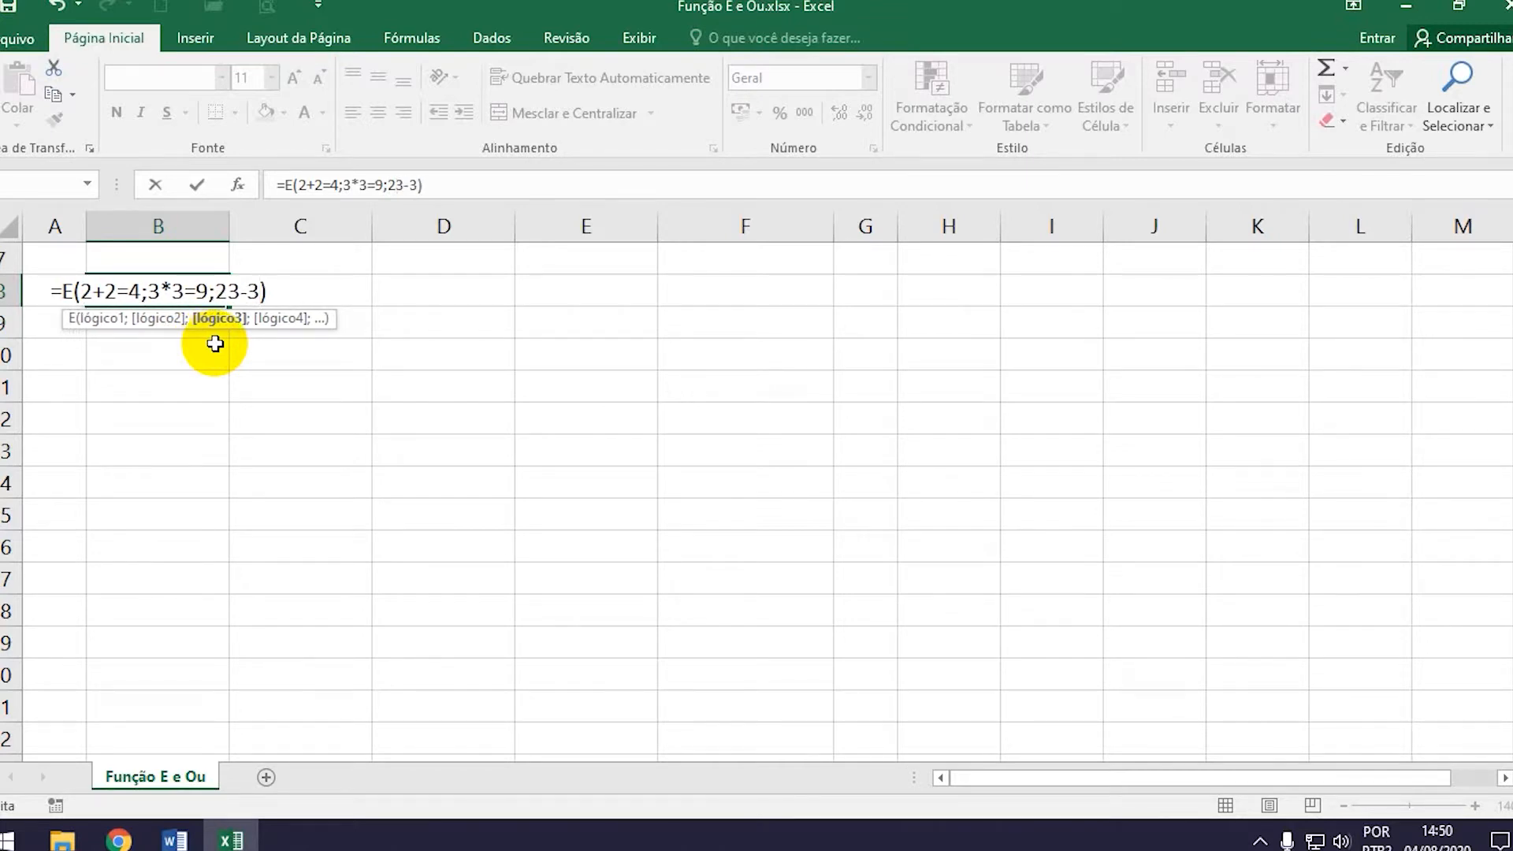
type("20")
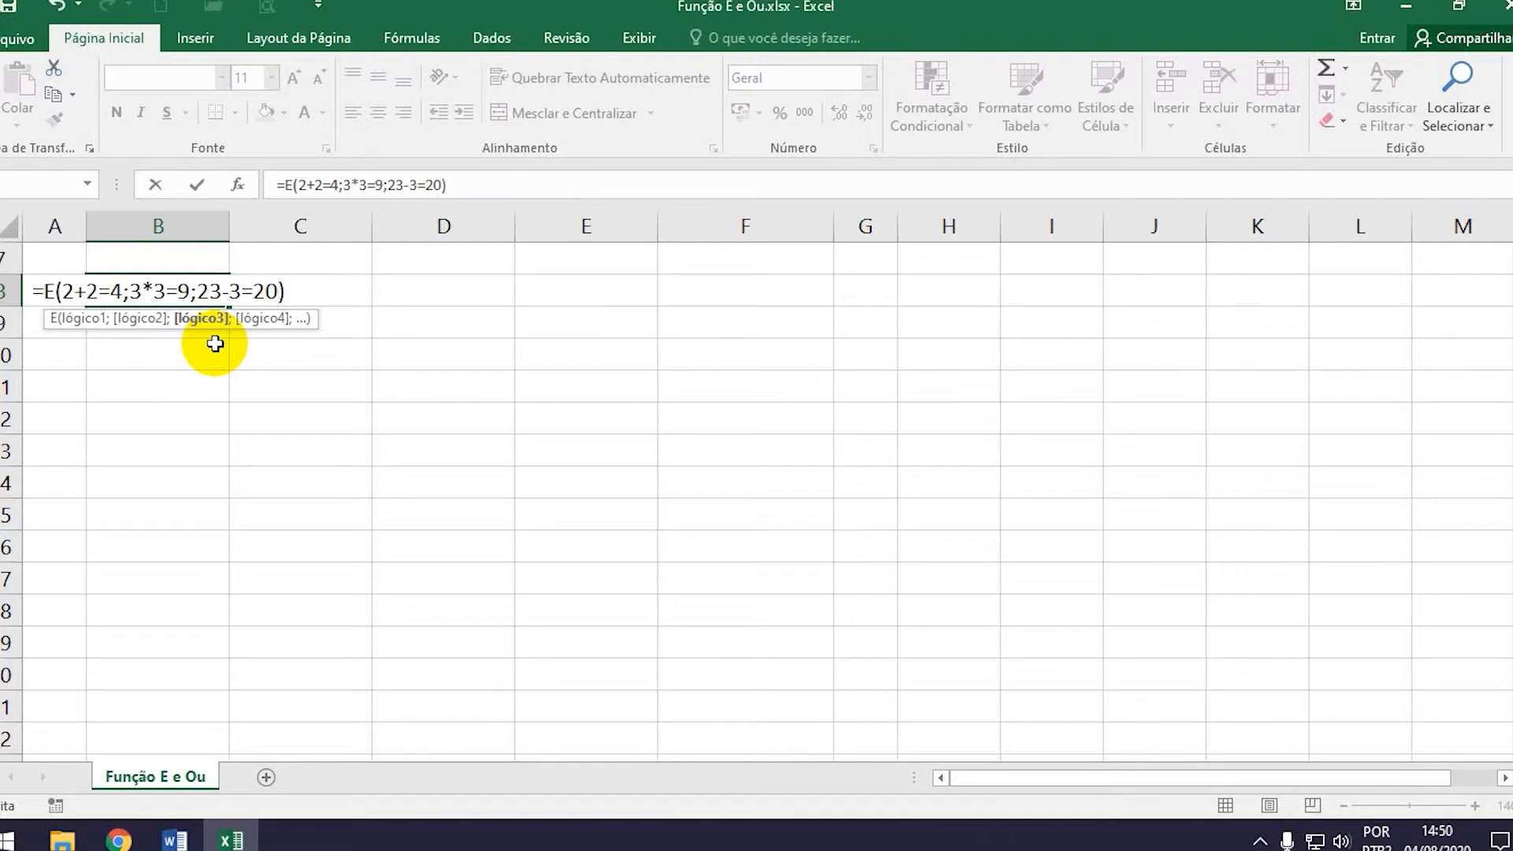
key("Return")
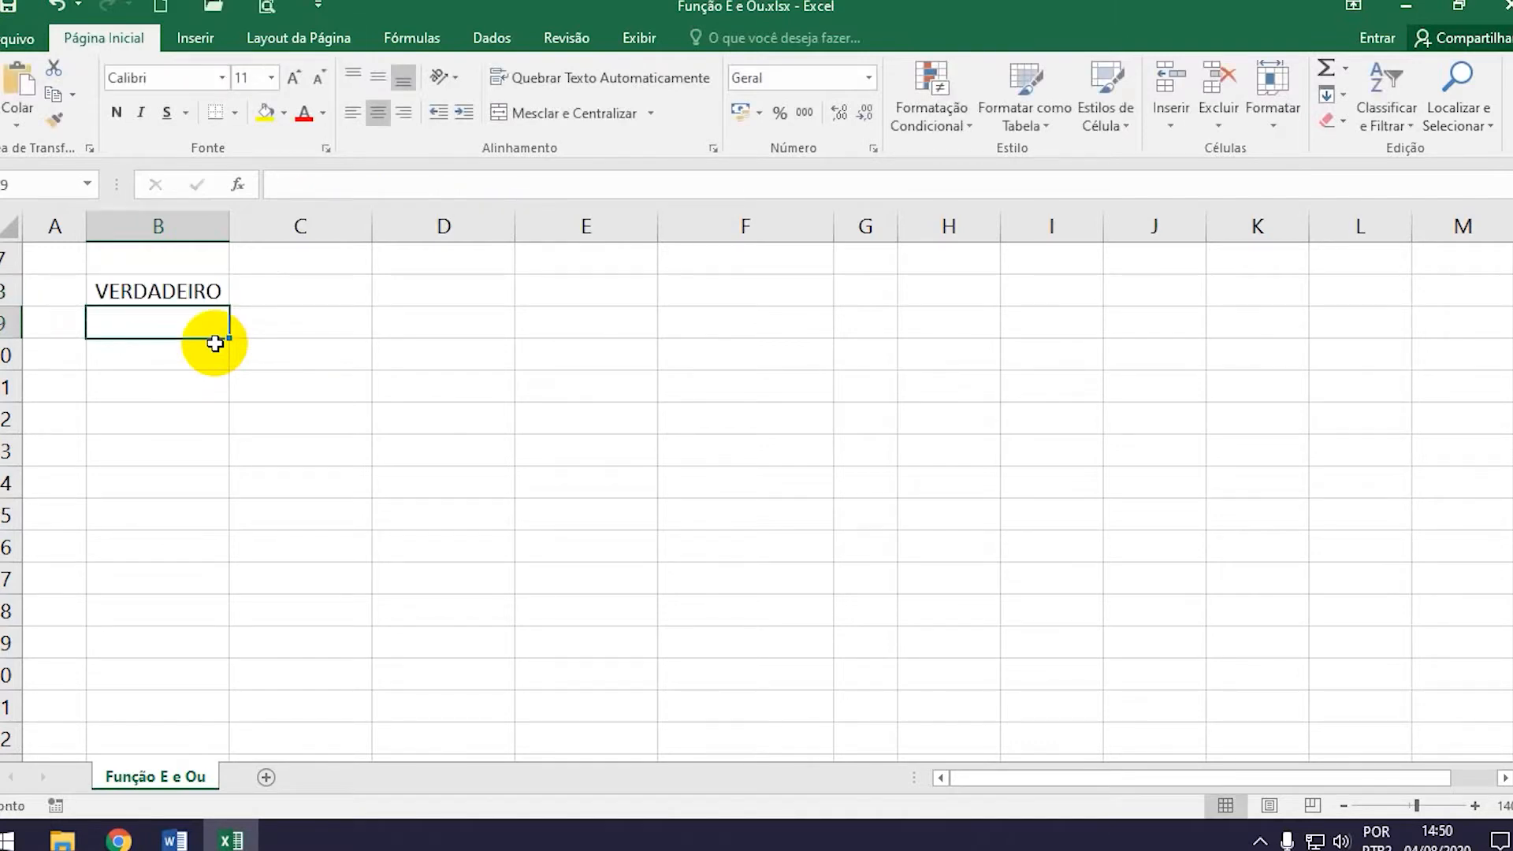
- Change the second condition of the E formula to 3*3=19
key("Up")
key("F2")
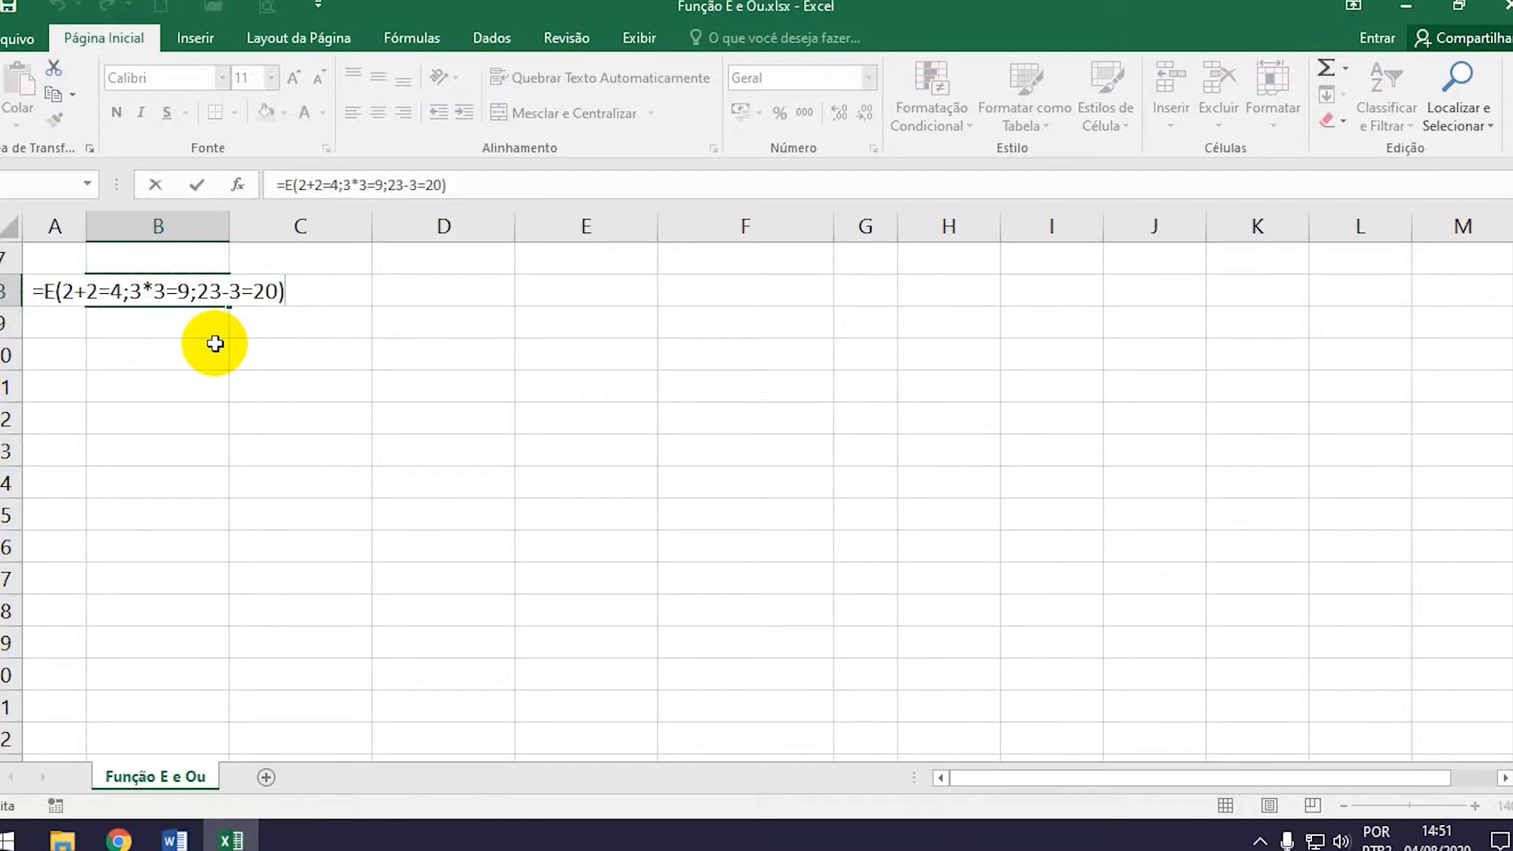
left_click(181, 293)
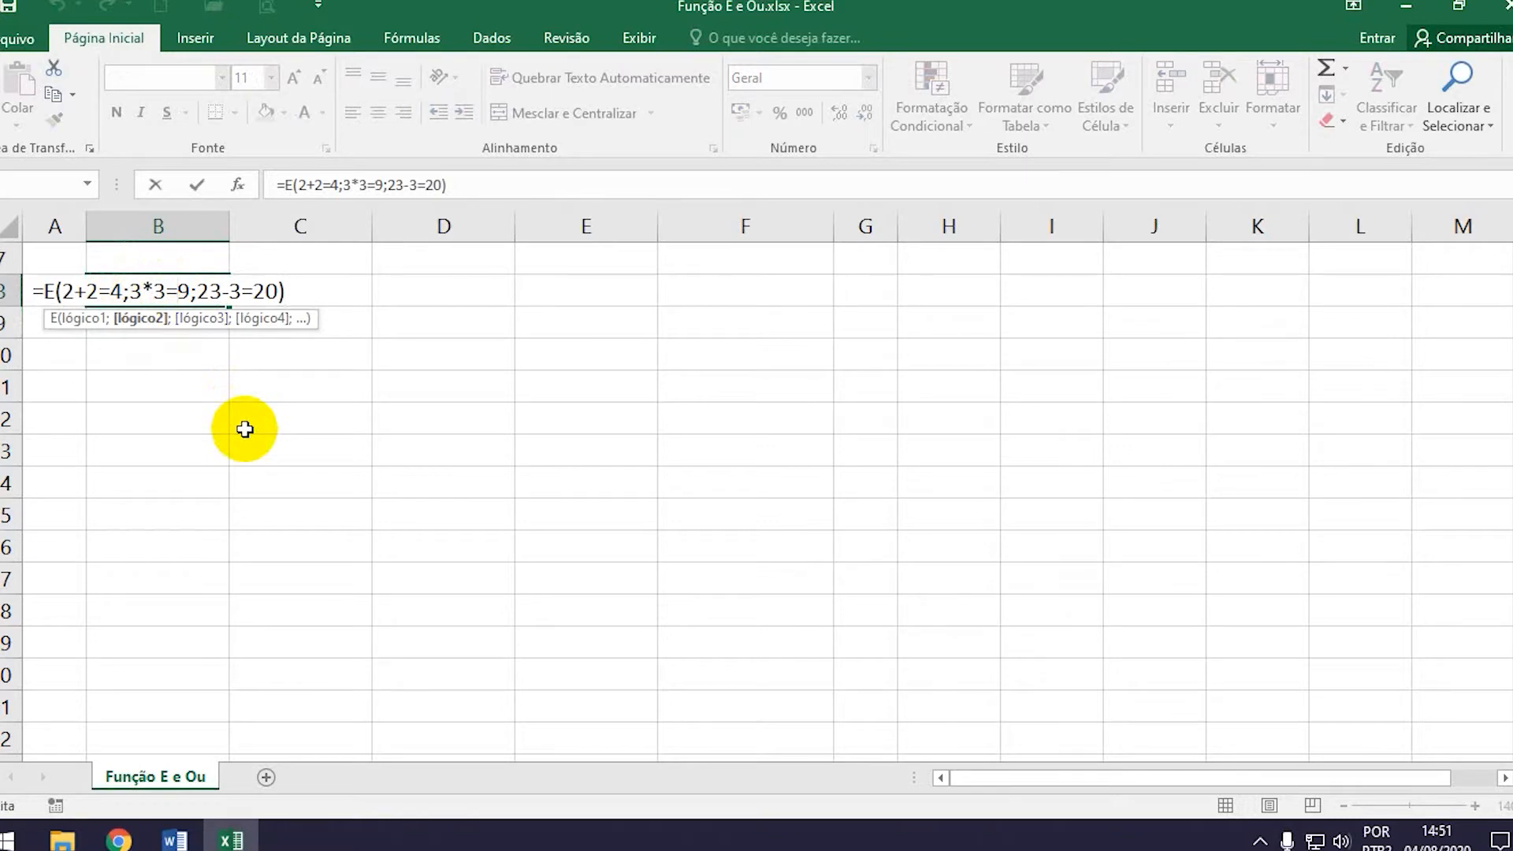
type("1")
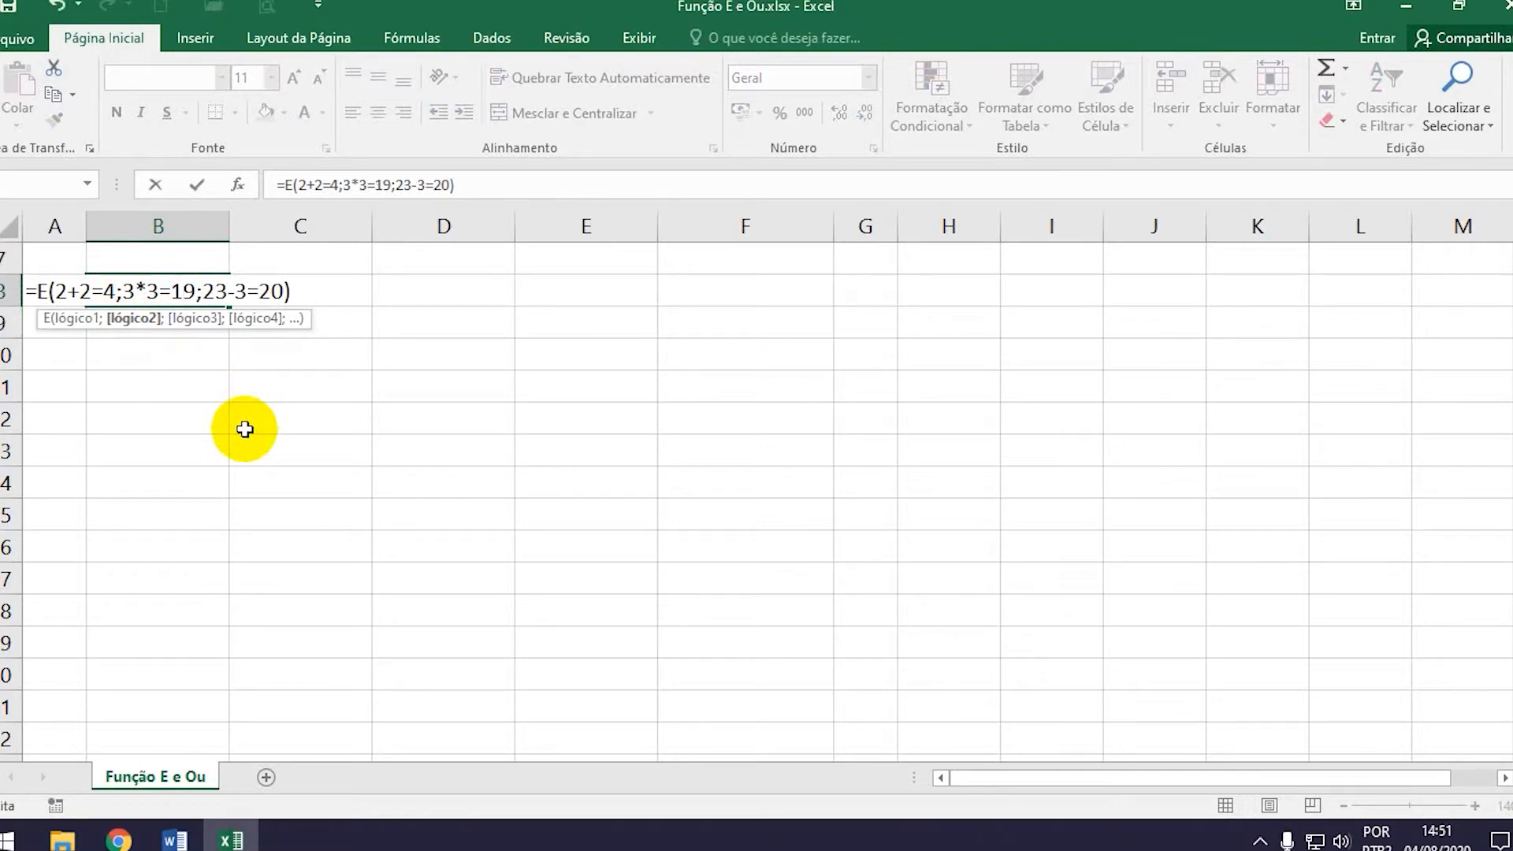
key("Return")
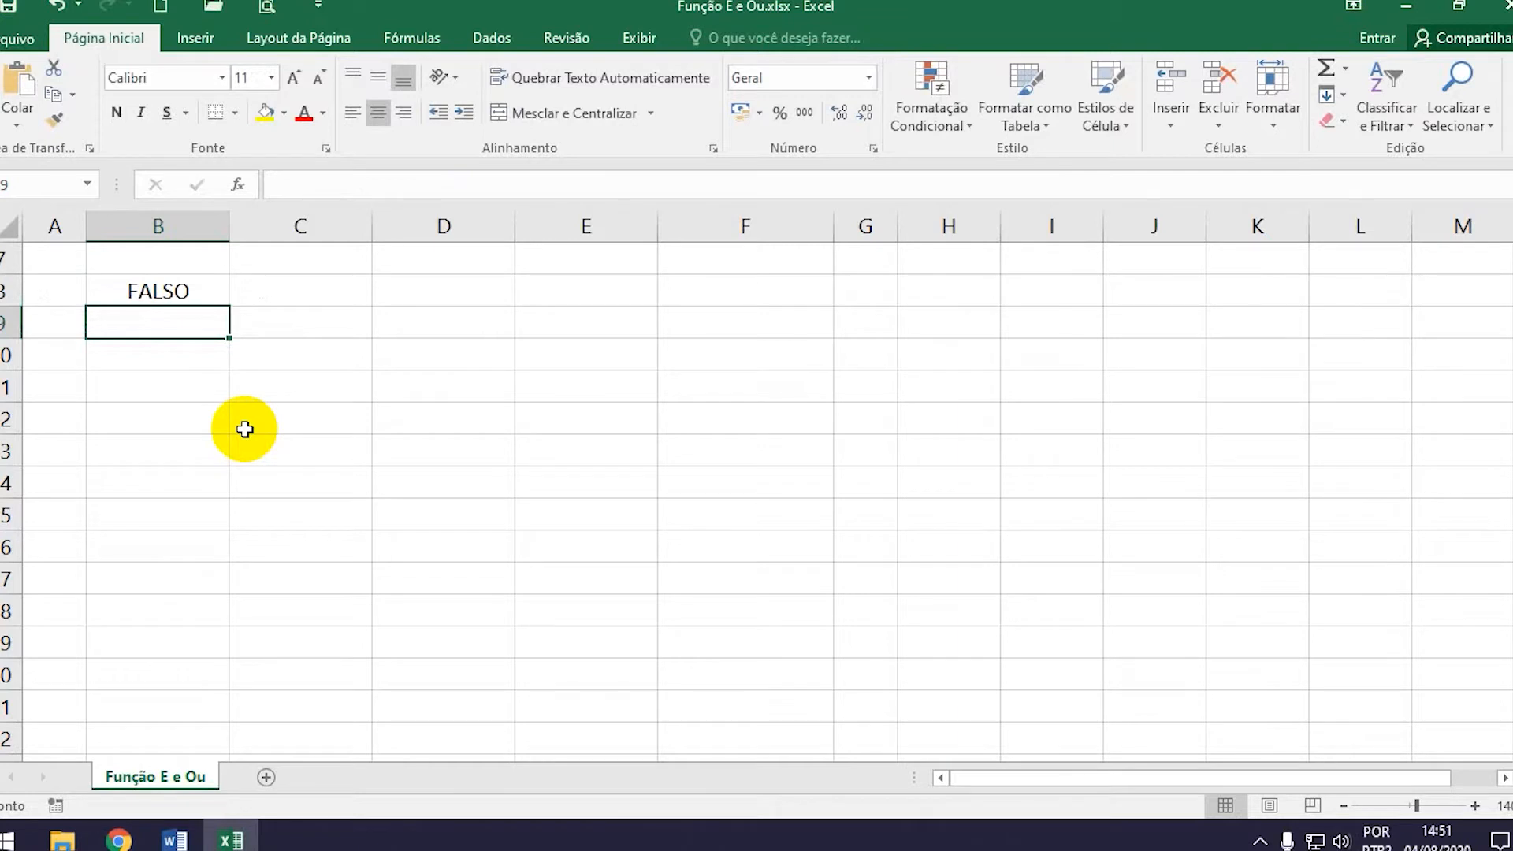
- Delete the test formula from column B and return to the classification table at the start of the sheet
key("Up")
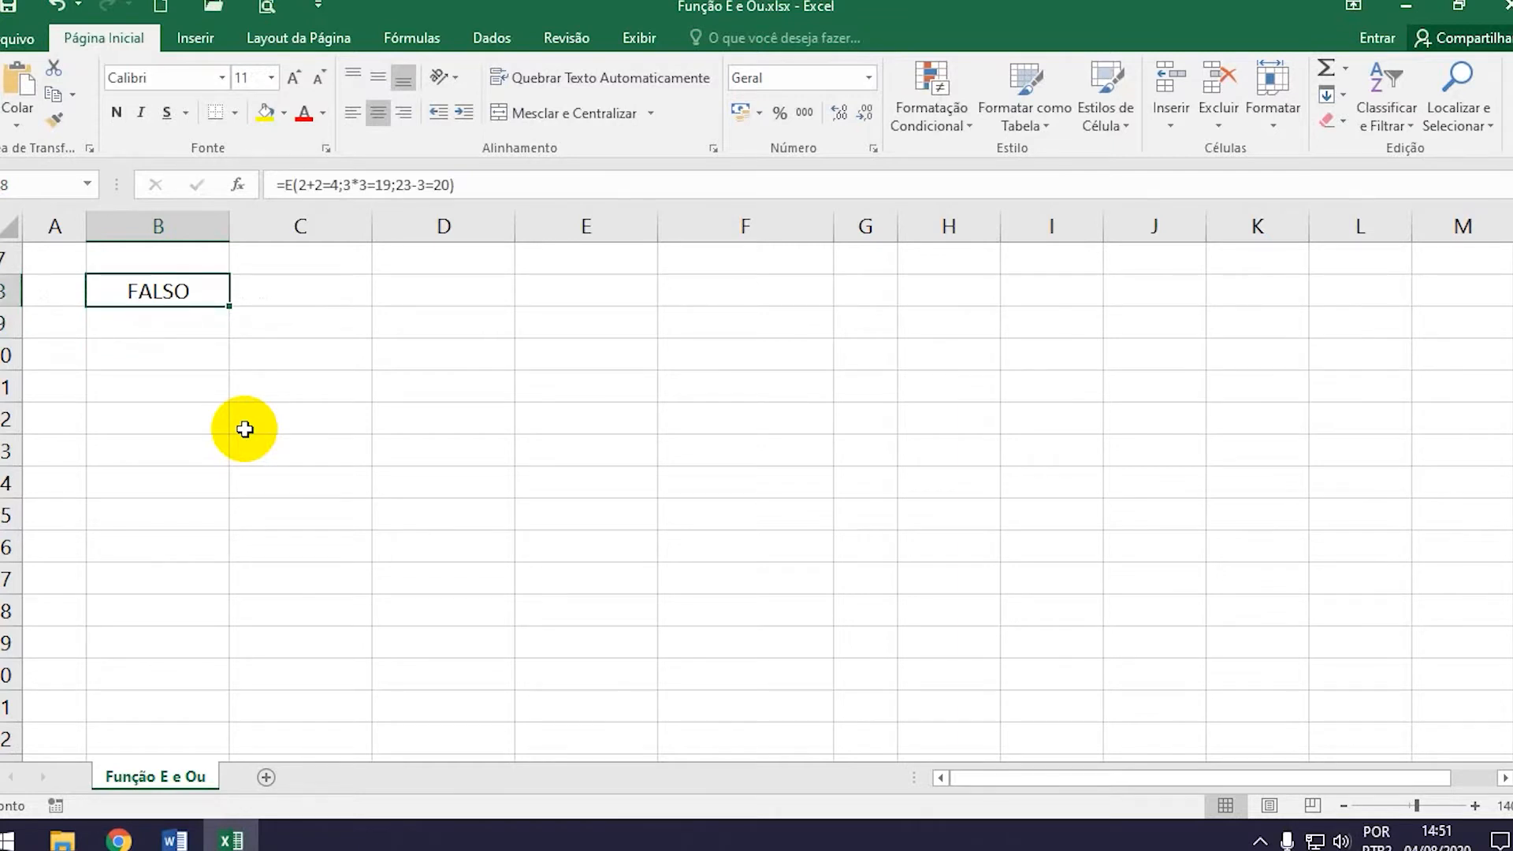
key("Delete")
key("Up")
key("Up")
key("Up")
key("Up")
key("Up")
key("Up")
key("Up")
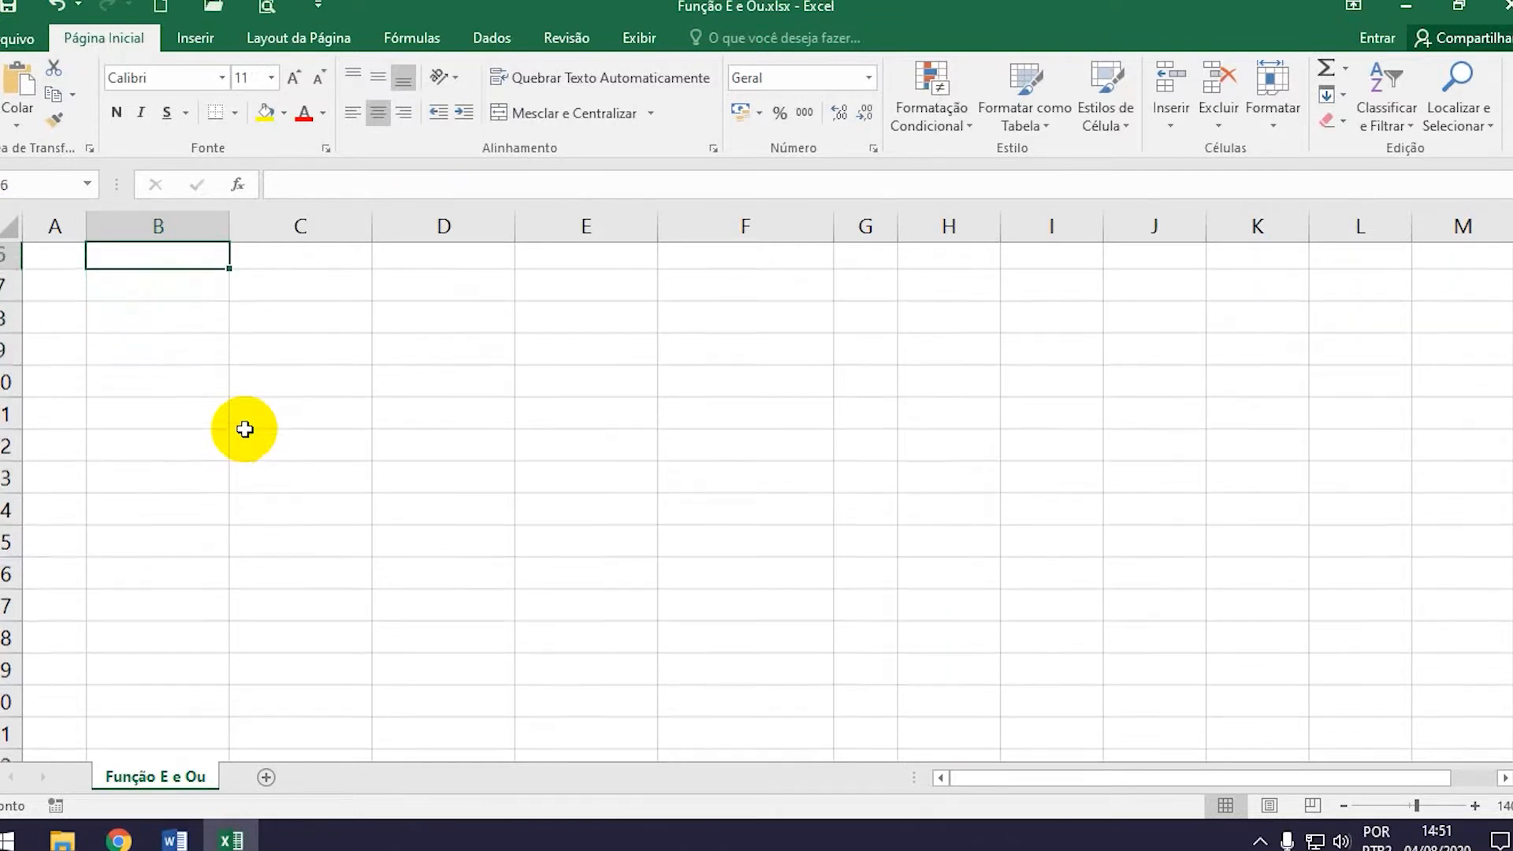
key("Down")
key("Down")
key("Down")
key("Down")
key("Down")
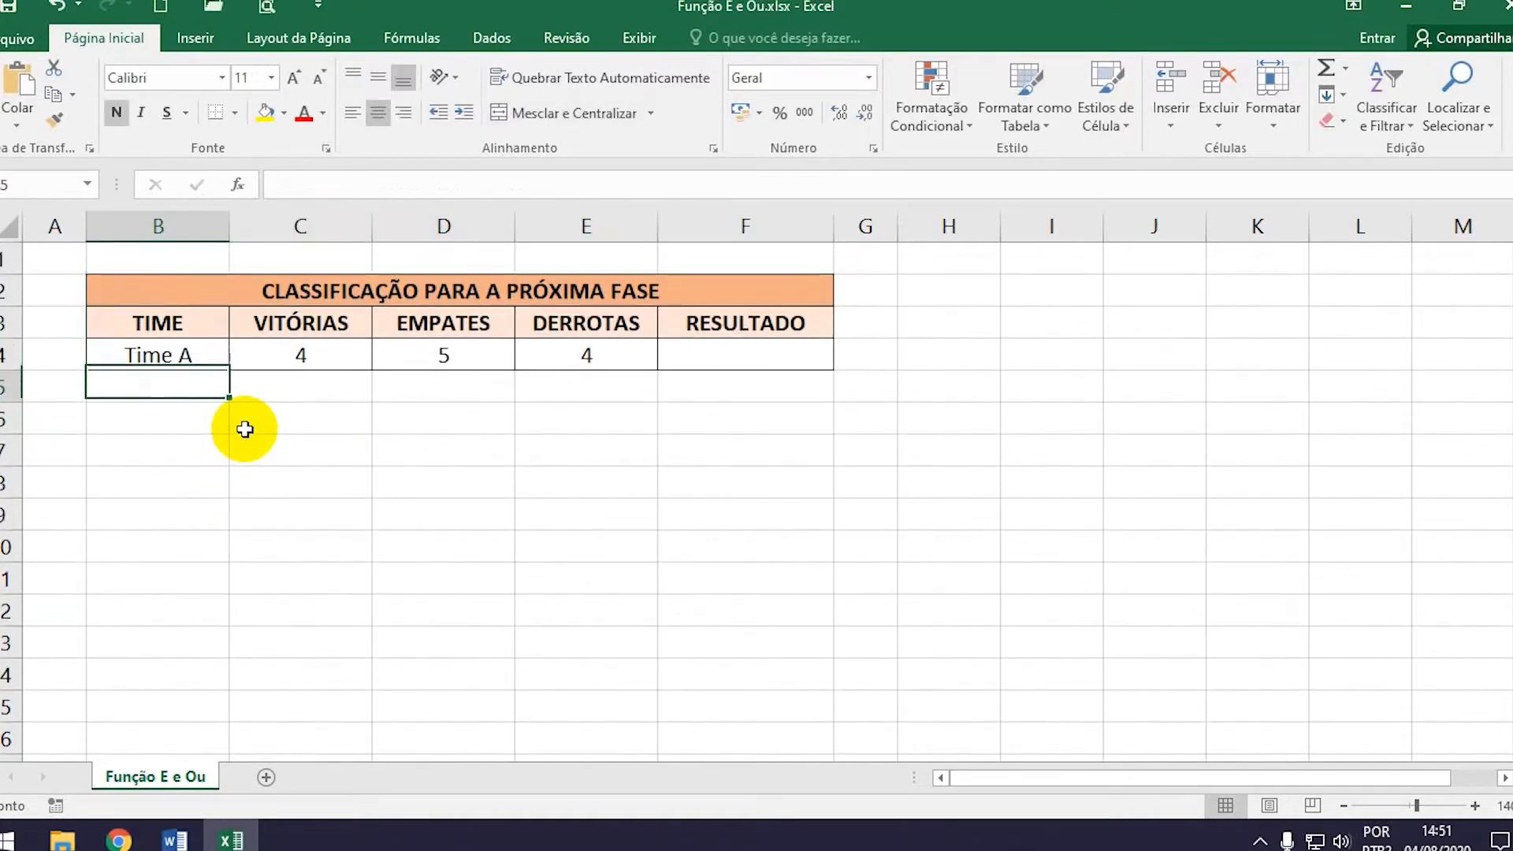
- Enter the qualification criteria two rows below Time A: >=5 under VITÓRIAS, <=3 under EMPATES and <=2 under DERROTAS
left_click(536, 465)
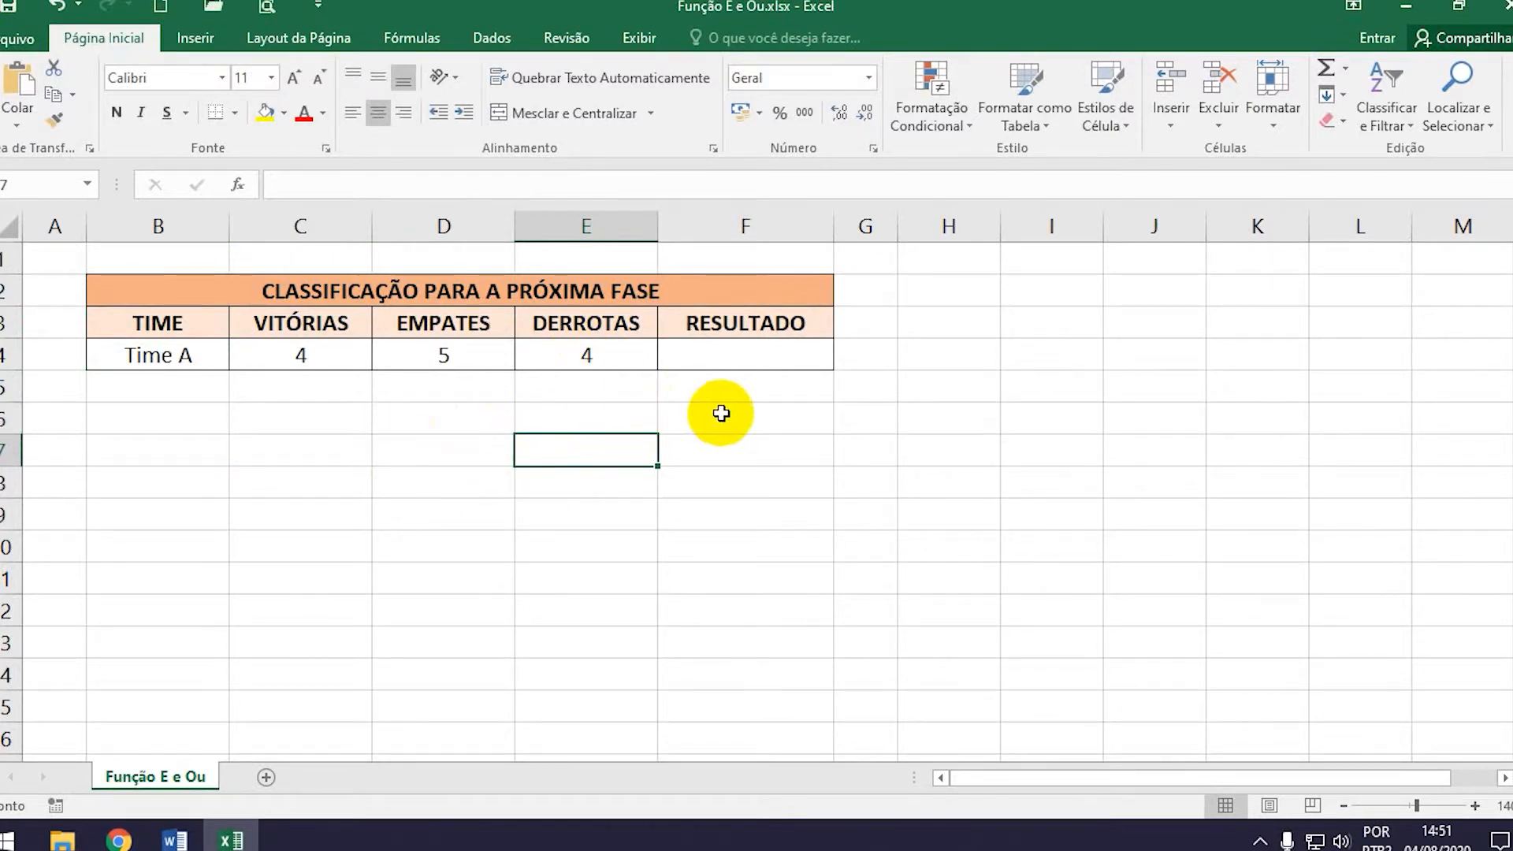
left_click(717, 356)
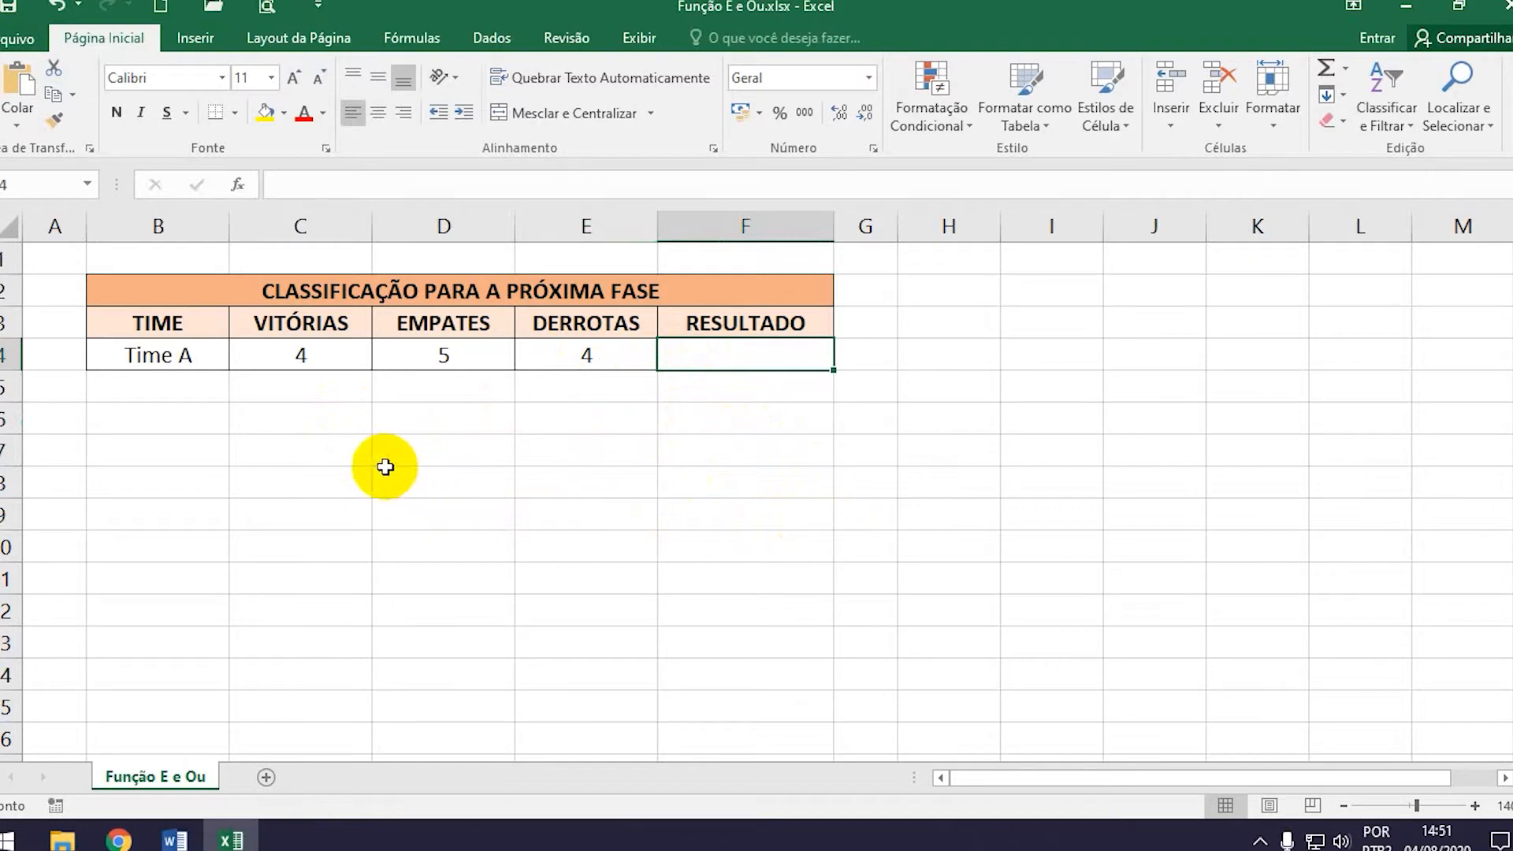
left_click(316, 426)
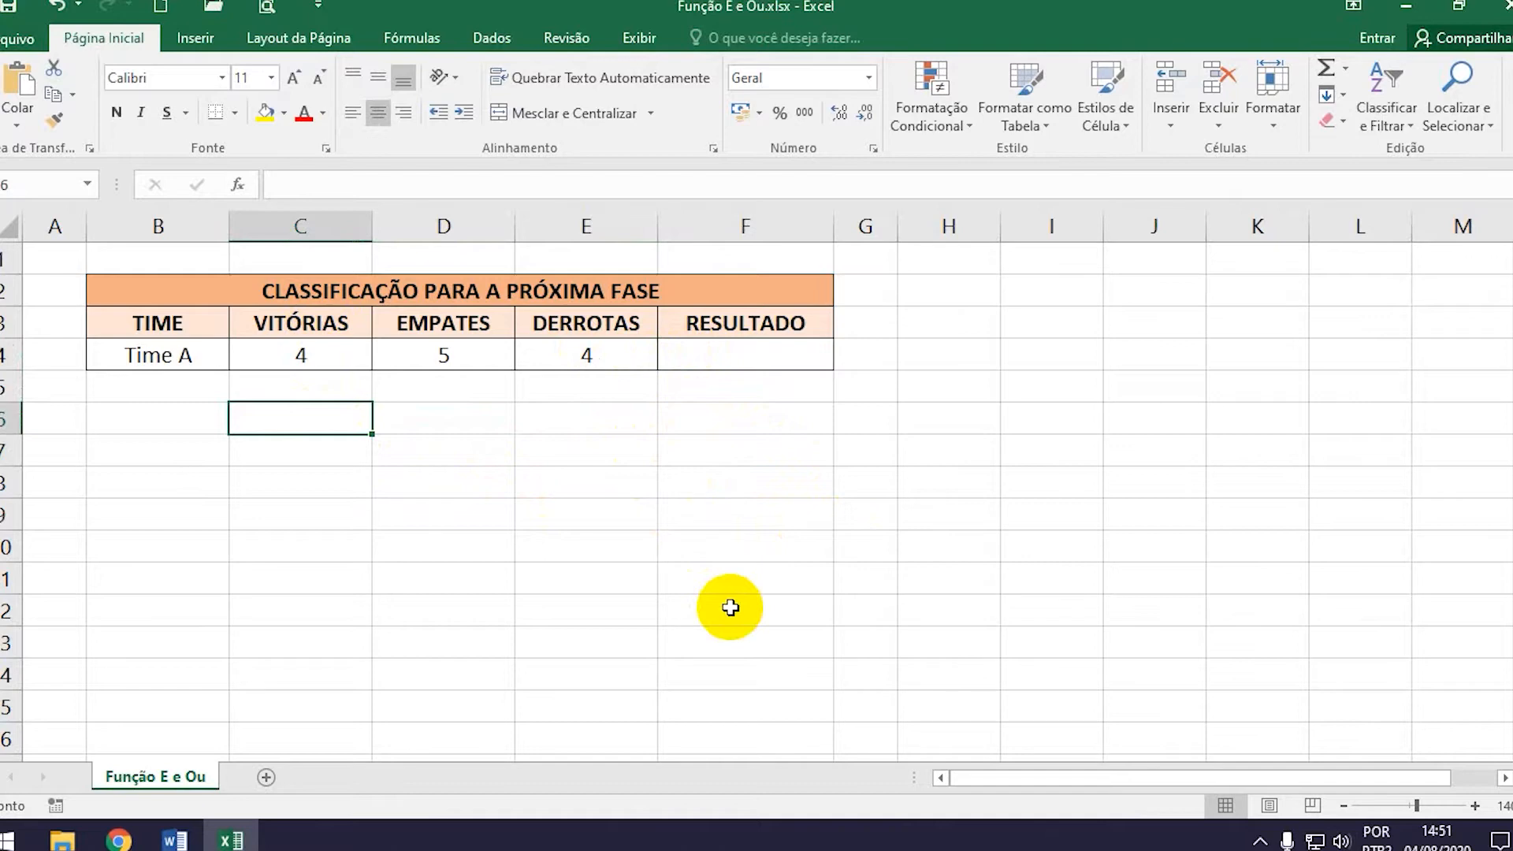
type(">")
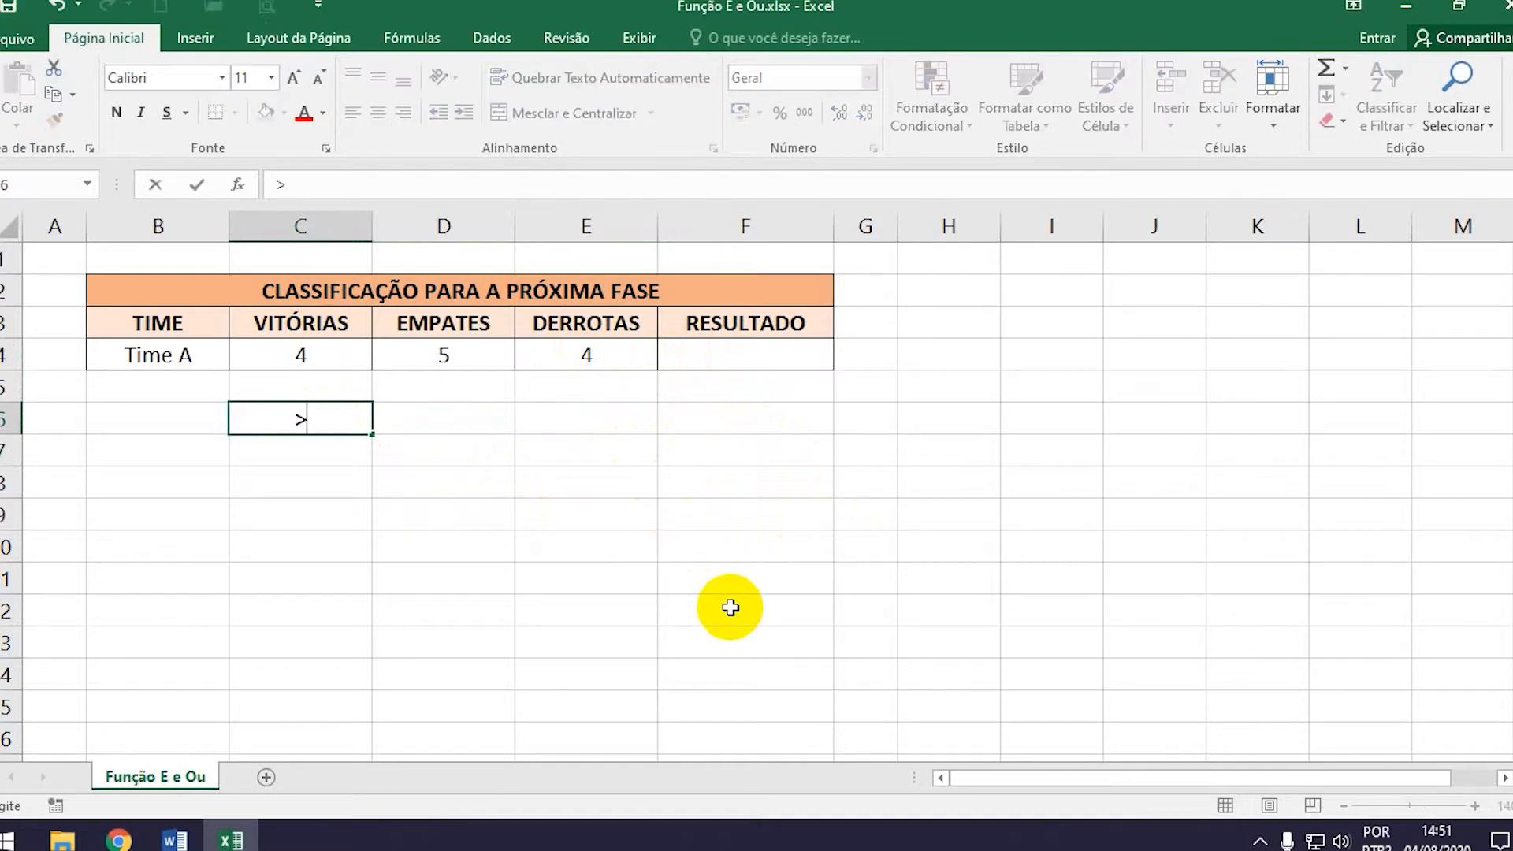
type("=5")
left_click(445, 415)
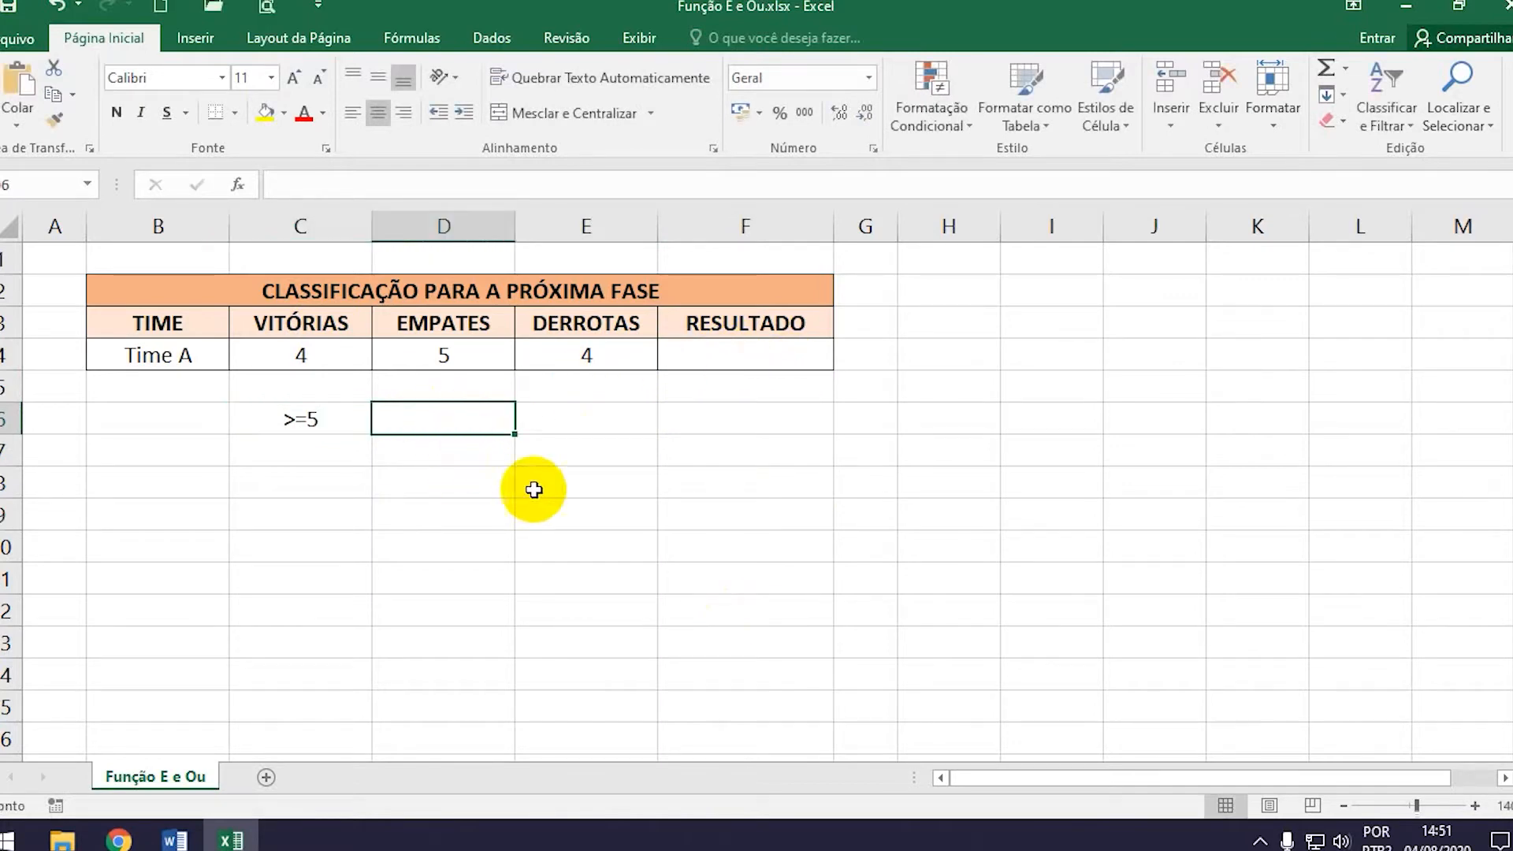
type("<=3")
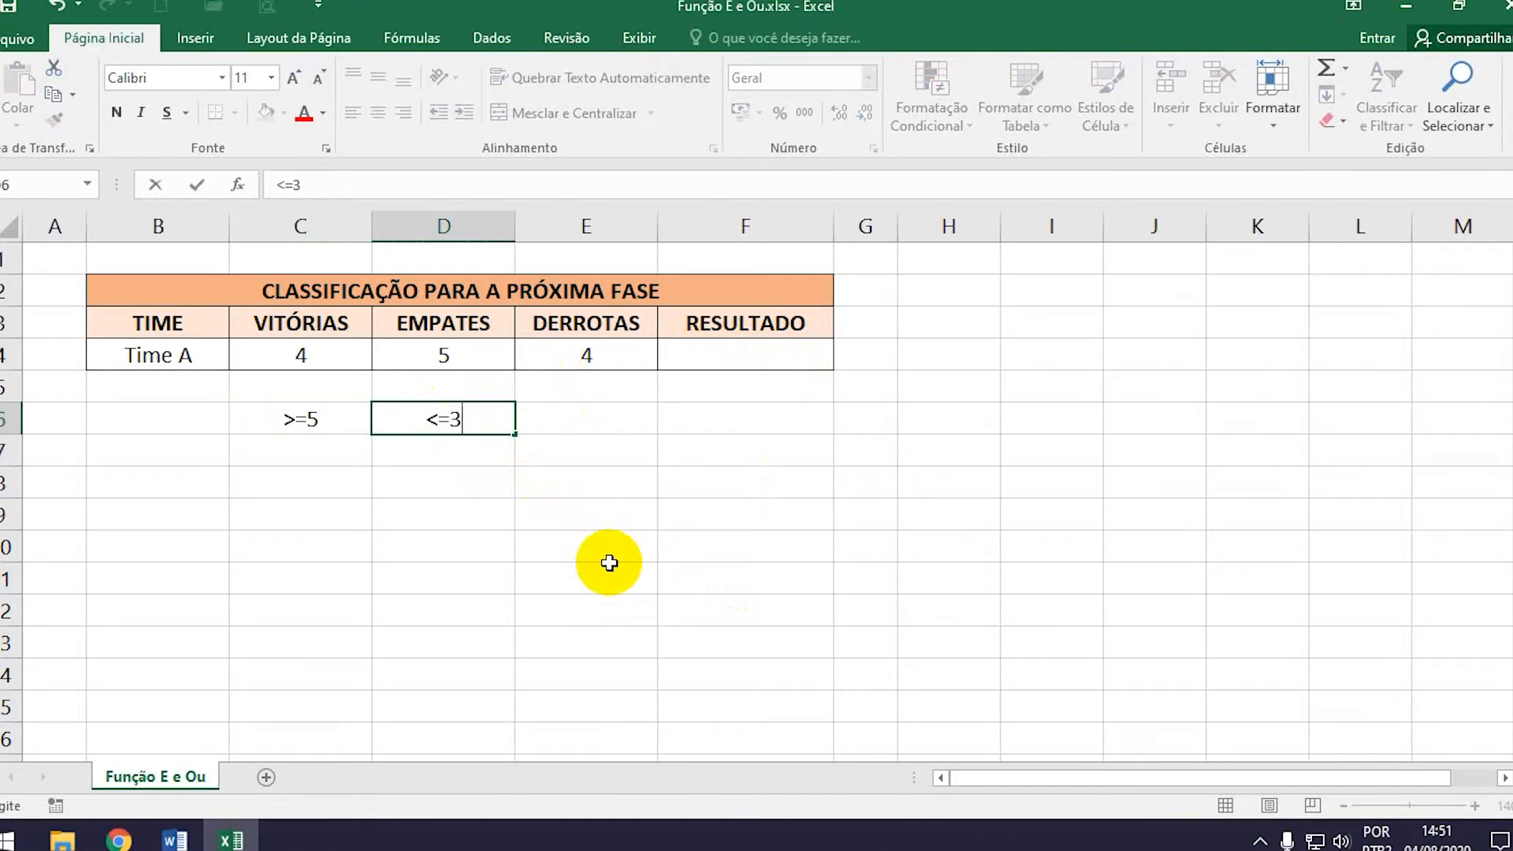
left_click(662, 420)
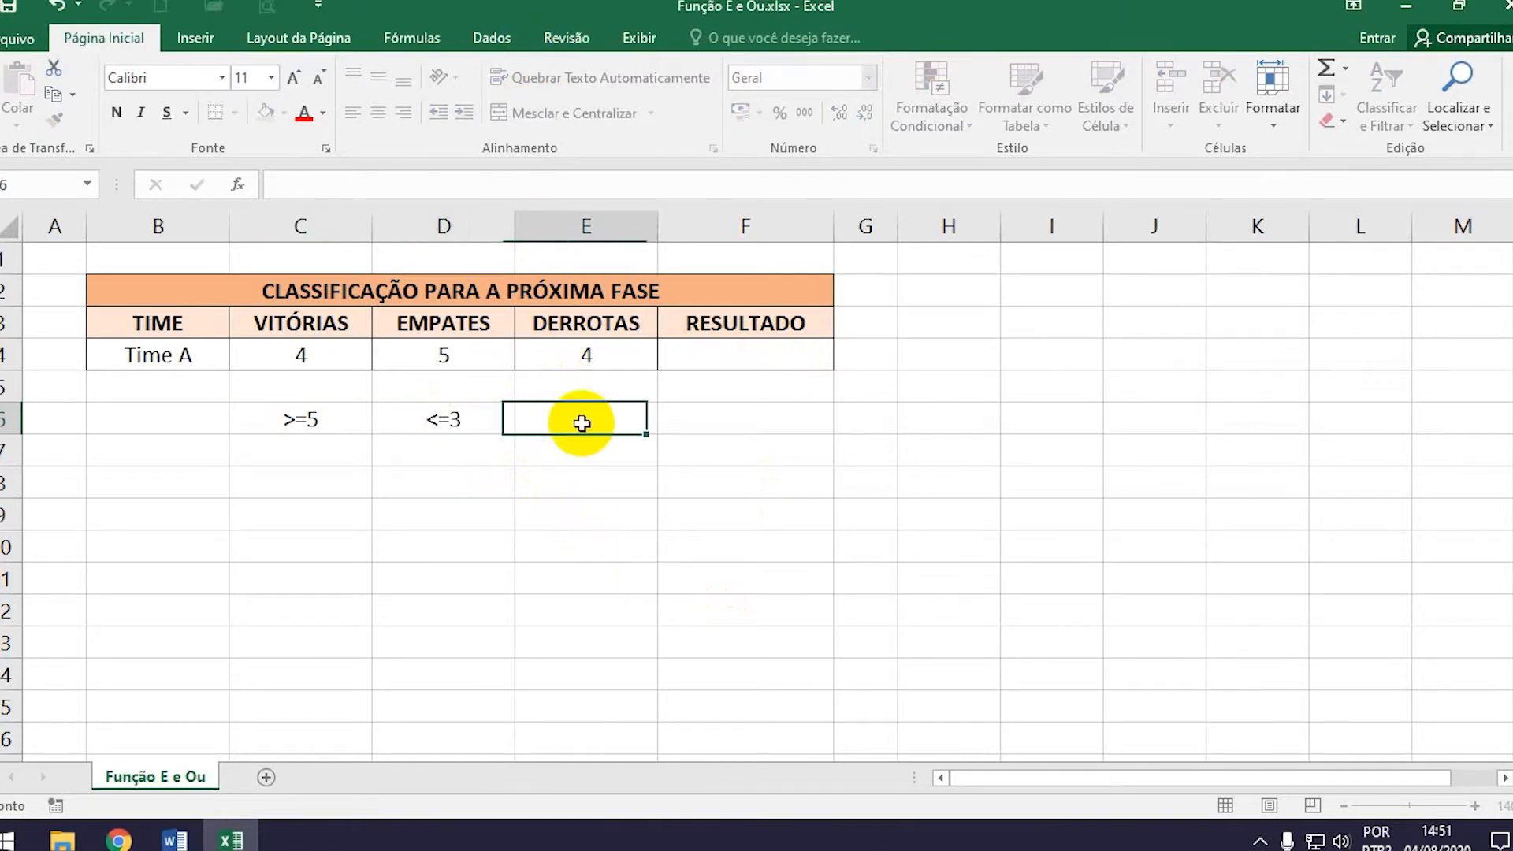
type("<")
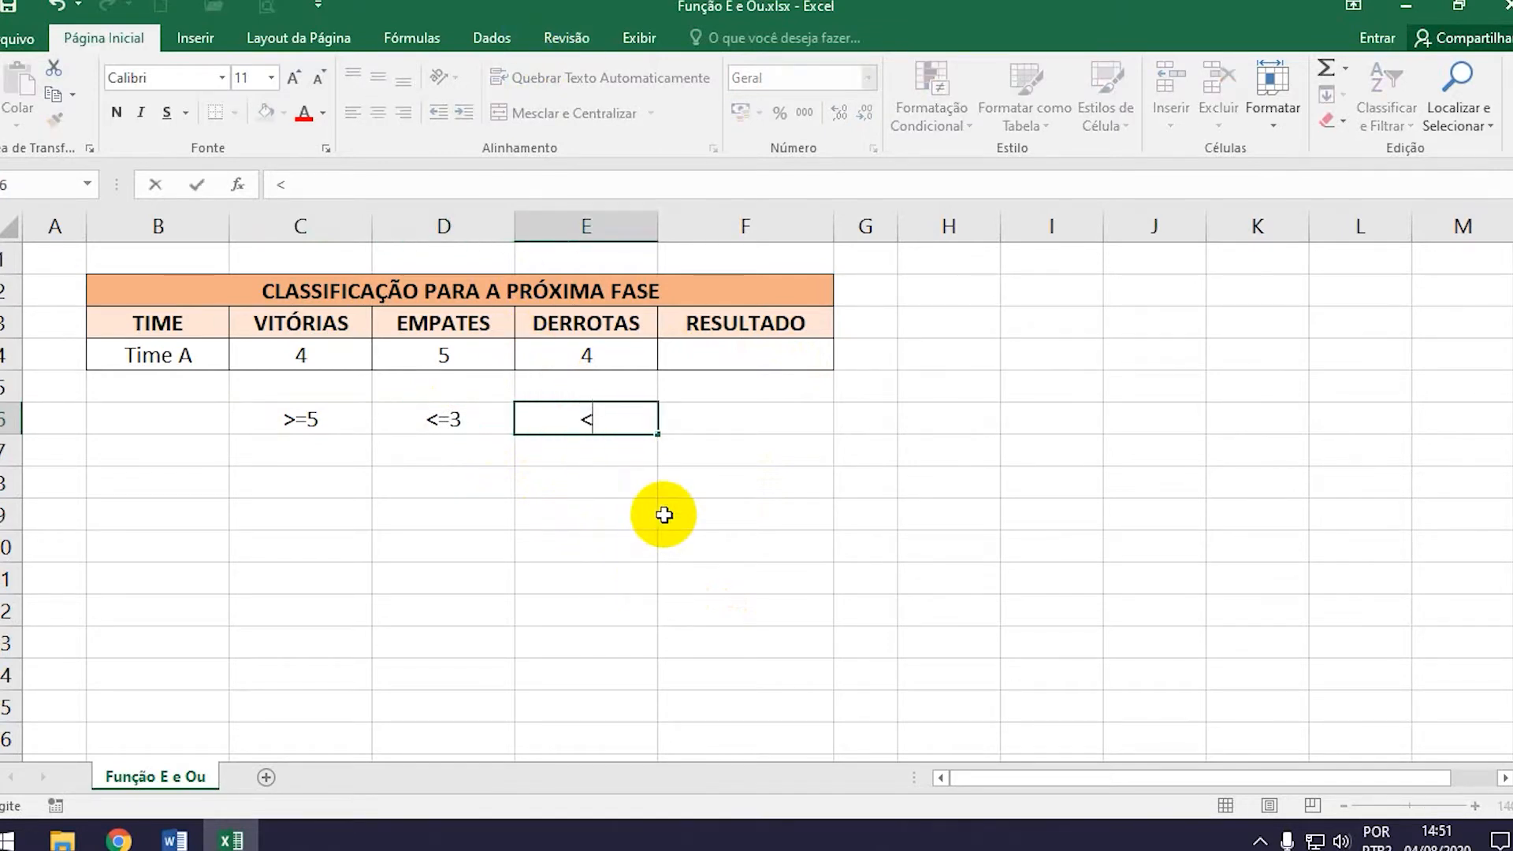
type("=2")
- Enter the formula =E(C4>=5;D4<=3;E4<=2) in Time A's RESULTADO cell
left_click(713, 354)
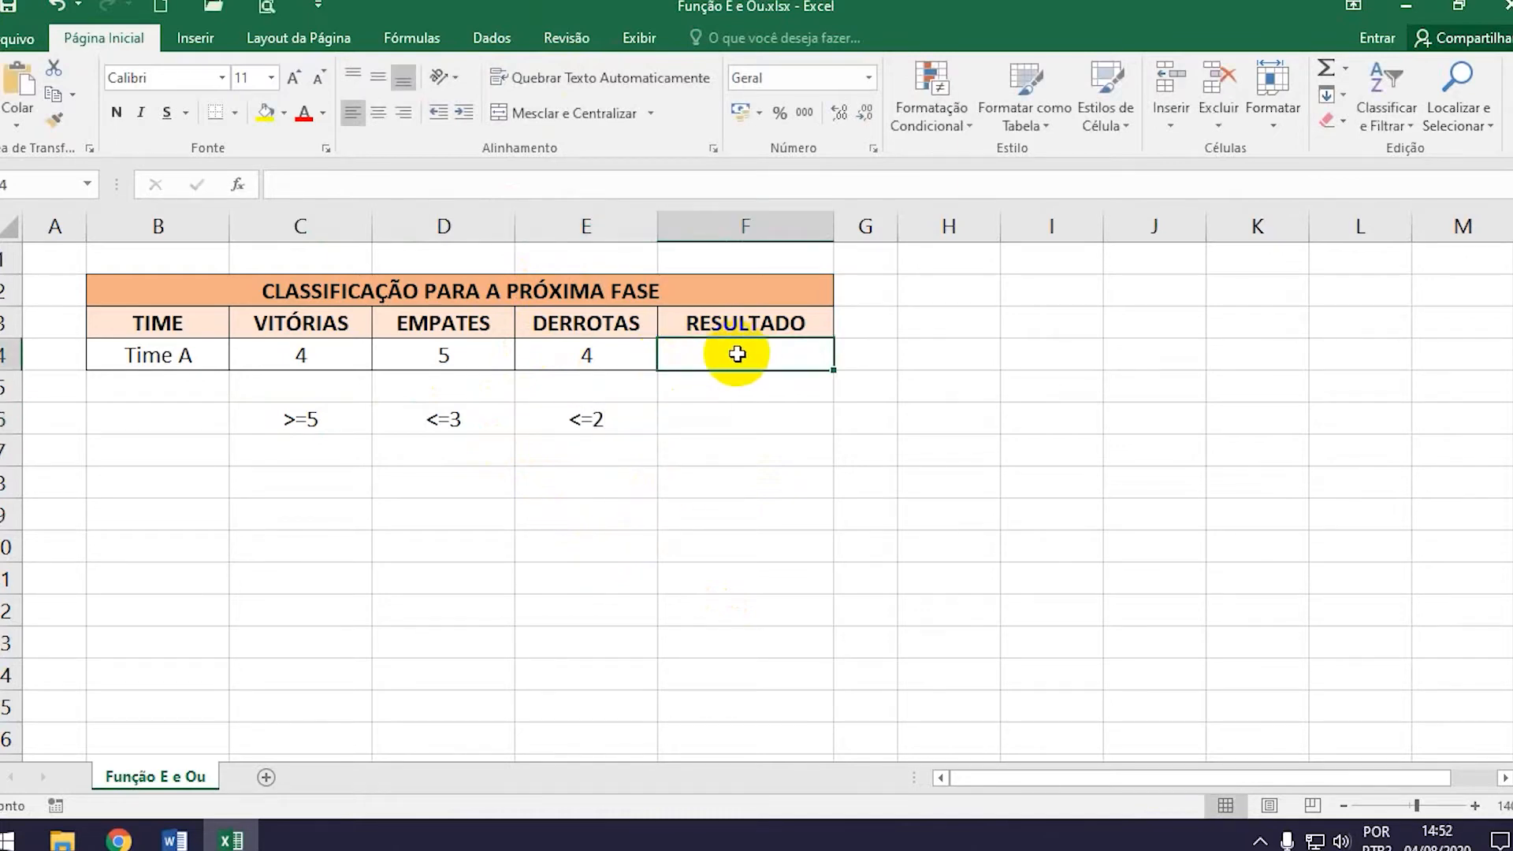
type("=E")
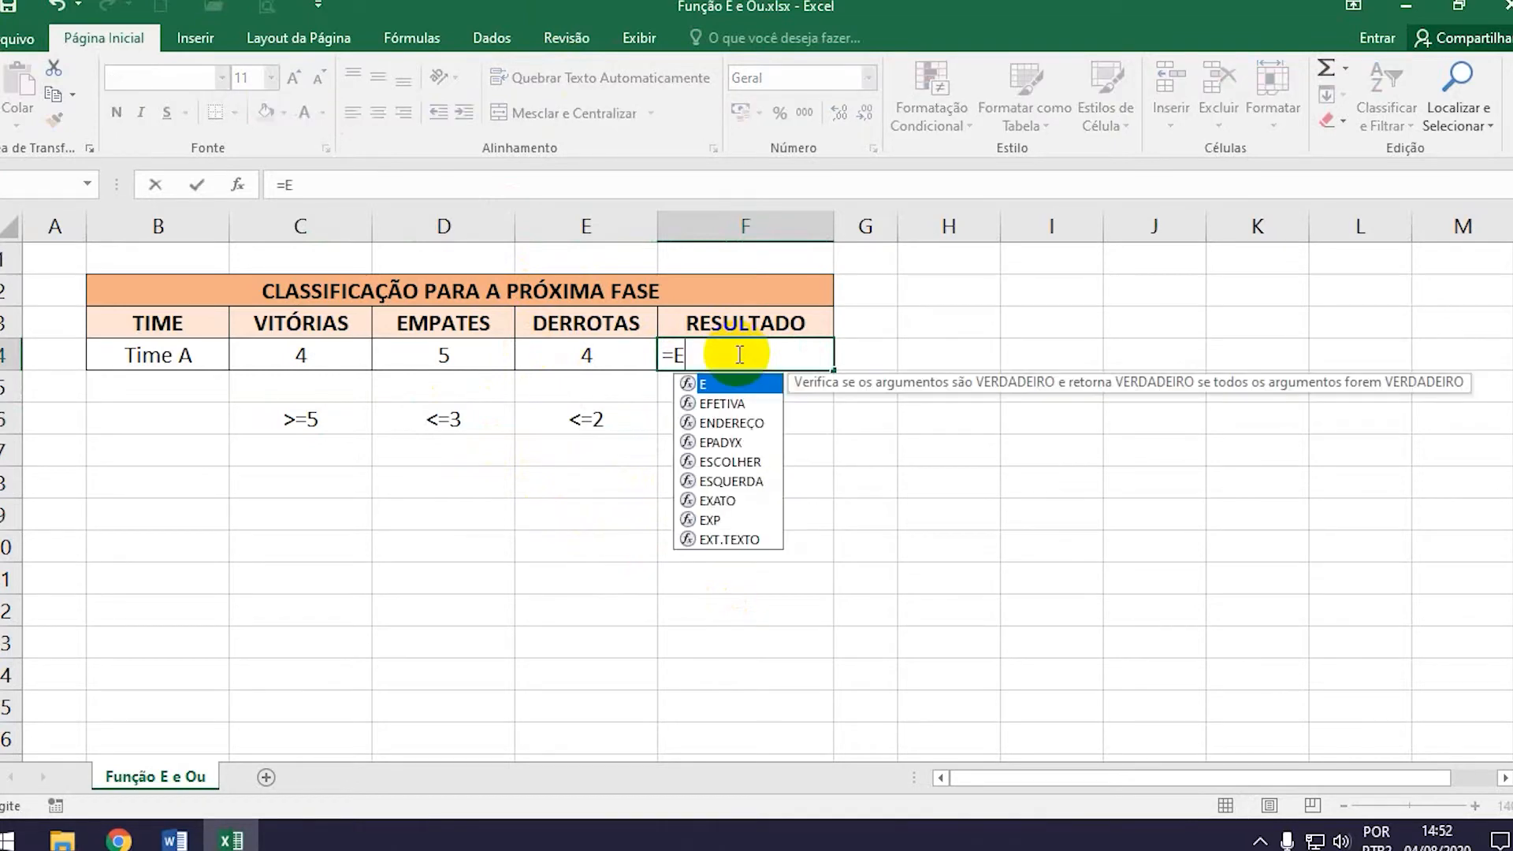
type("(")
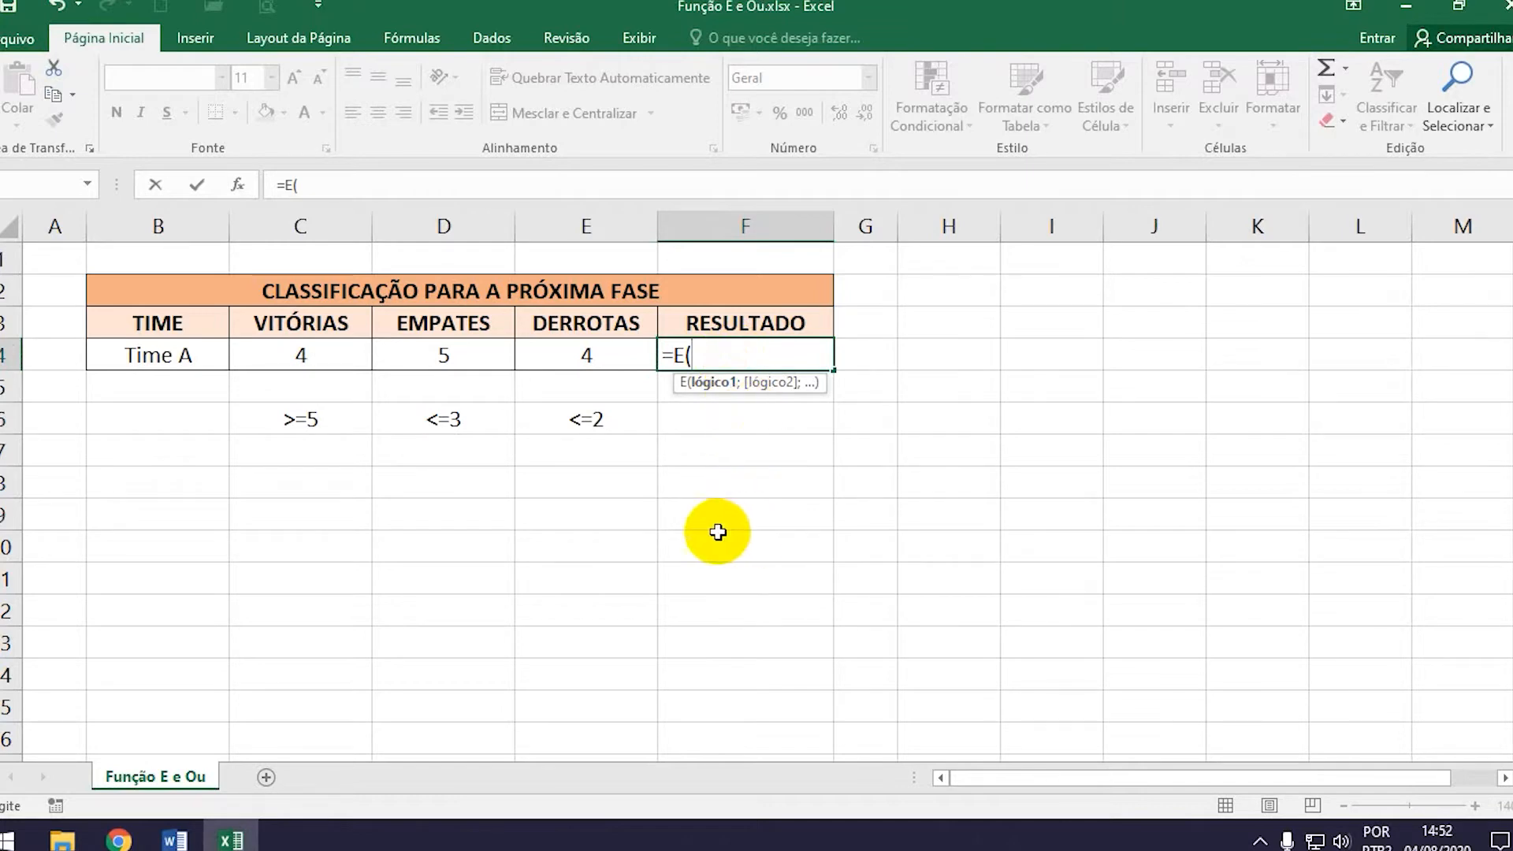
left_click(316, 372)
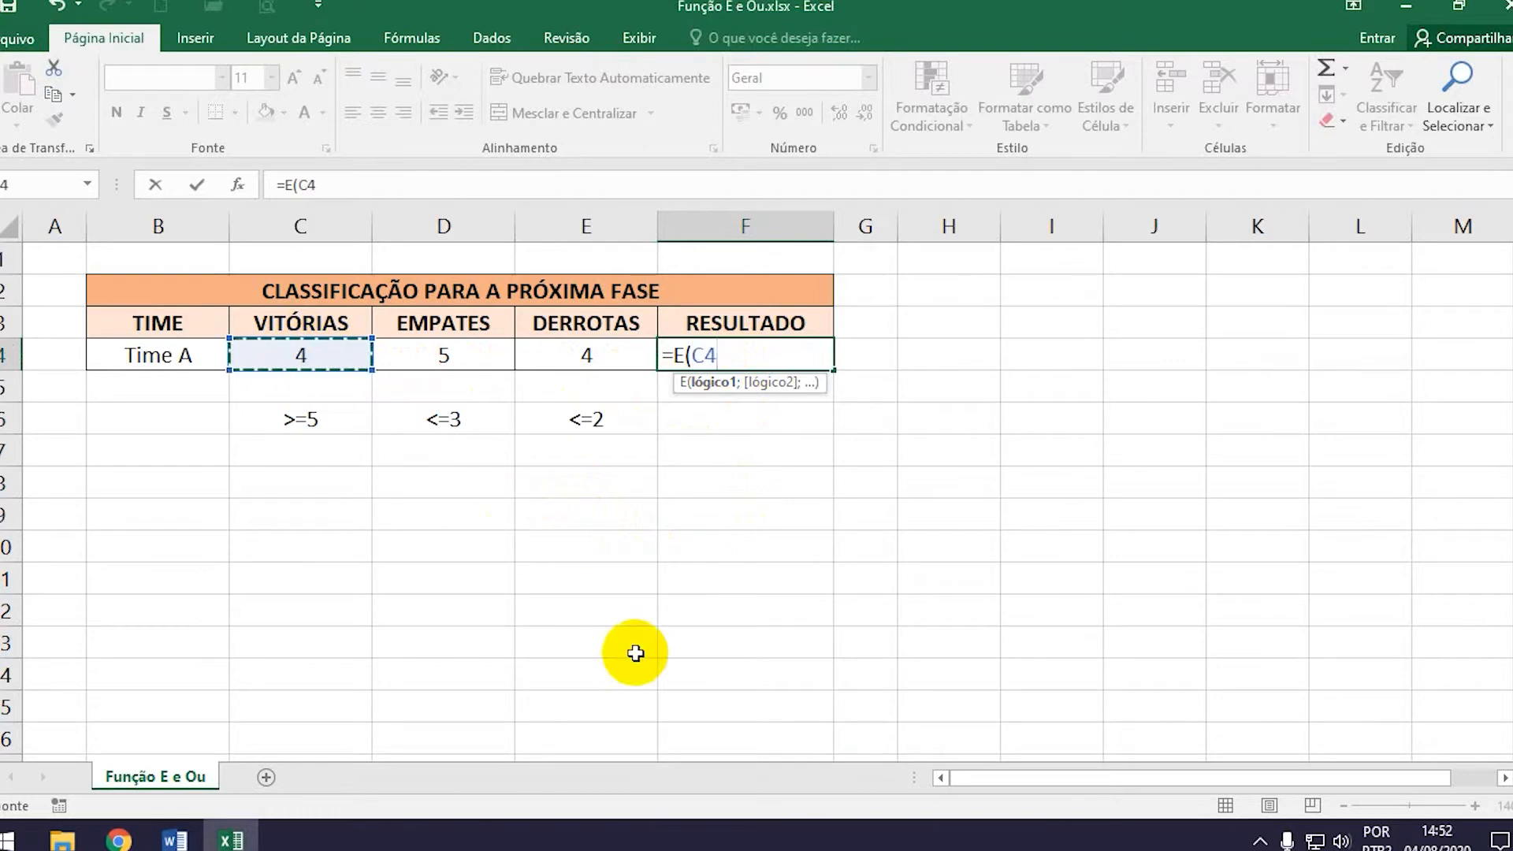
type(">")
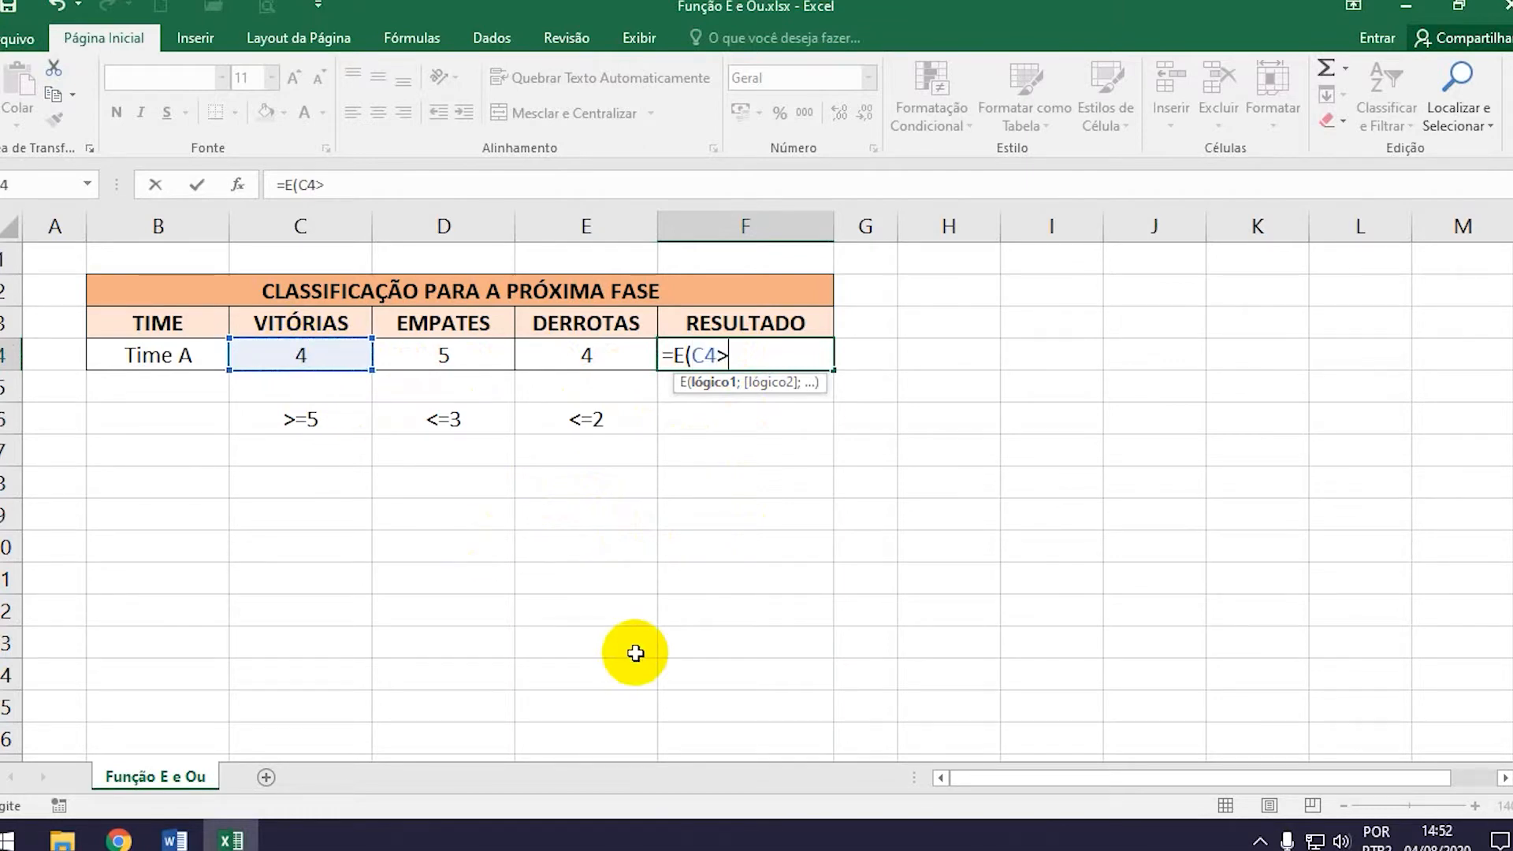
type("=5;")
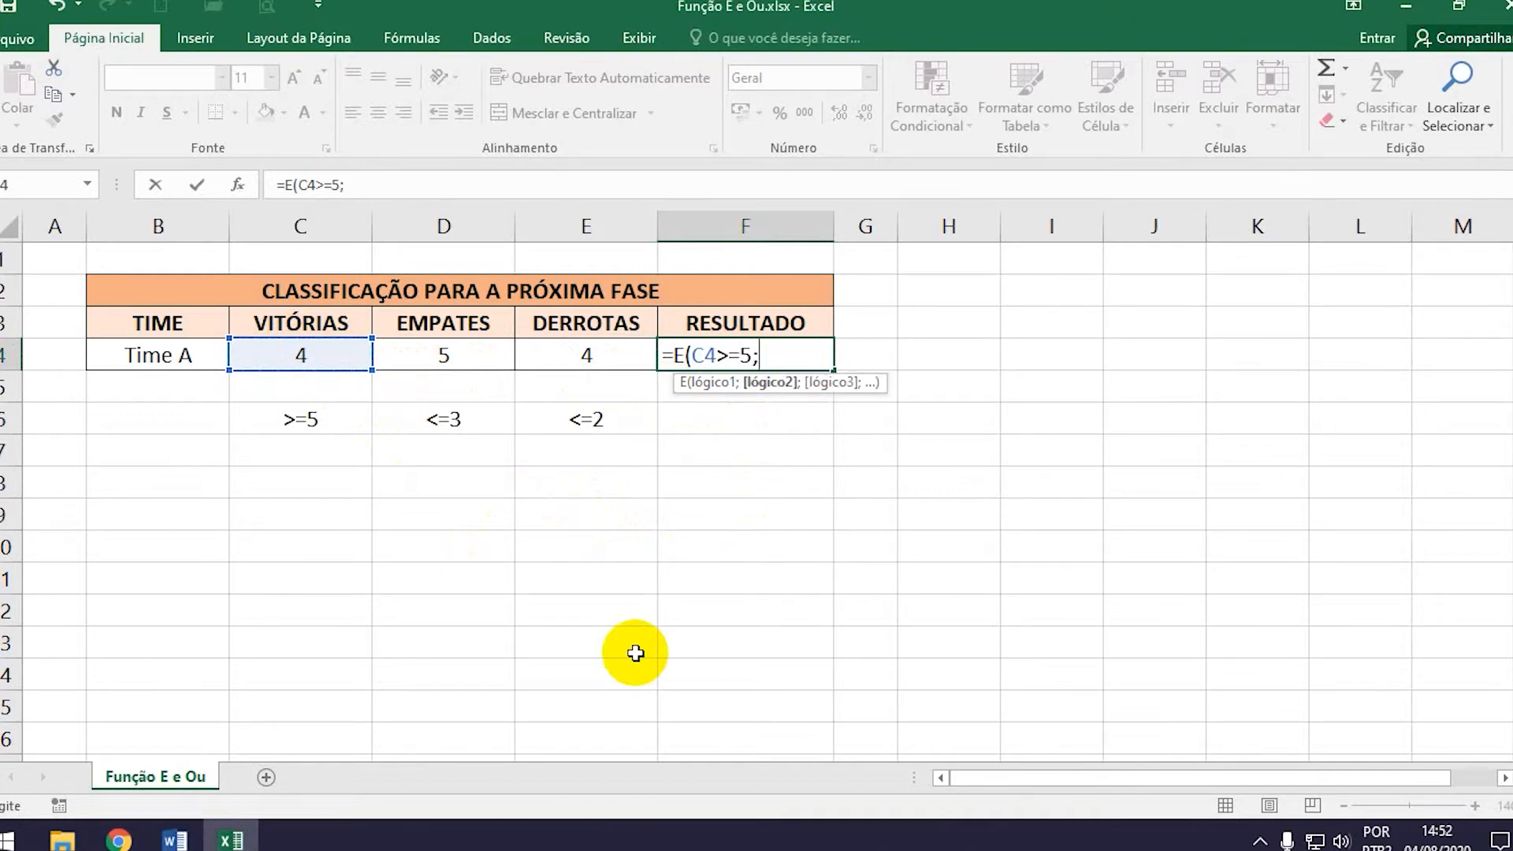
left_click(469, 357)
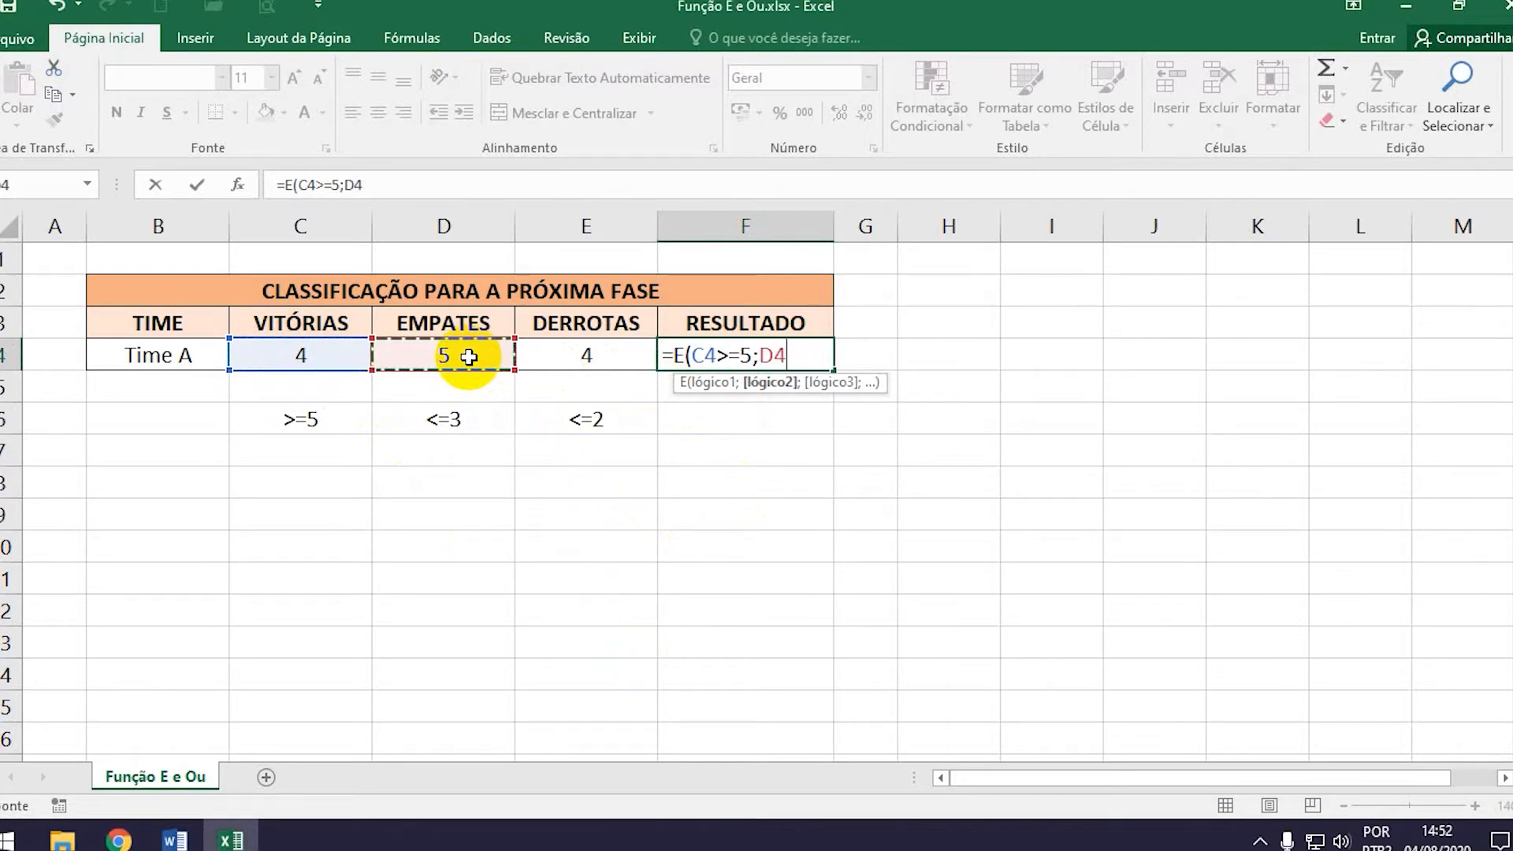
type("<")
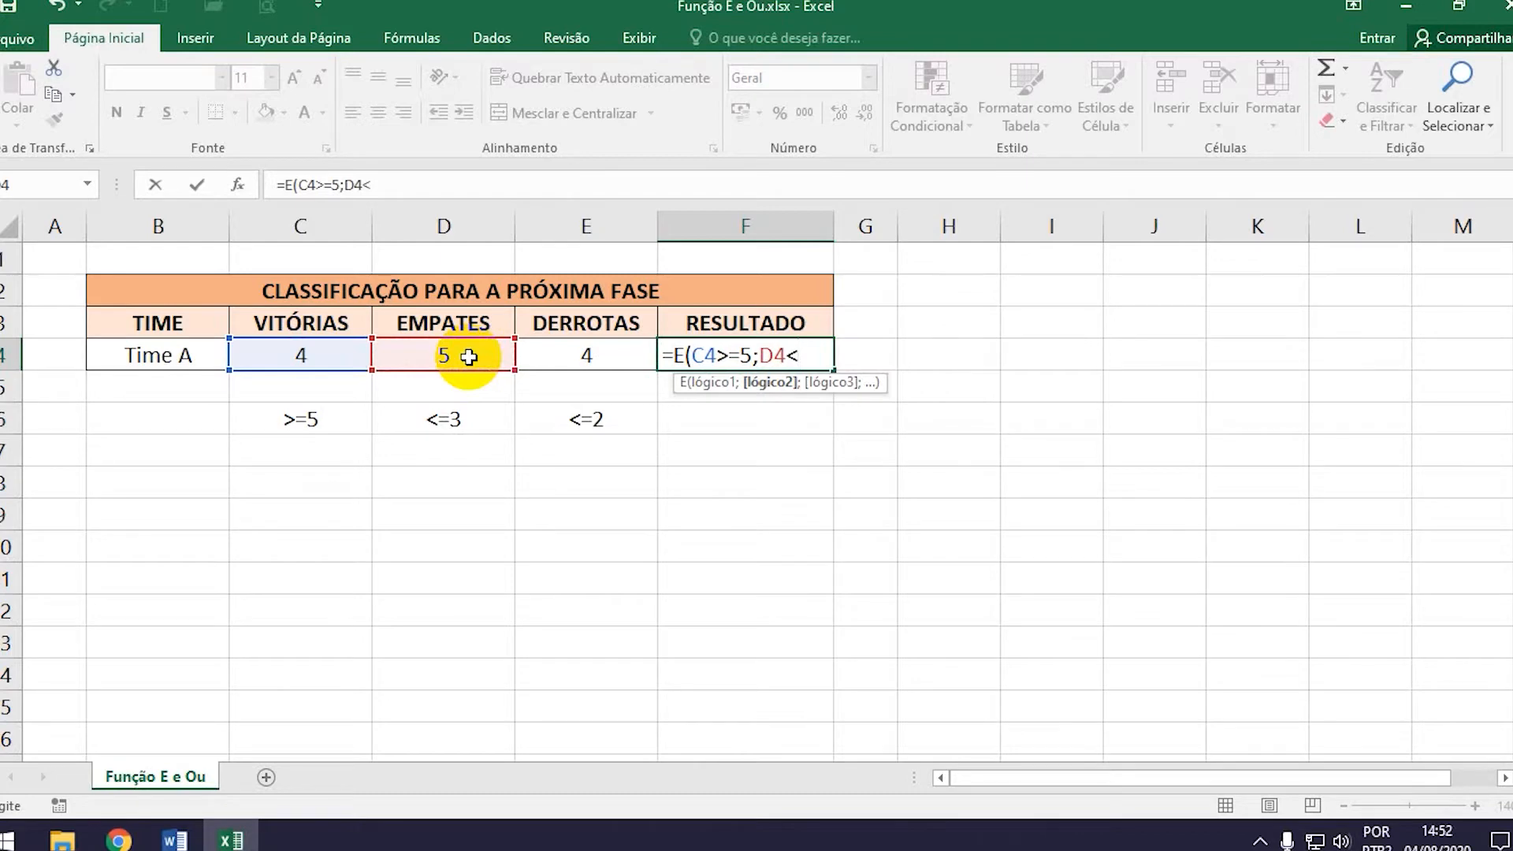
type("=3;")
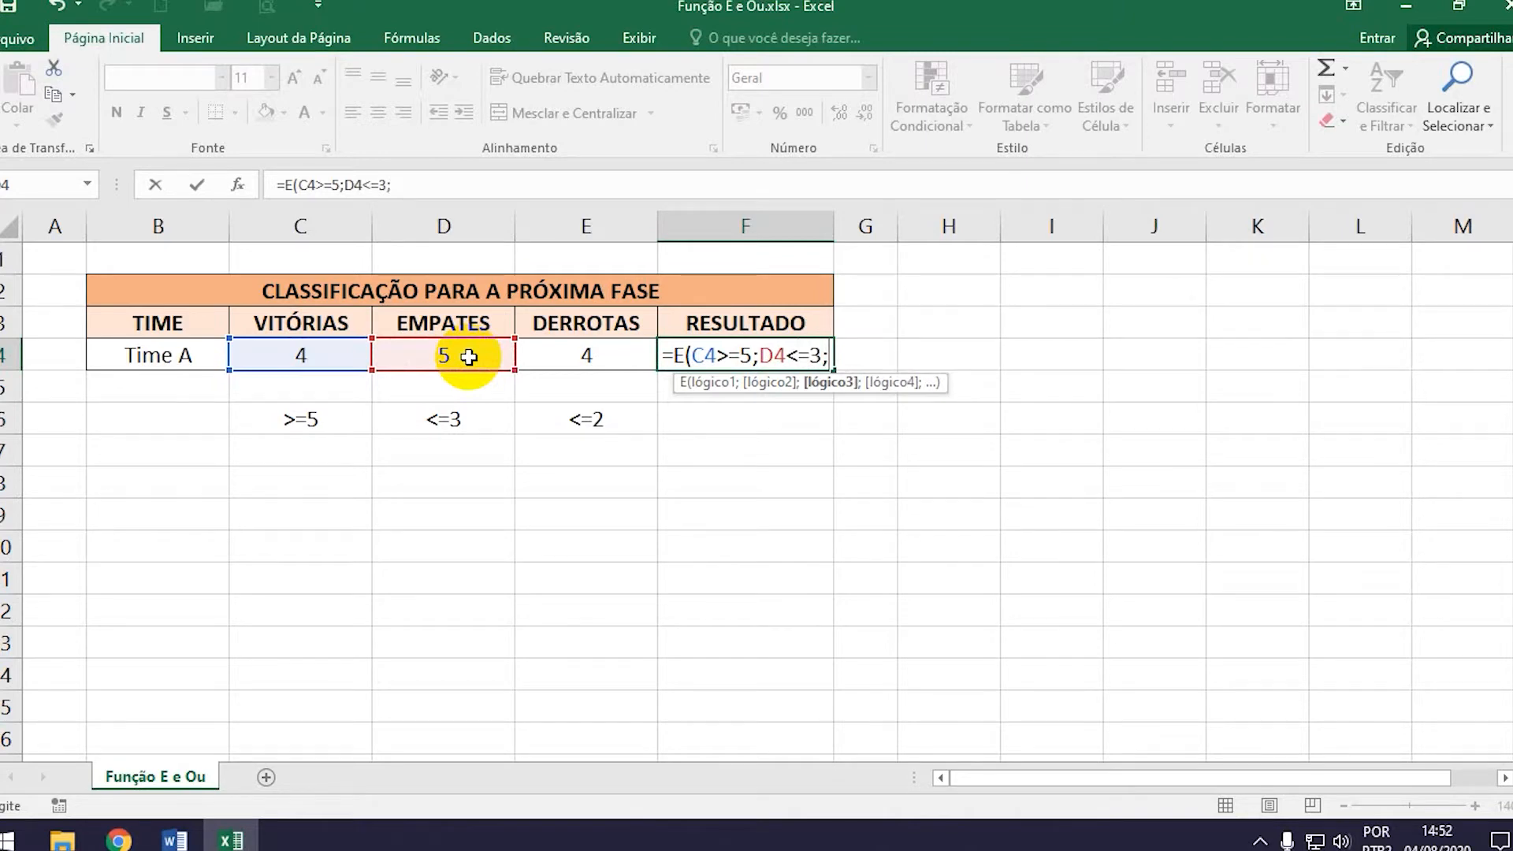
left_click(570, 352)
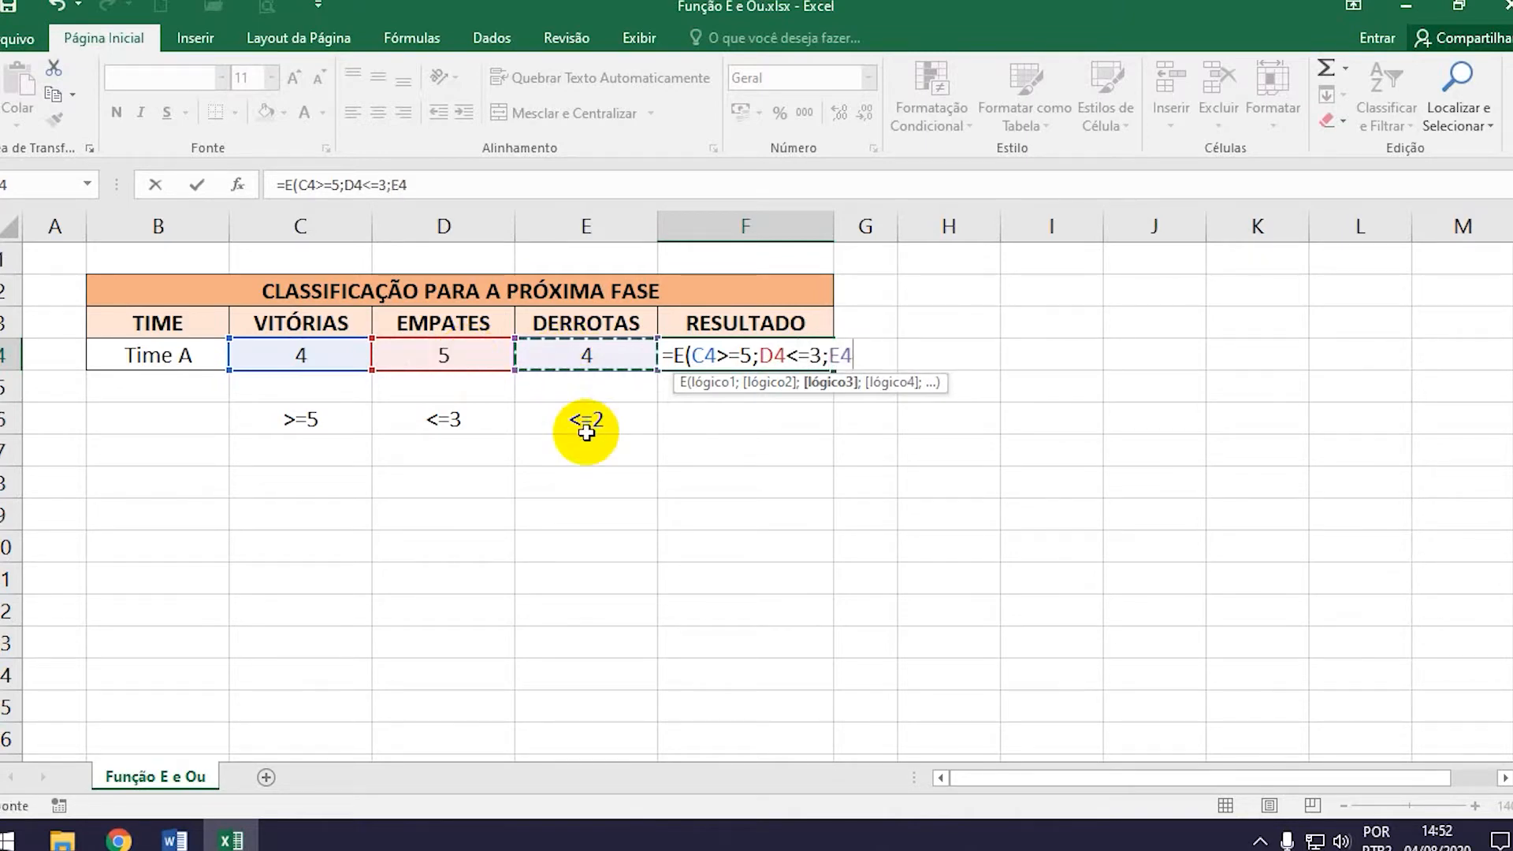
type("<=")
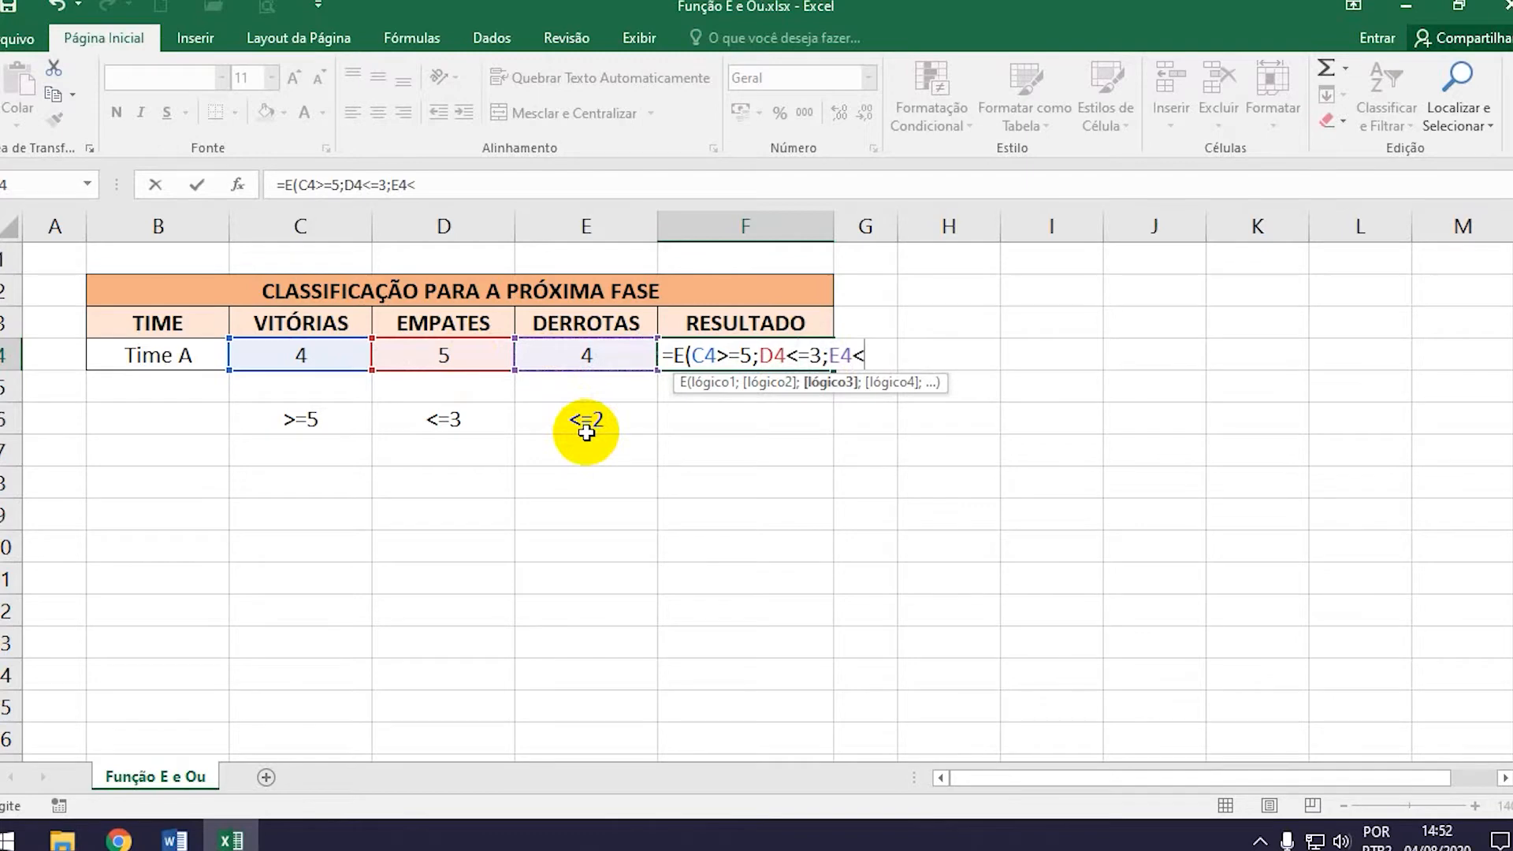
type("2)")
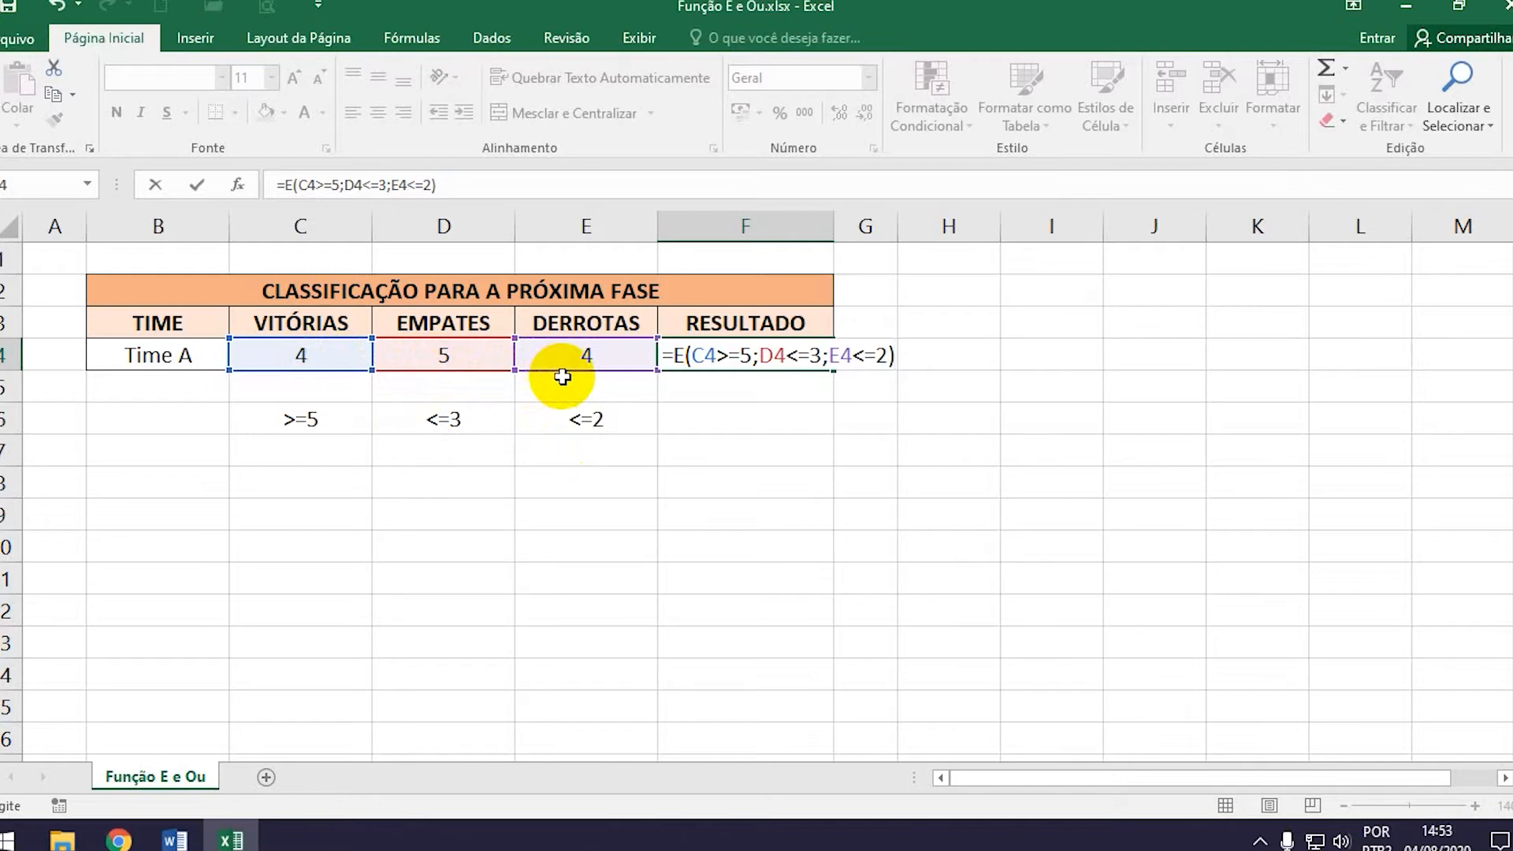
key("Return")
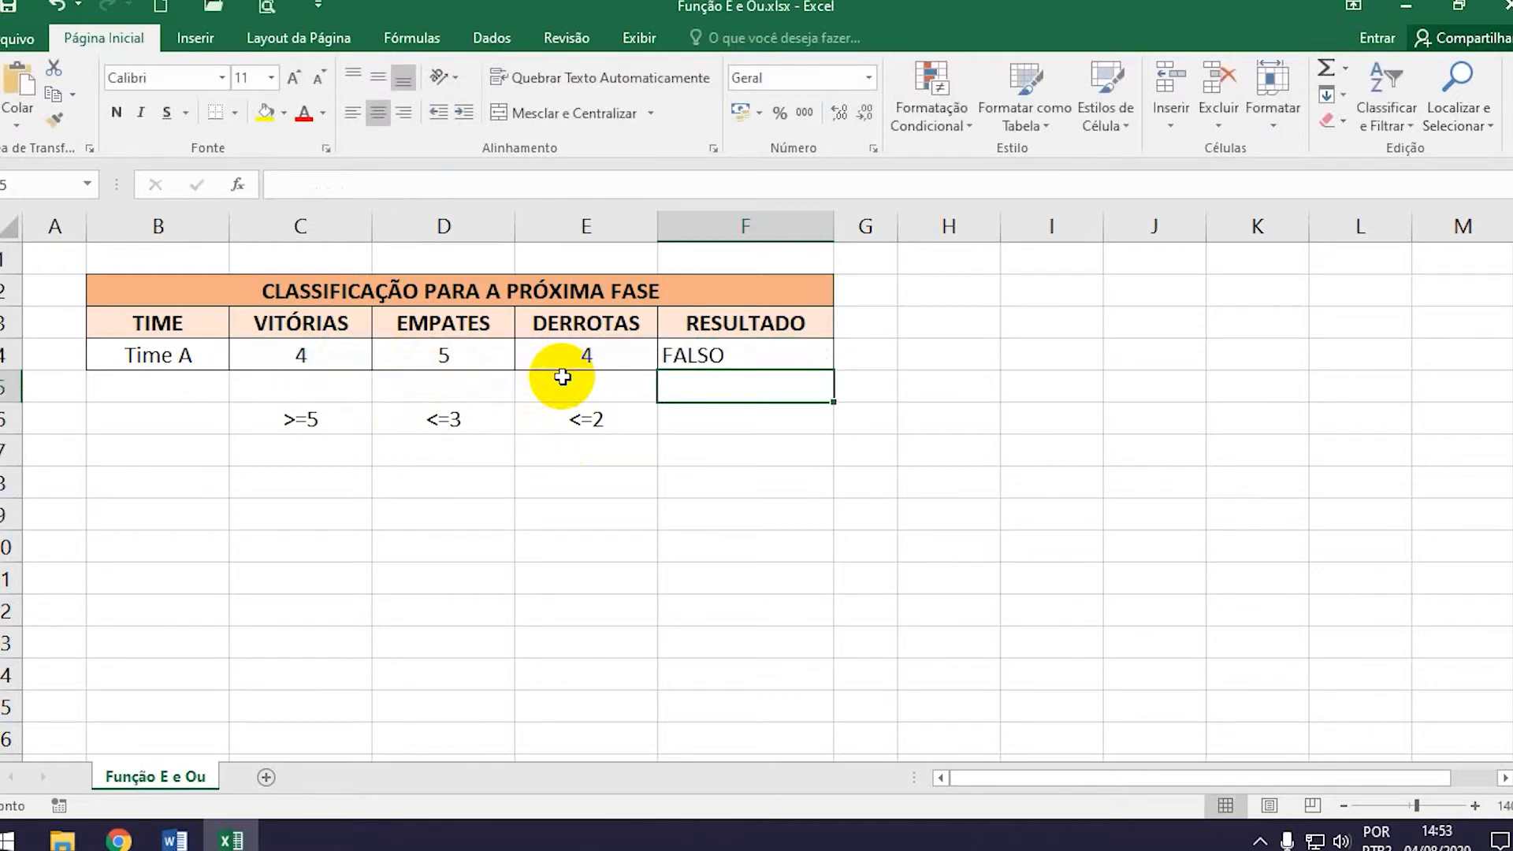
- Compare Time A's wins, draws and defeats with the criteria listed below each column
key("Left")
key("Left")
key("Left")
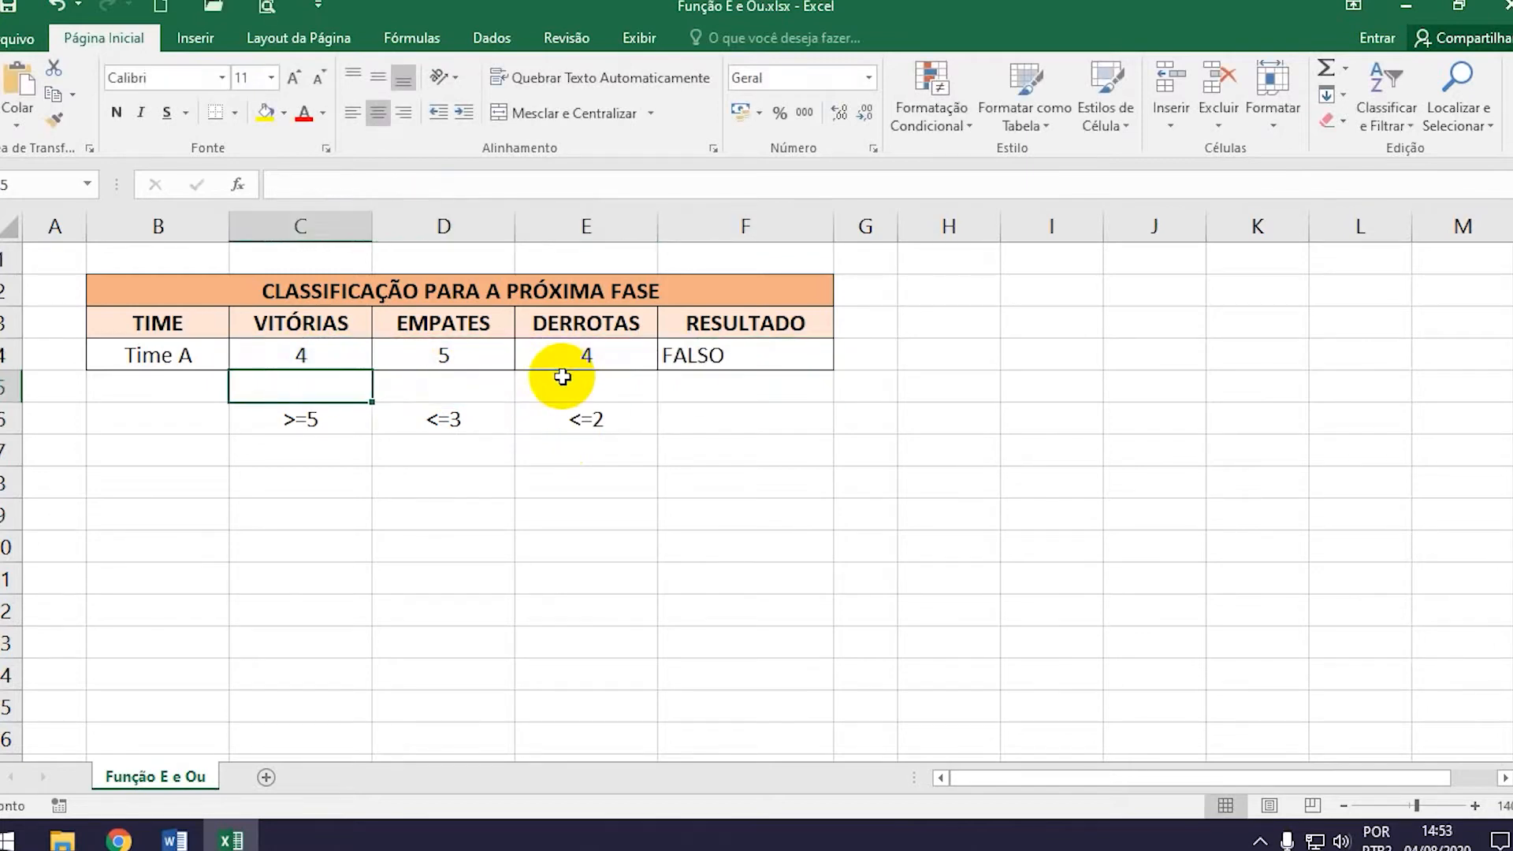
key("Up")
key("Down")
key("Down")
key("Down")
key("Up")
key("Right")
key("Up")
key("Up")
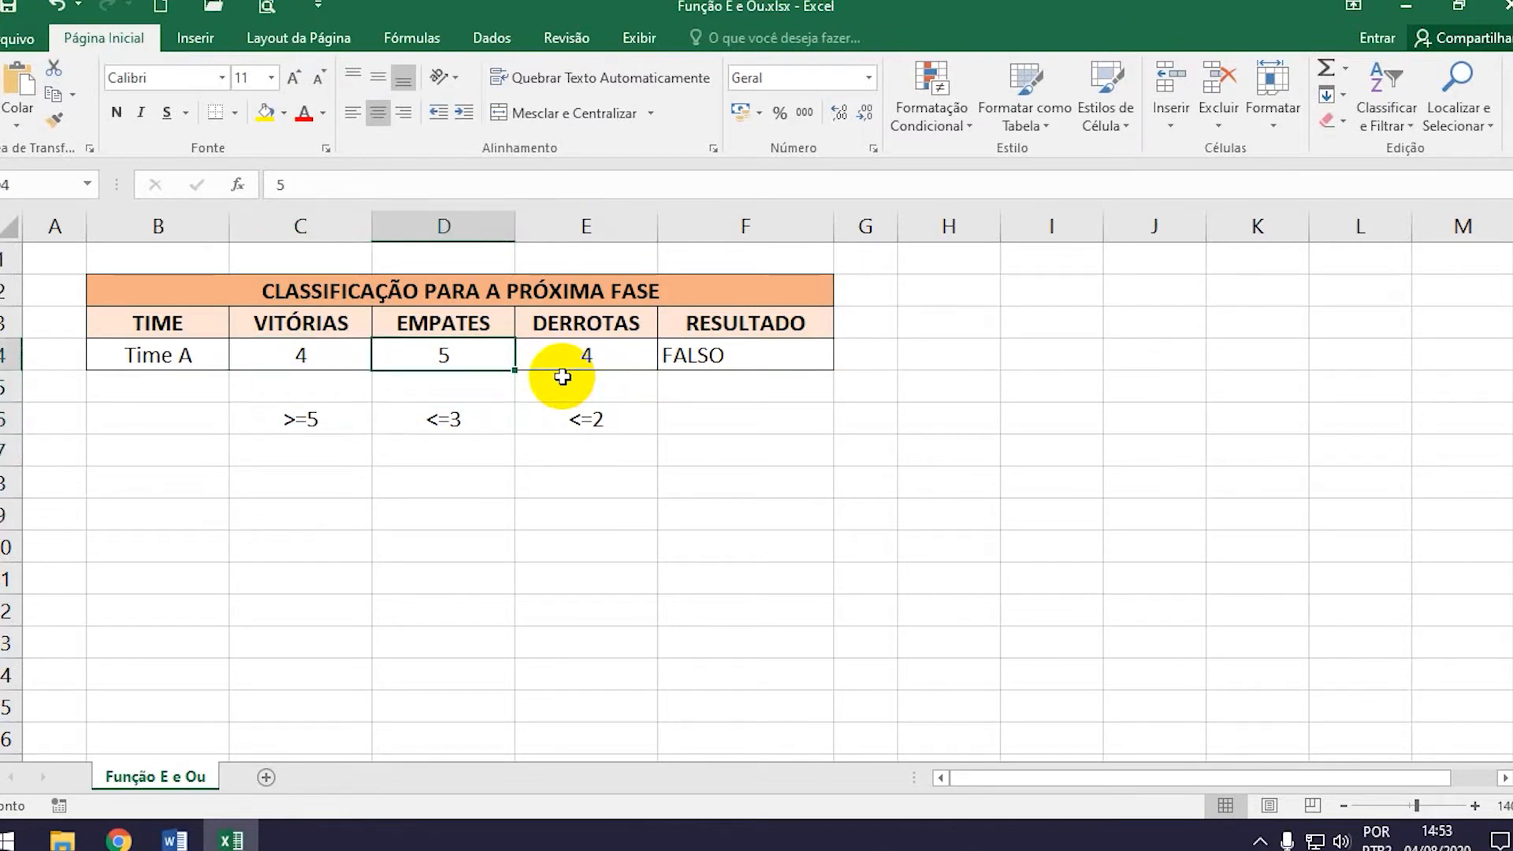
key("Down")
key("Down")
key("Right")
key("Right")
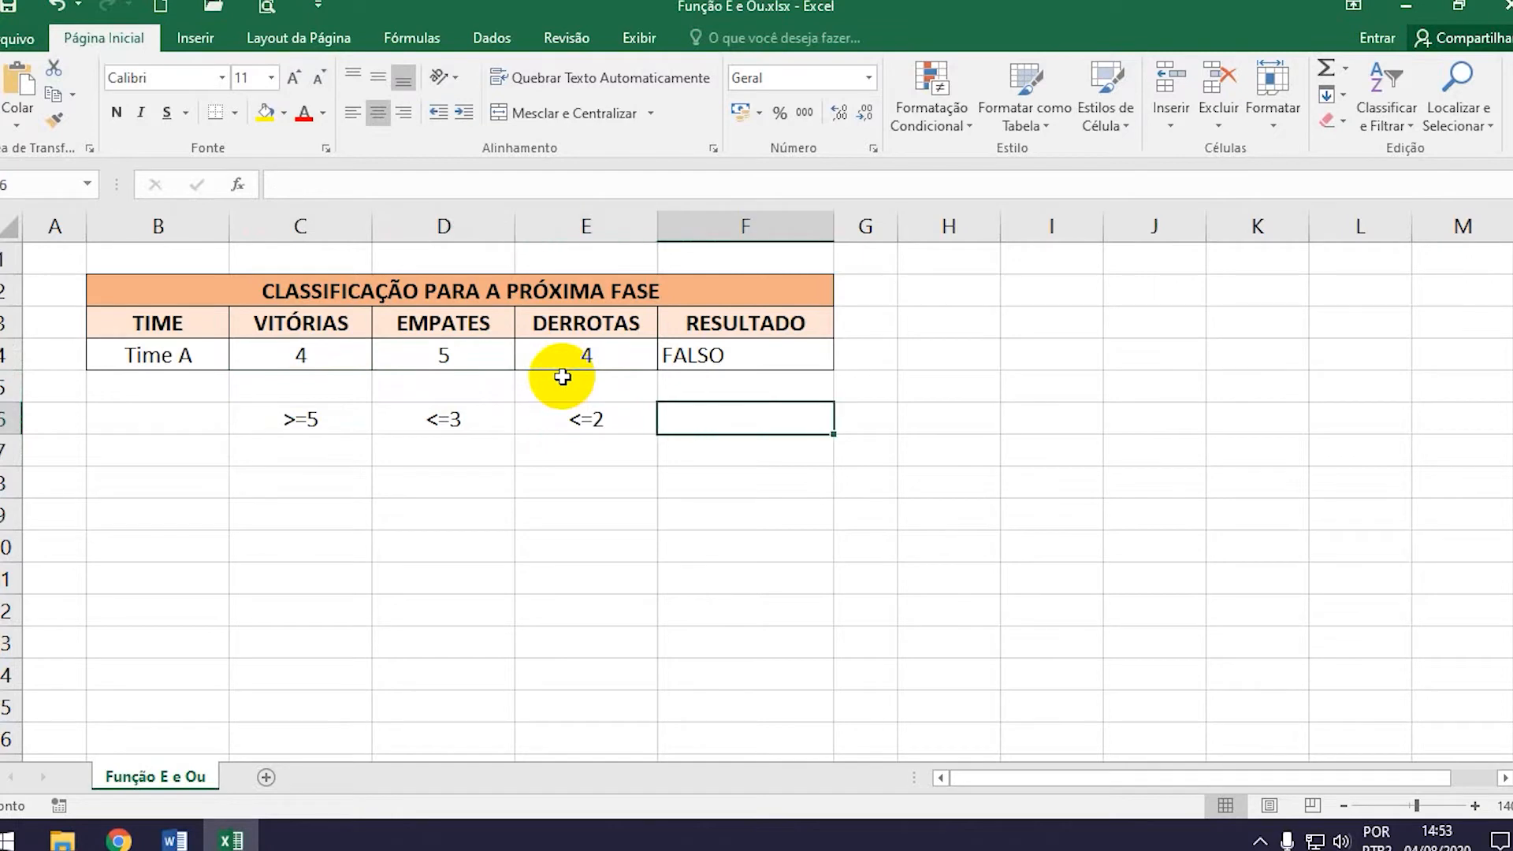
key("Left")
key("Up")
key("Up")
key("Down")
key("Down")
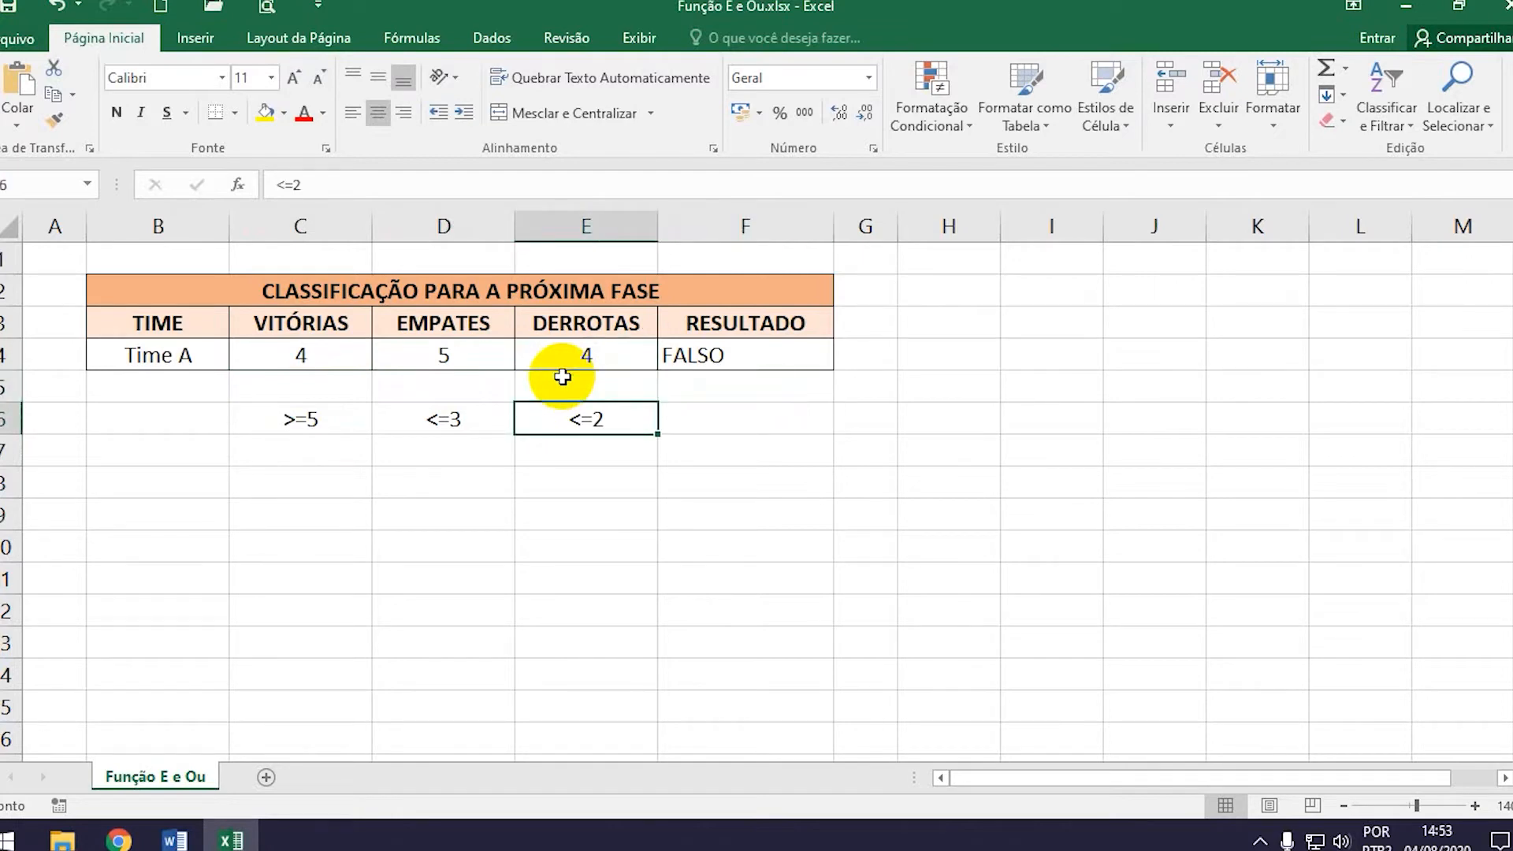
- Set Time A's VITÓRIAS value to 7
key("Left")
key("Left")
key("Up")
key("Up")
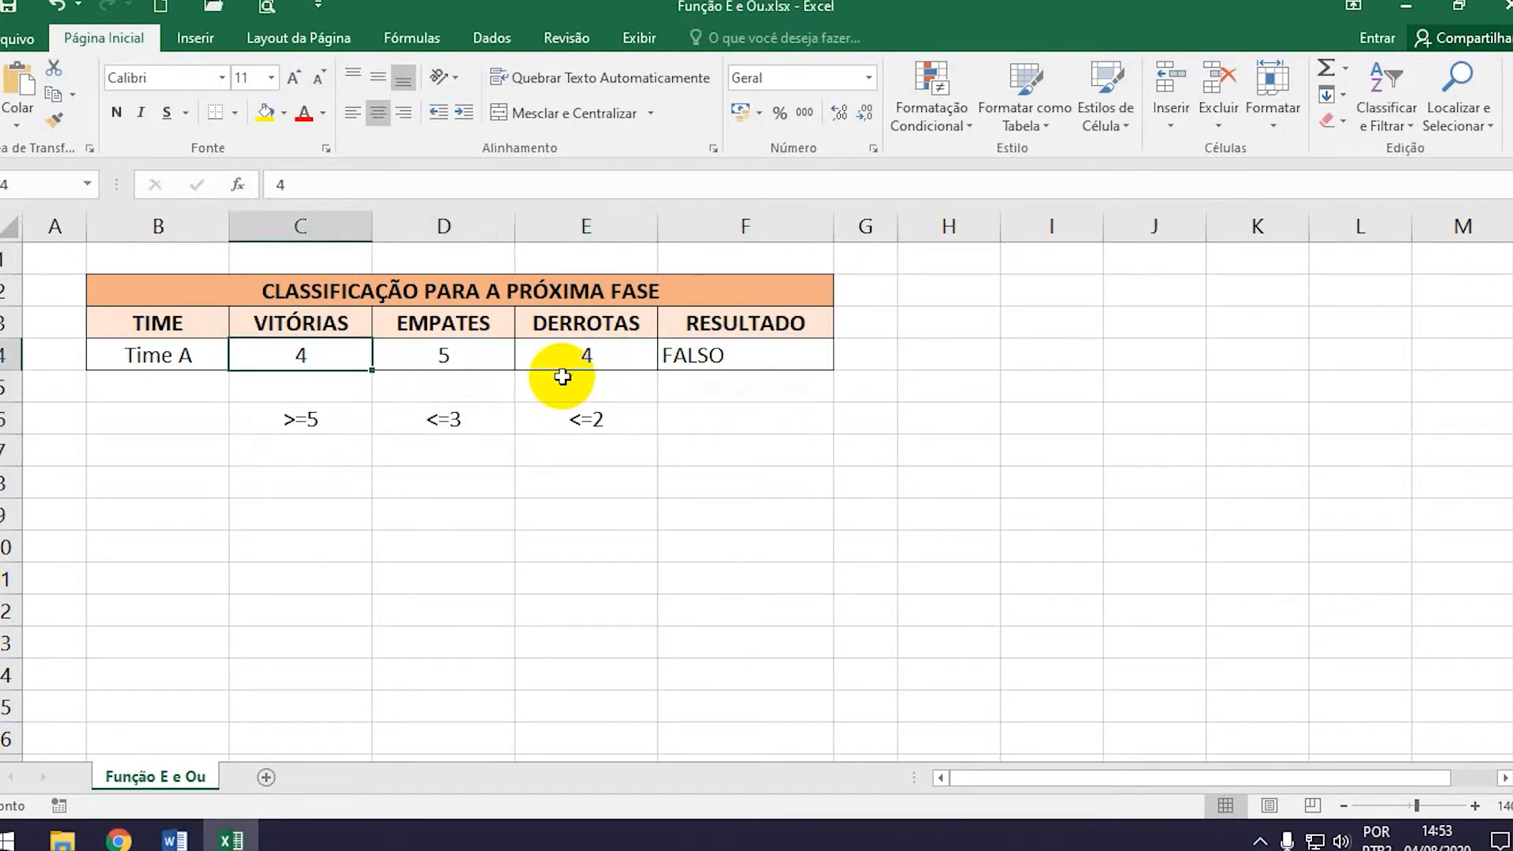
type("7")
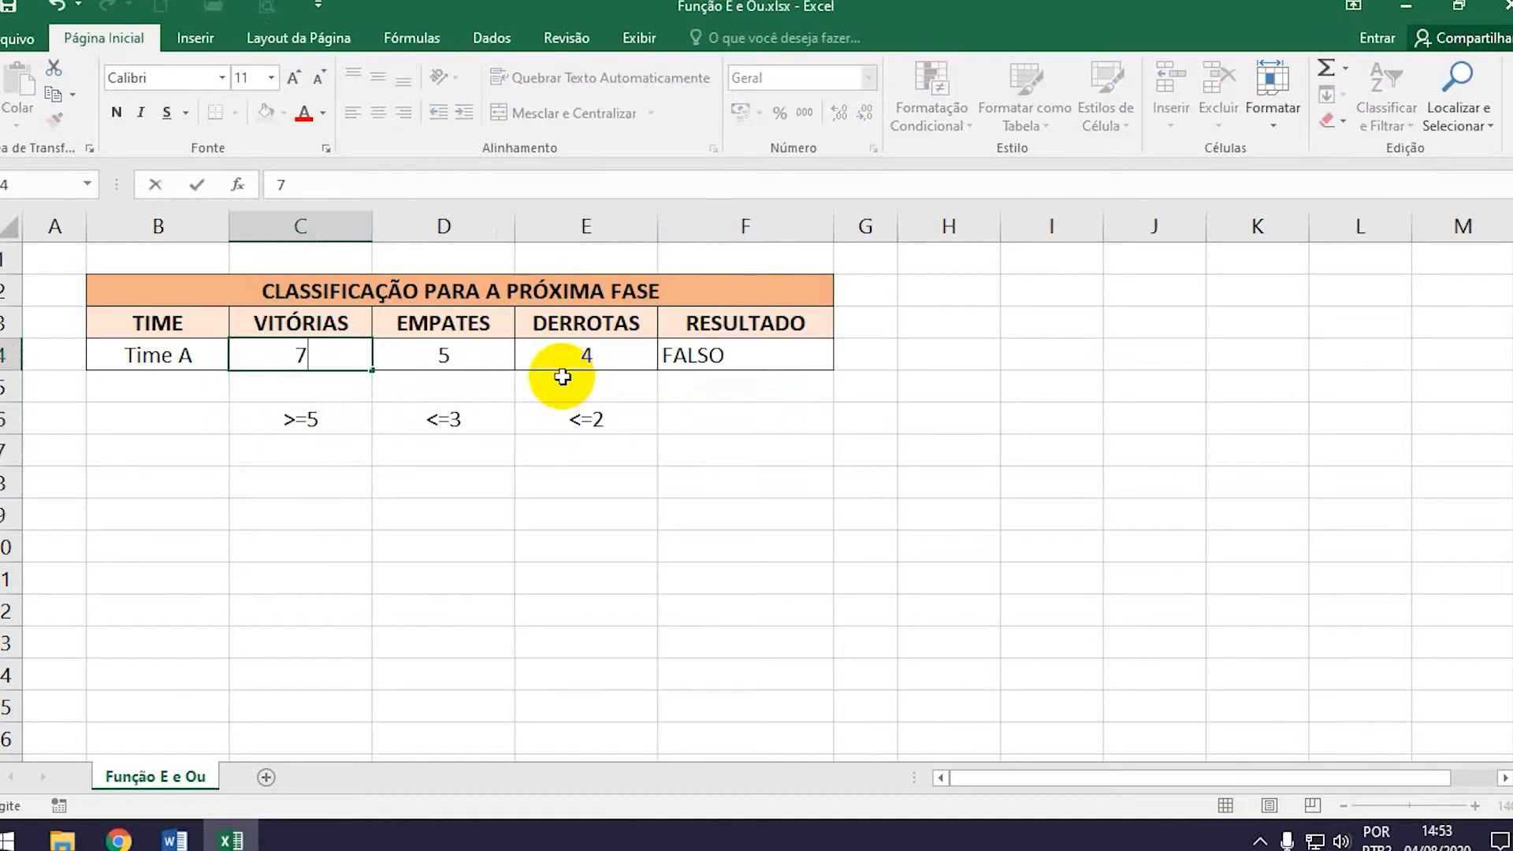
key("Return")
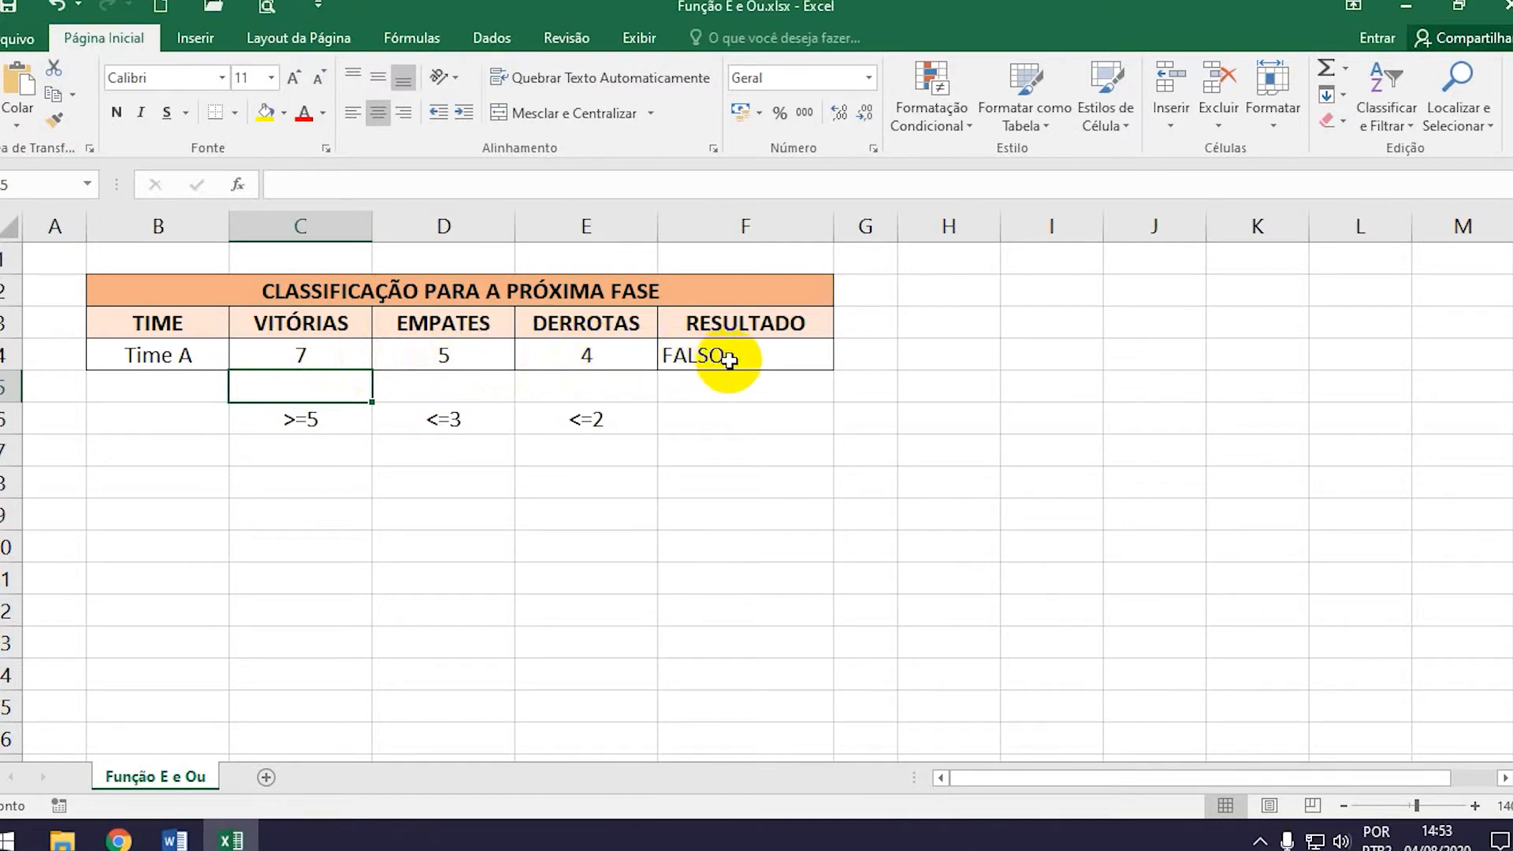
- Set Time A's EMPATES value to 3 and its DERROTAS value to 2
left_click(441, 357)
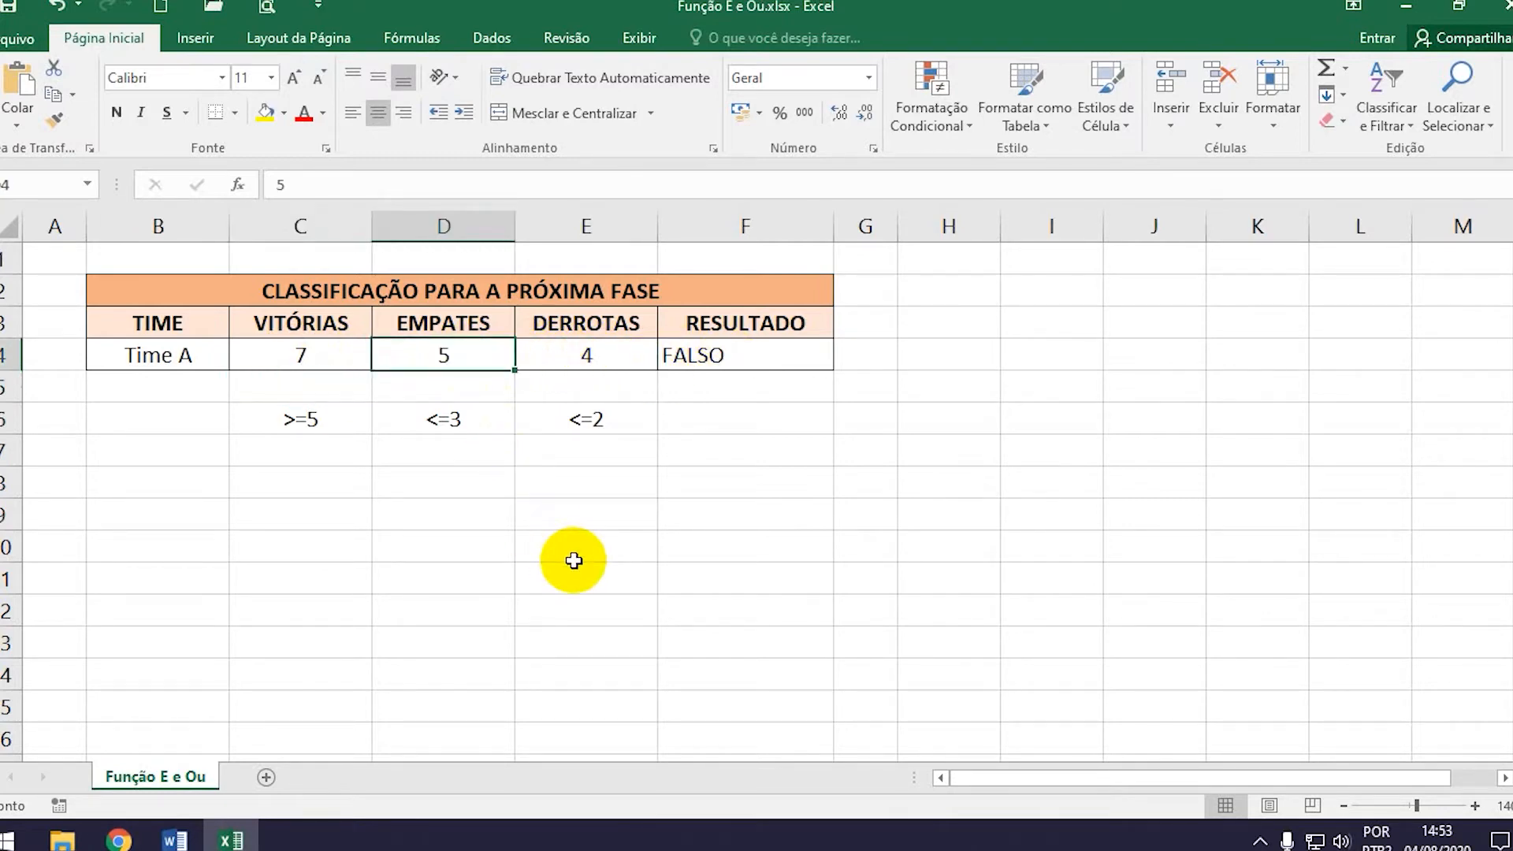
type("3")
key("Return")
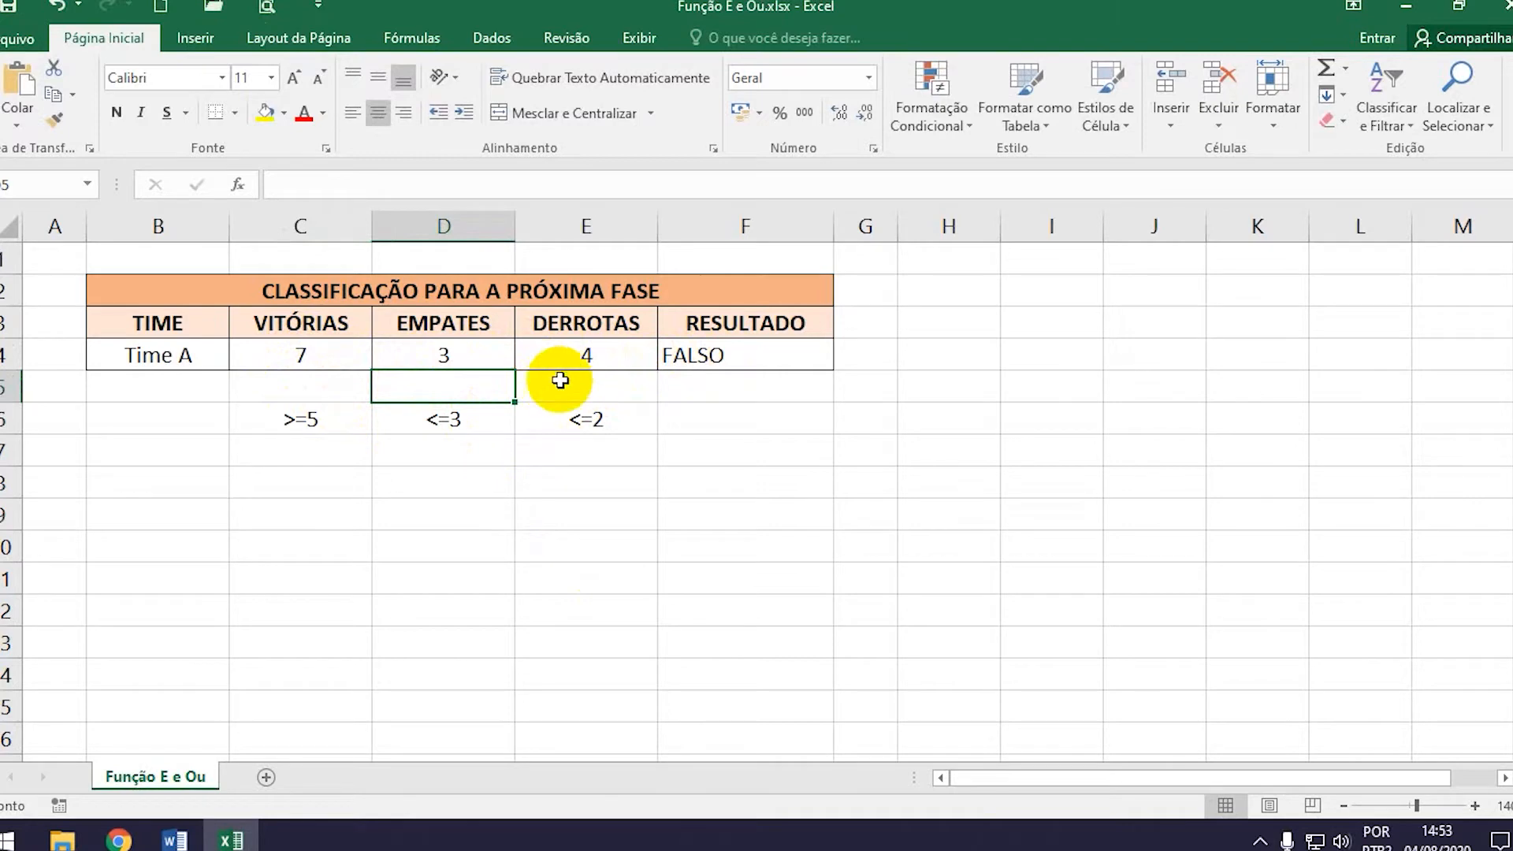
left_click(608, 362)
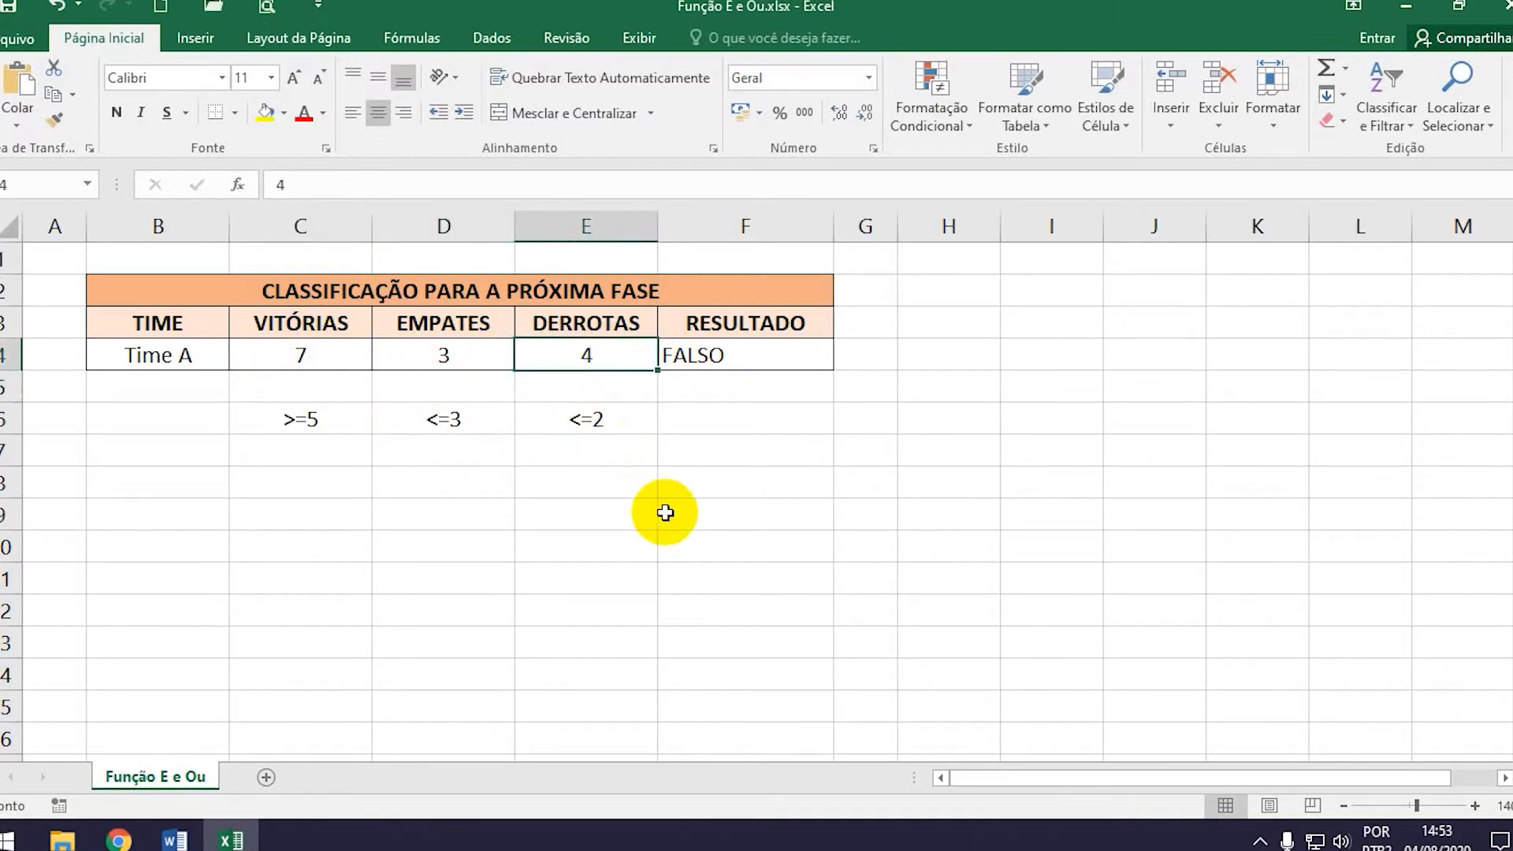
type("2")
key("Return")
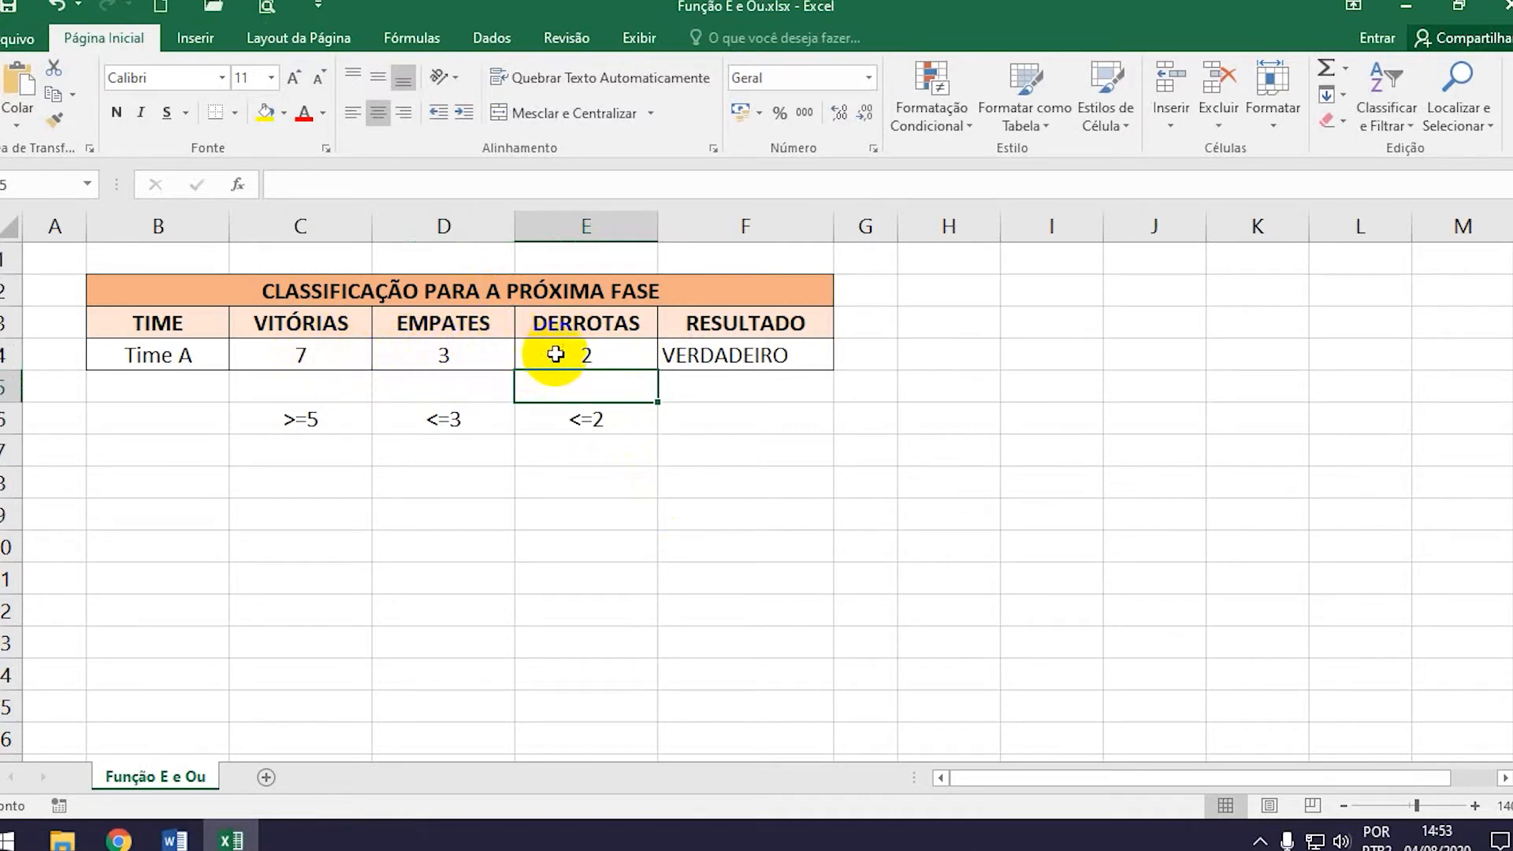
- Wrap the E formula in Time A's RESULTADO cell in an SE function, using it as the logical test
left_click(775, 355)
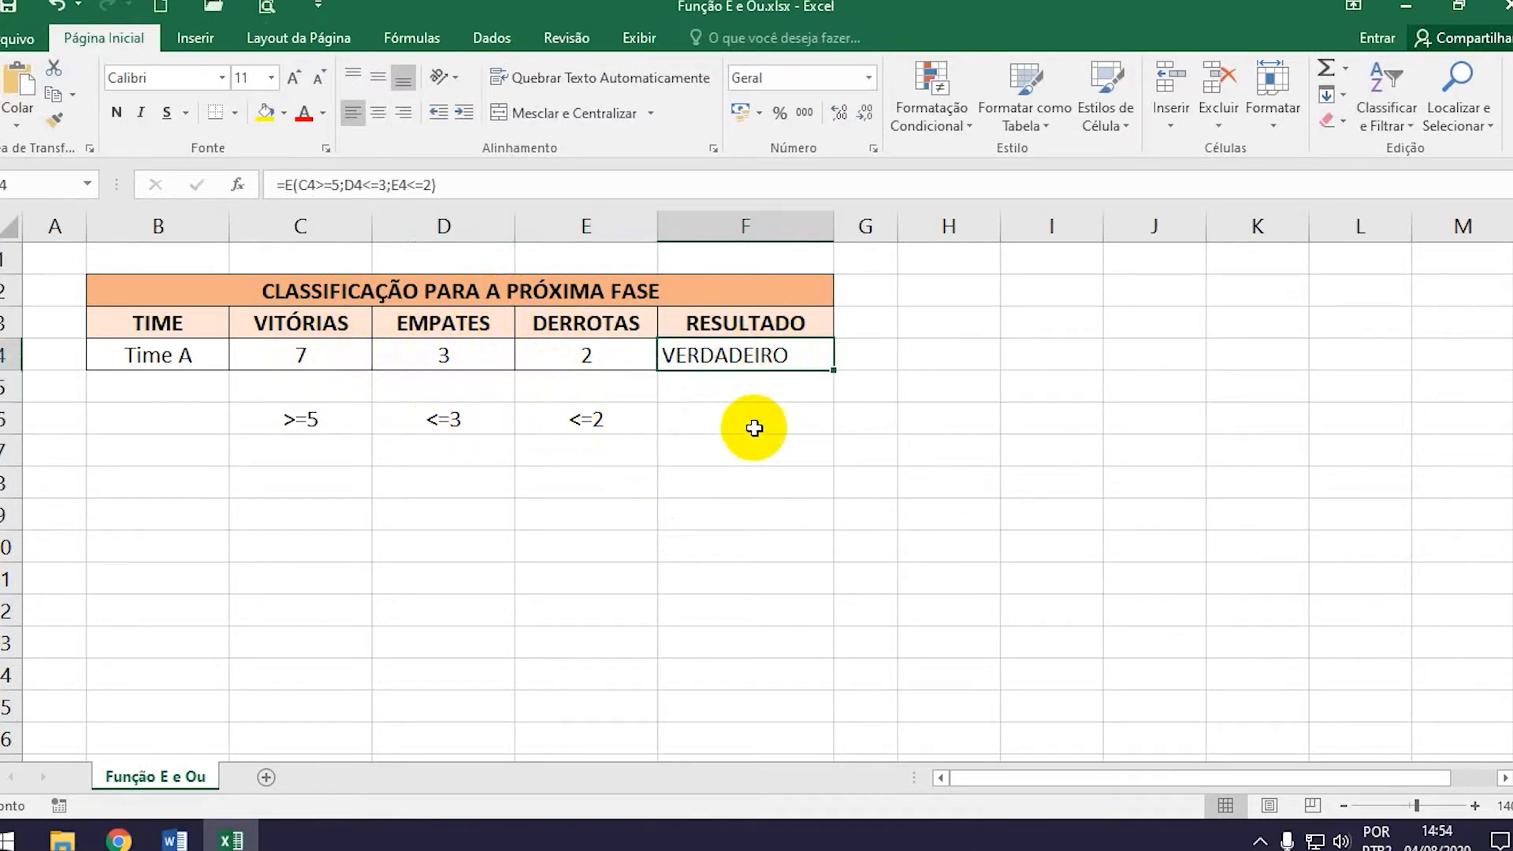
left_click(550, 496)
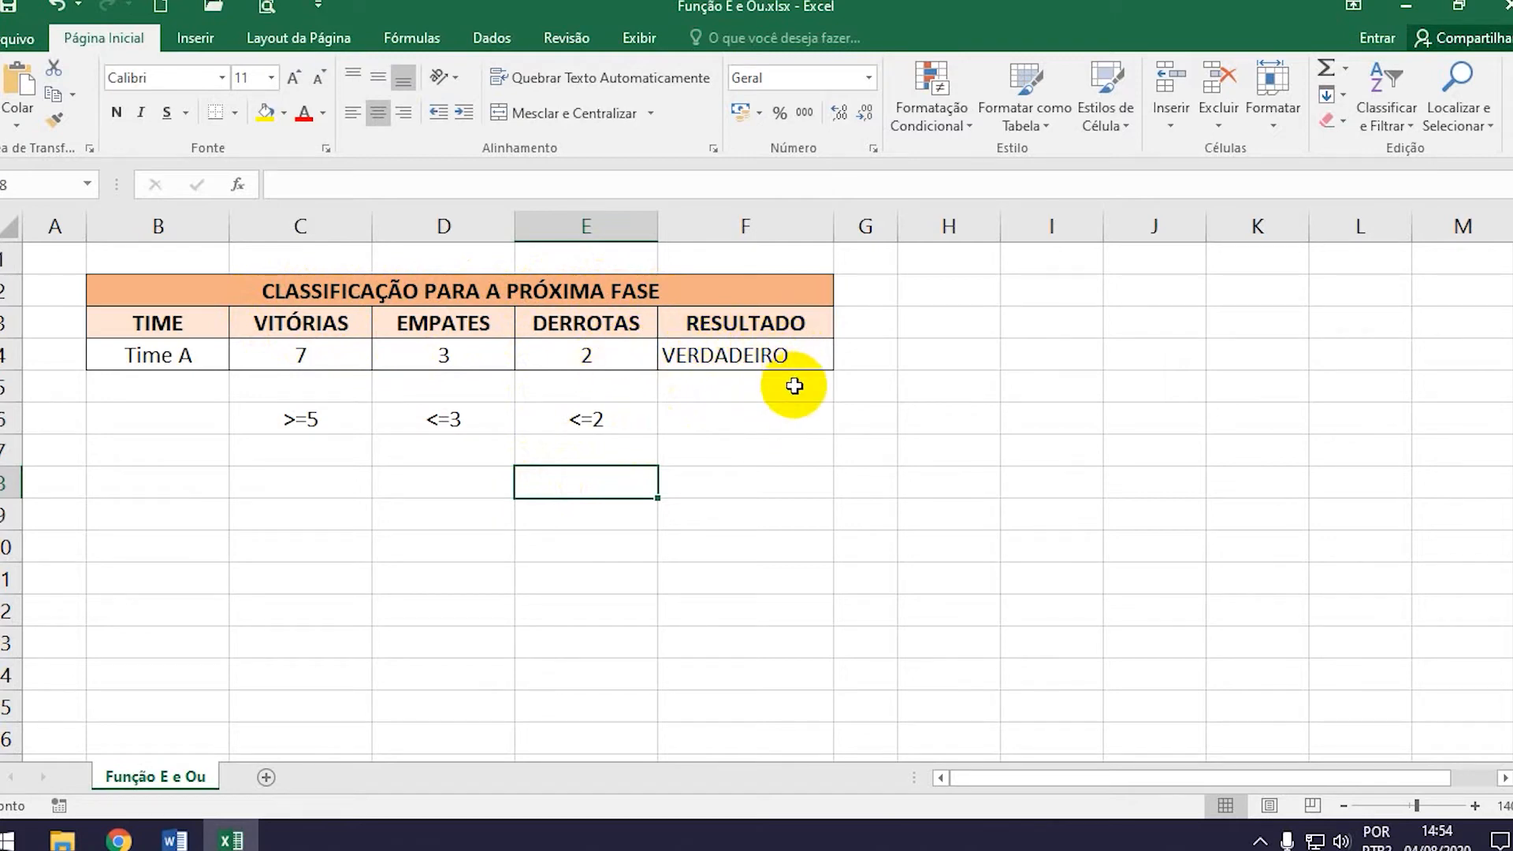
left_click(757, 354)
double_click(682, 355)
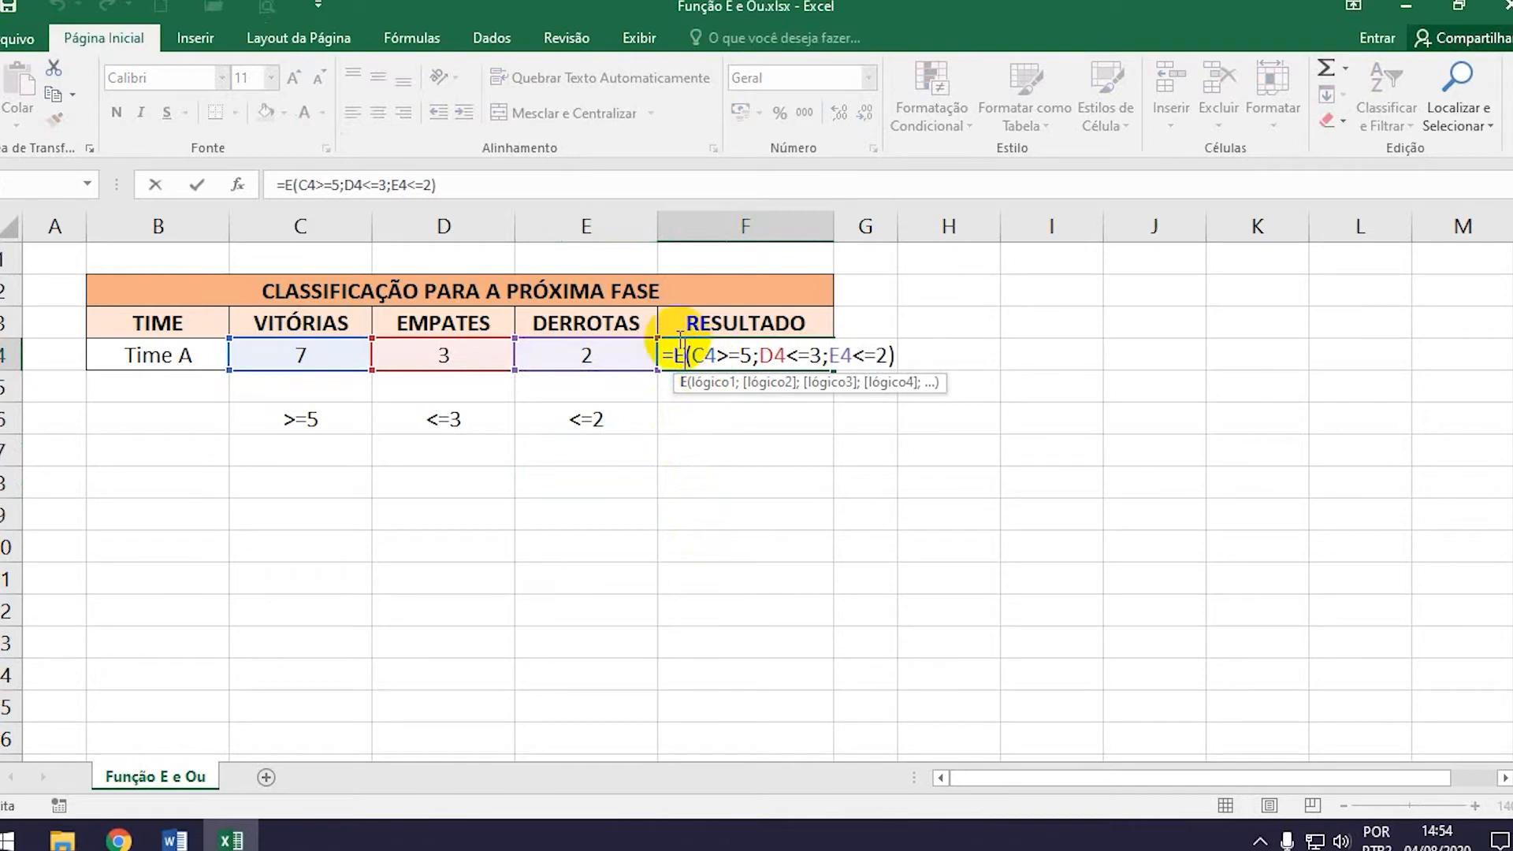
key("Left")
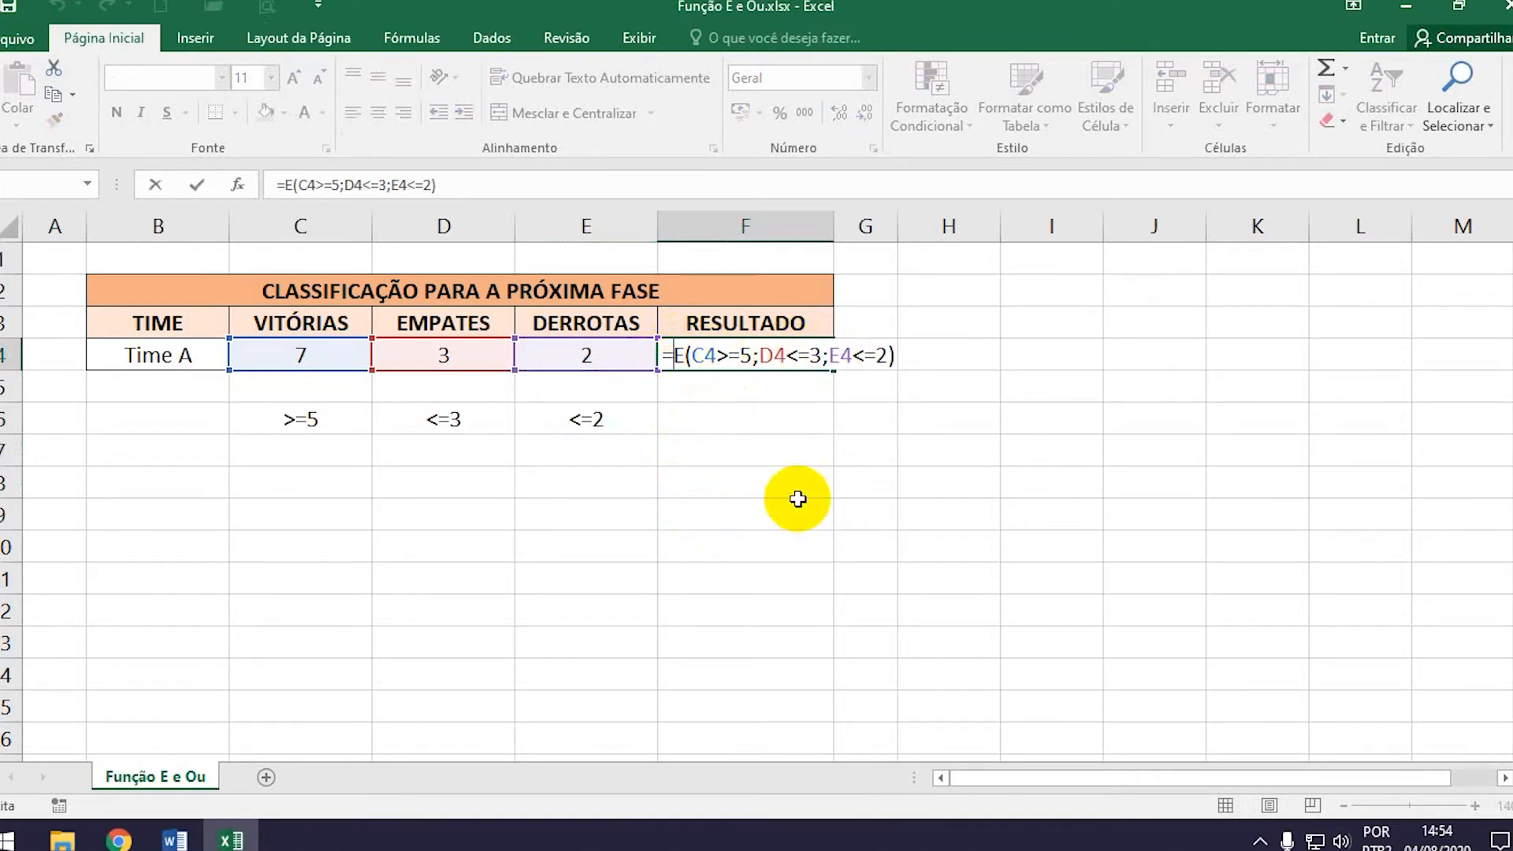
type("SE")
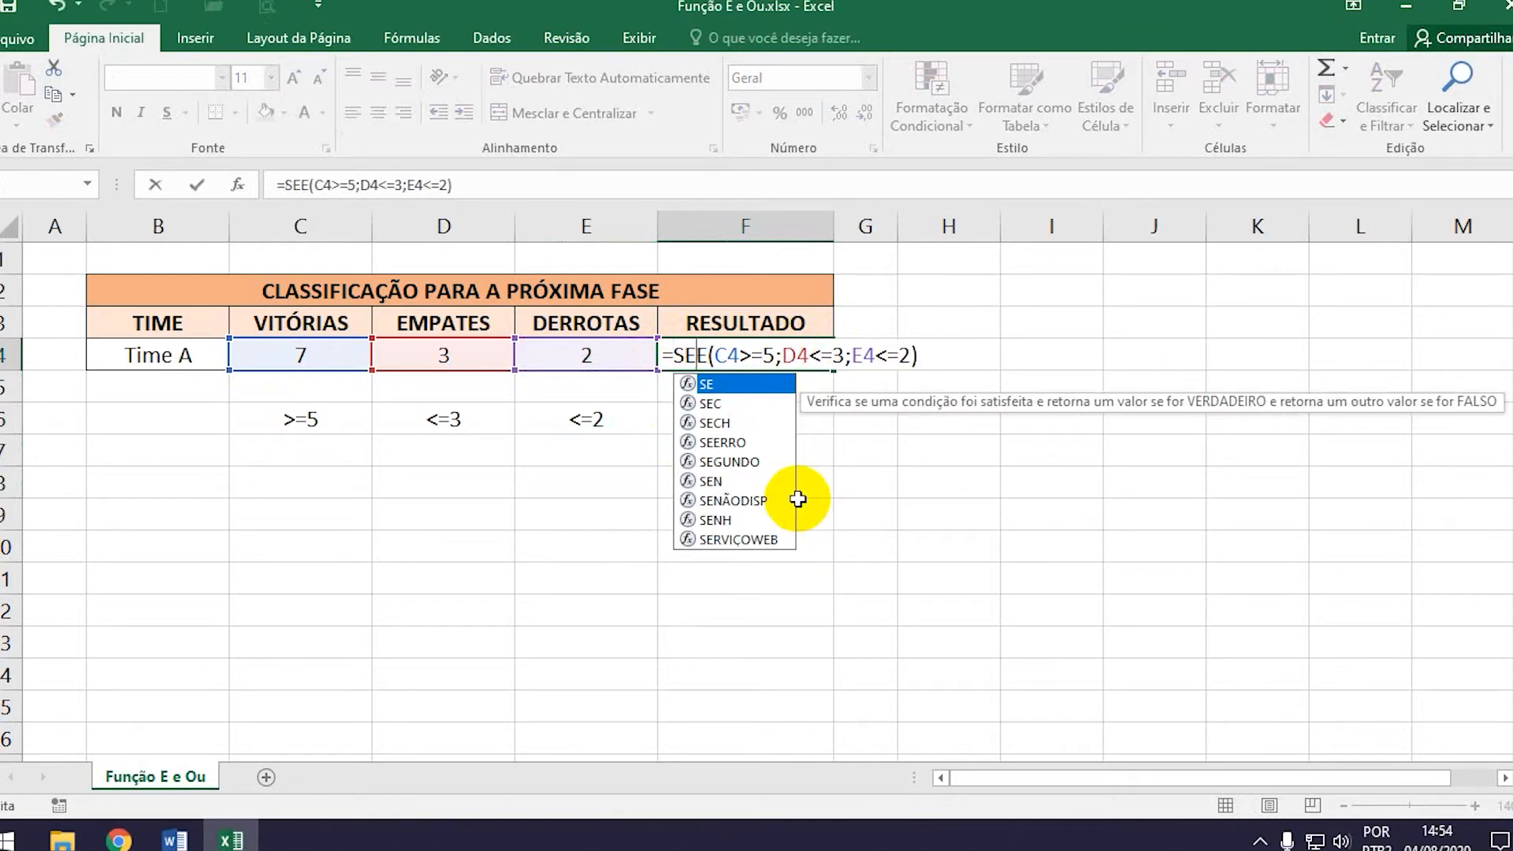
type("(")
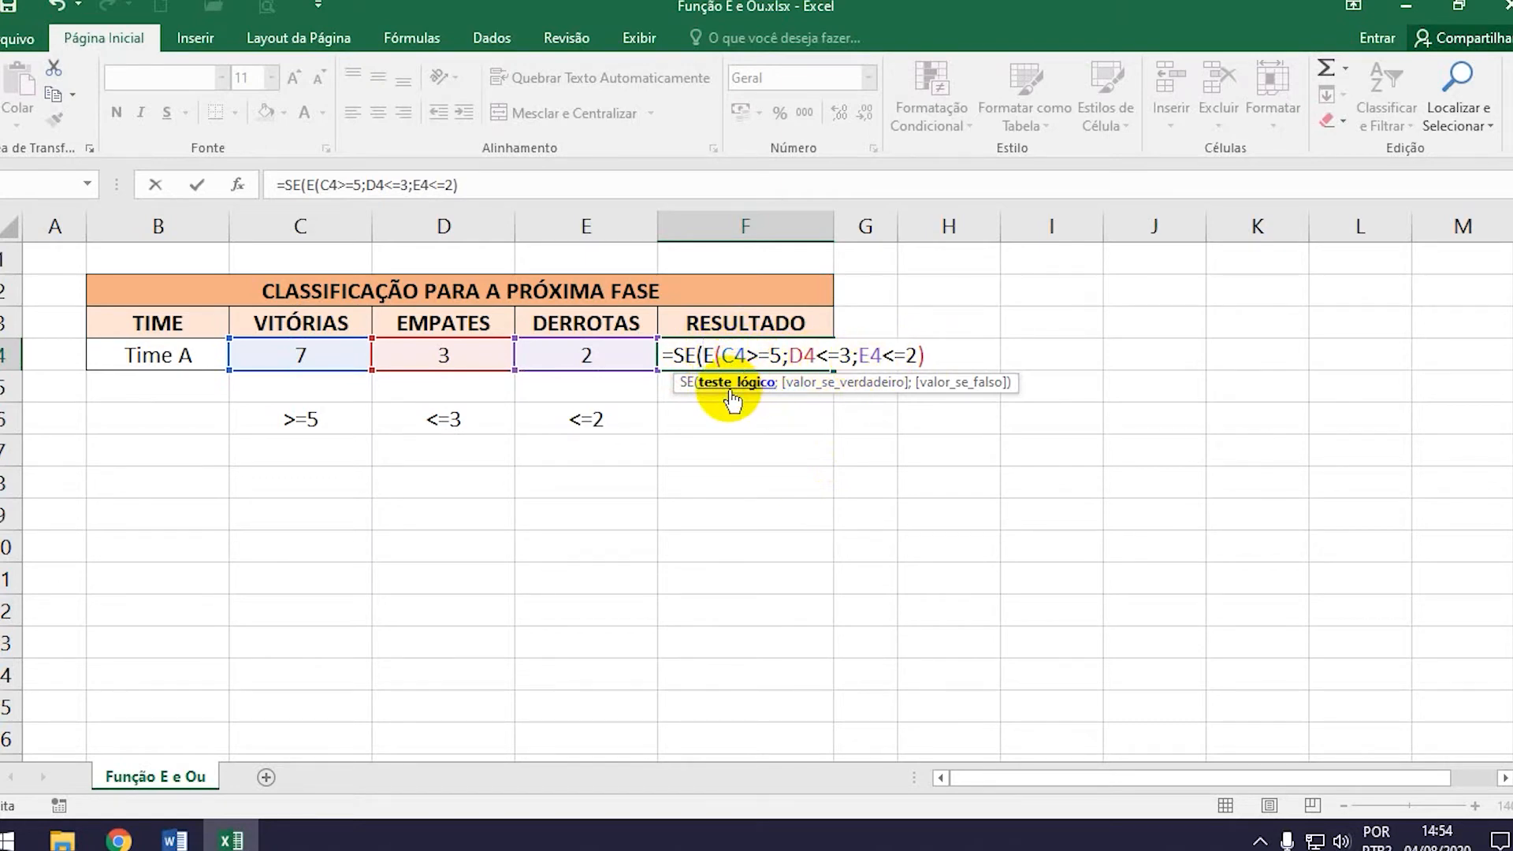
left_click(935, 352)
type(";")
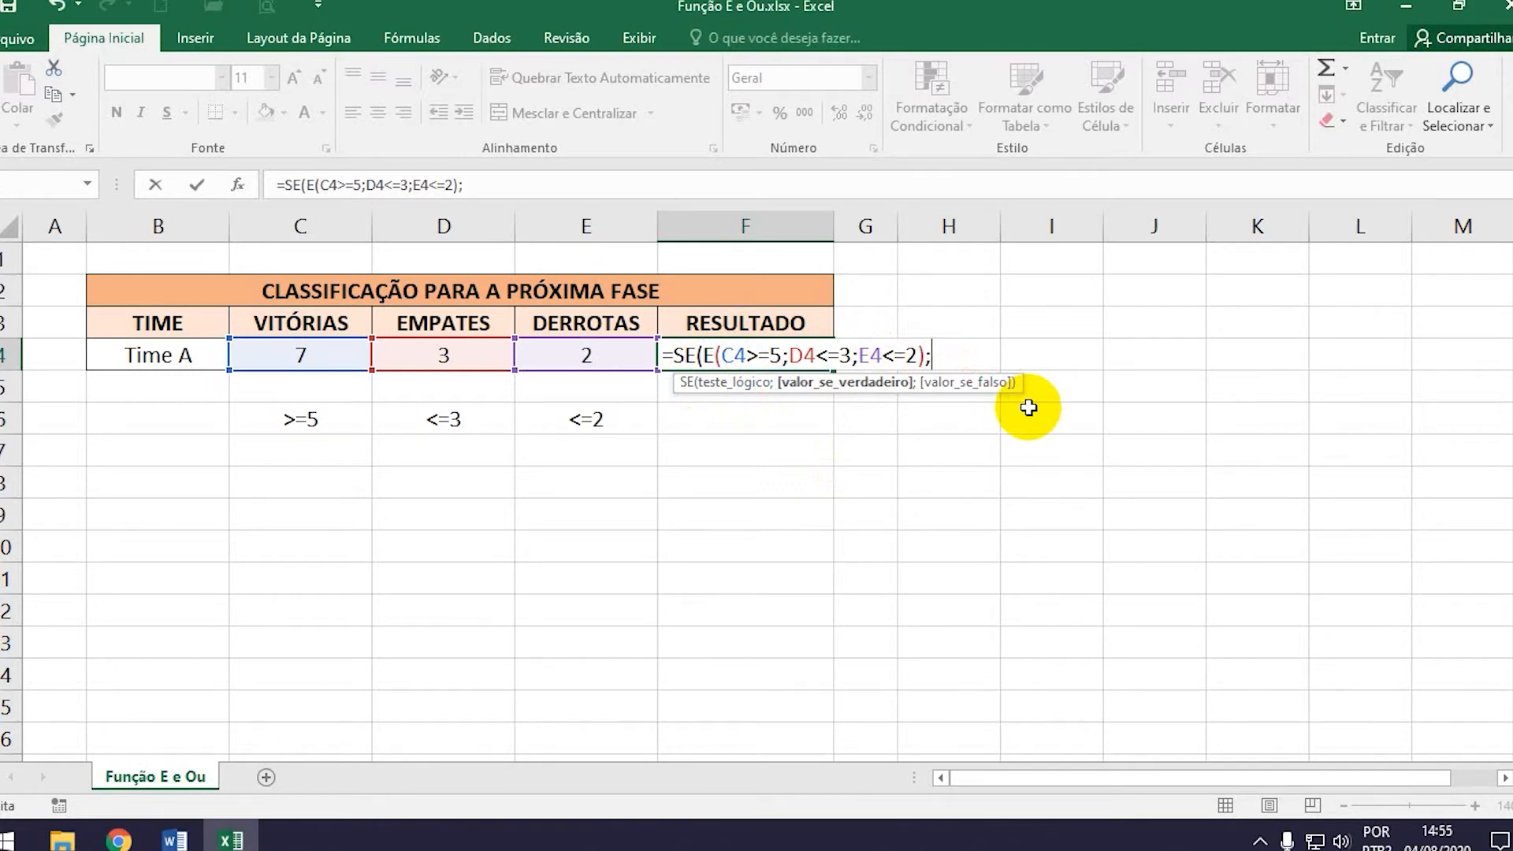
- Add "Classificado" as the SE formula's true value and "desclassificado" as its false value, and close the function
type("\"Classificado\"")
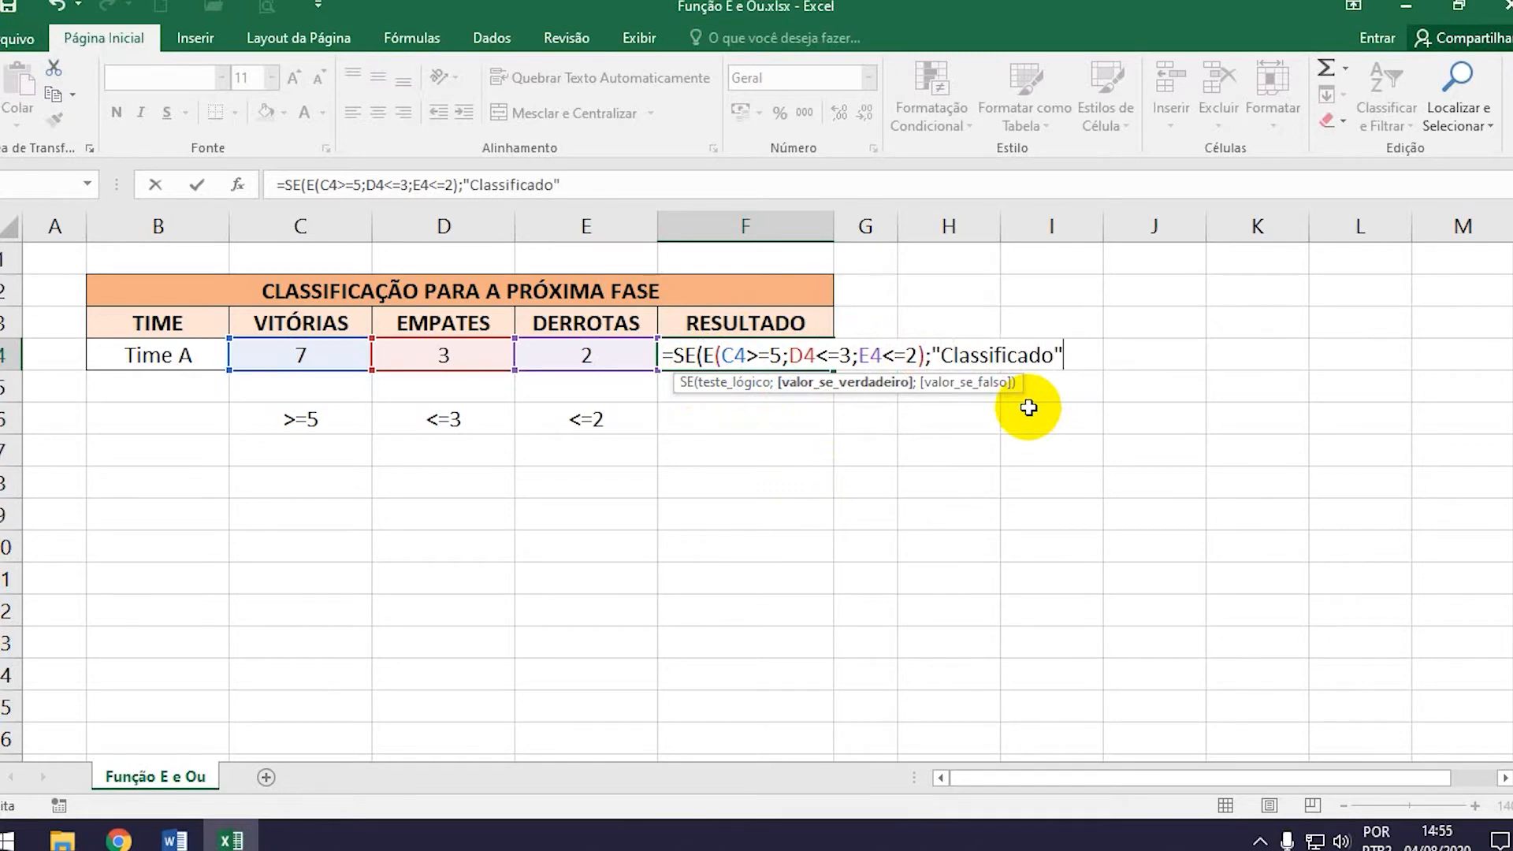
type(";")
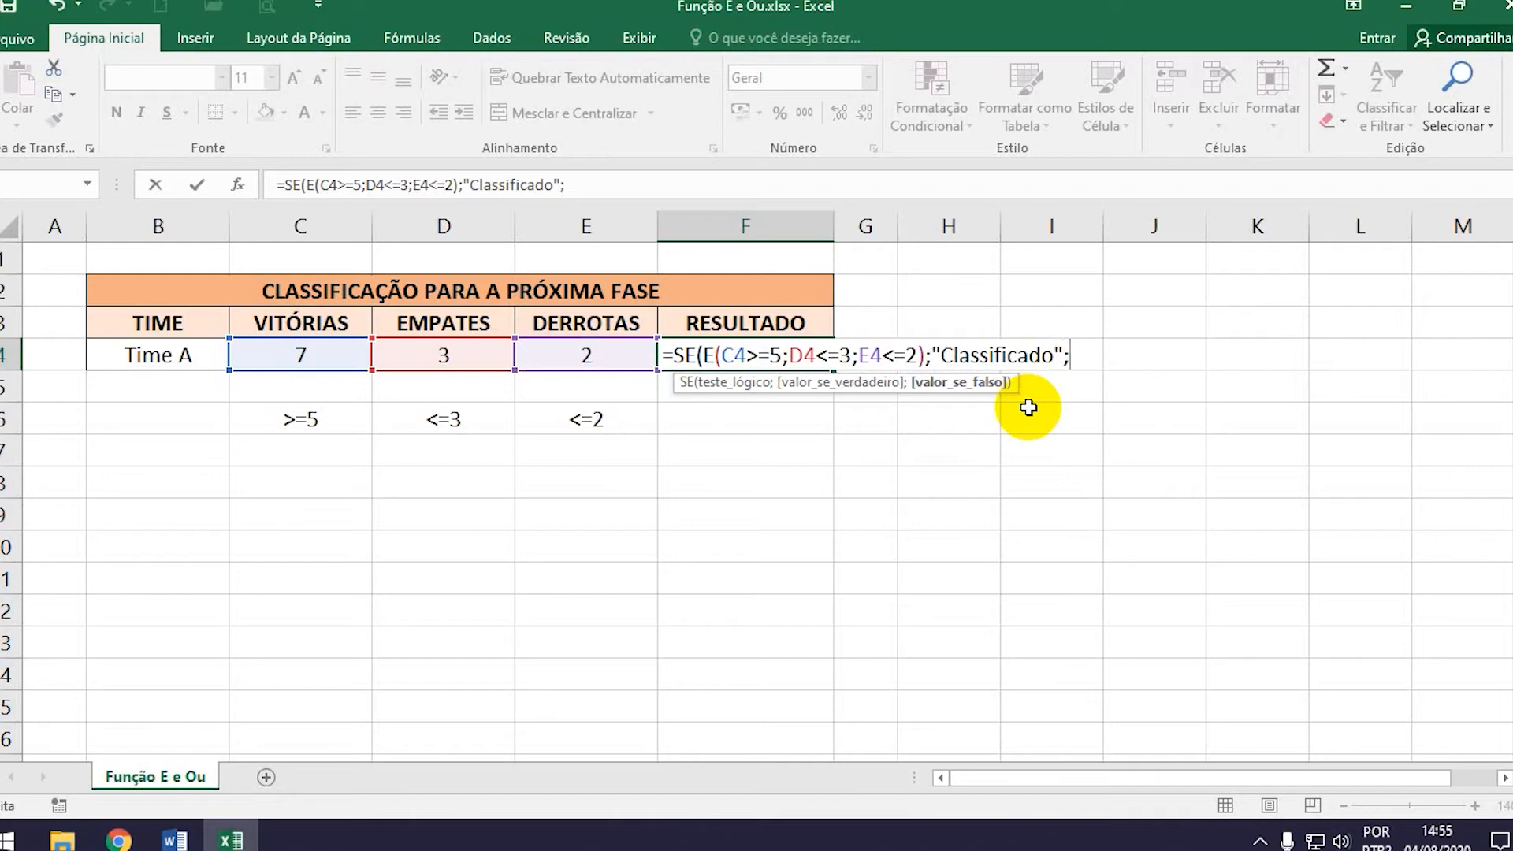
type("\"descla")
key("BackSpace")
key("BackSpace")
key("BackSpace")
key("BackSpace")
key("BackSpace")
key("BackSpace")
type("descla")
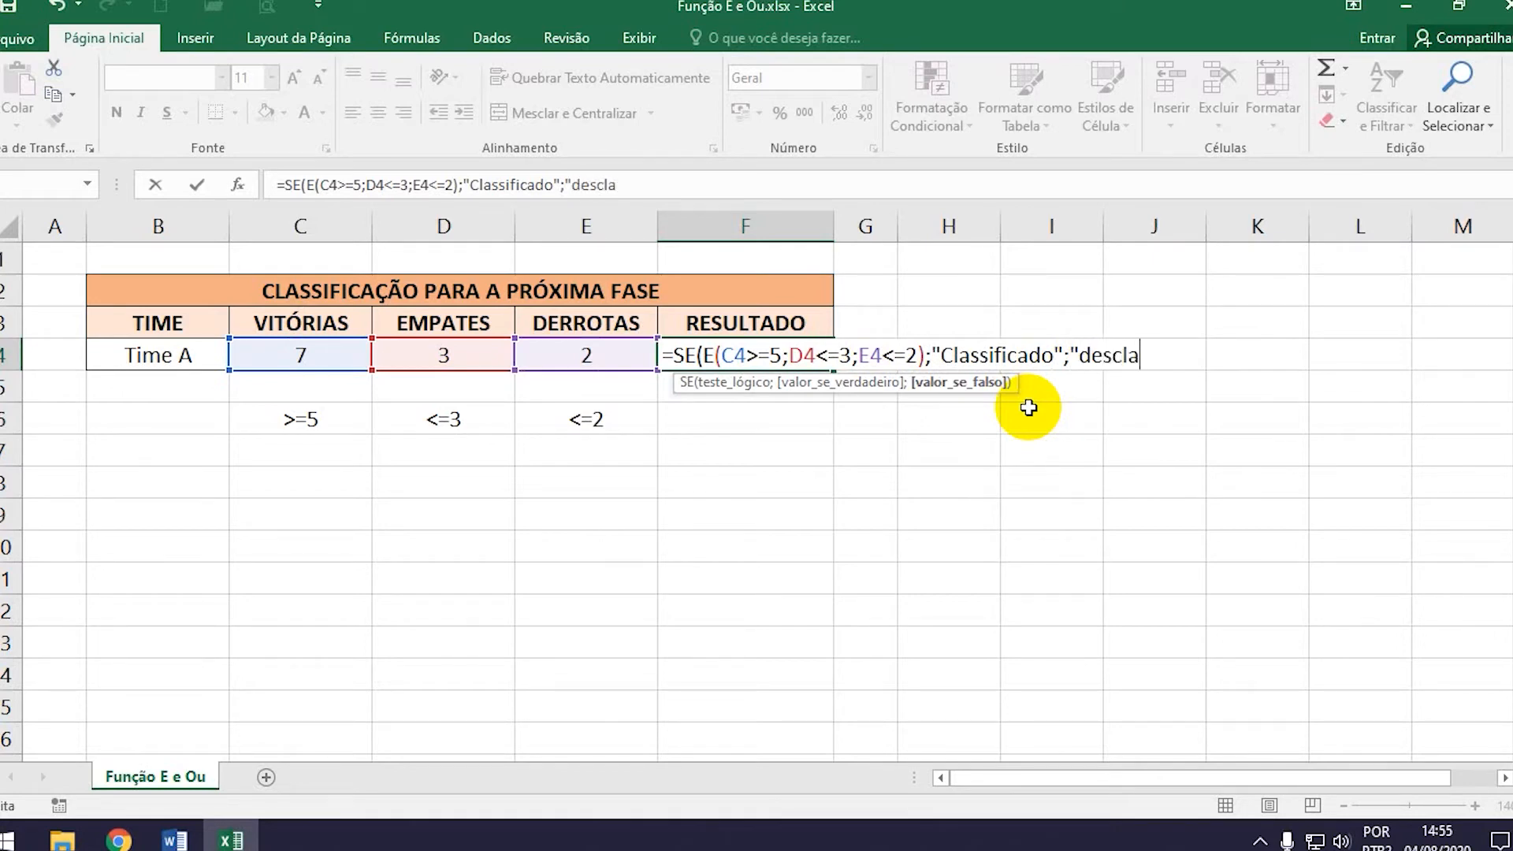
type("ssificado")
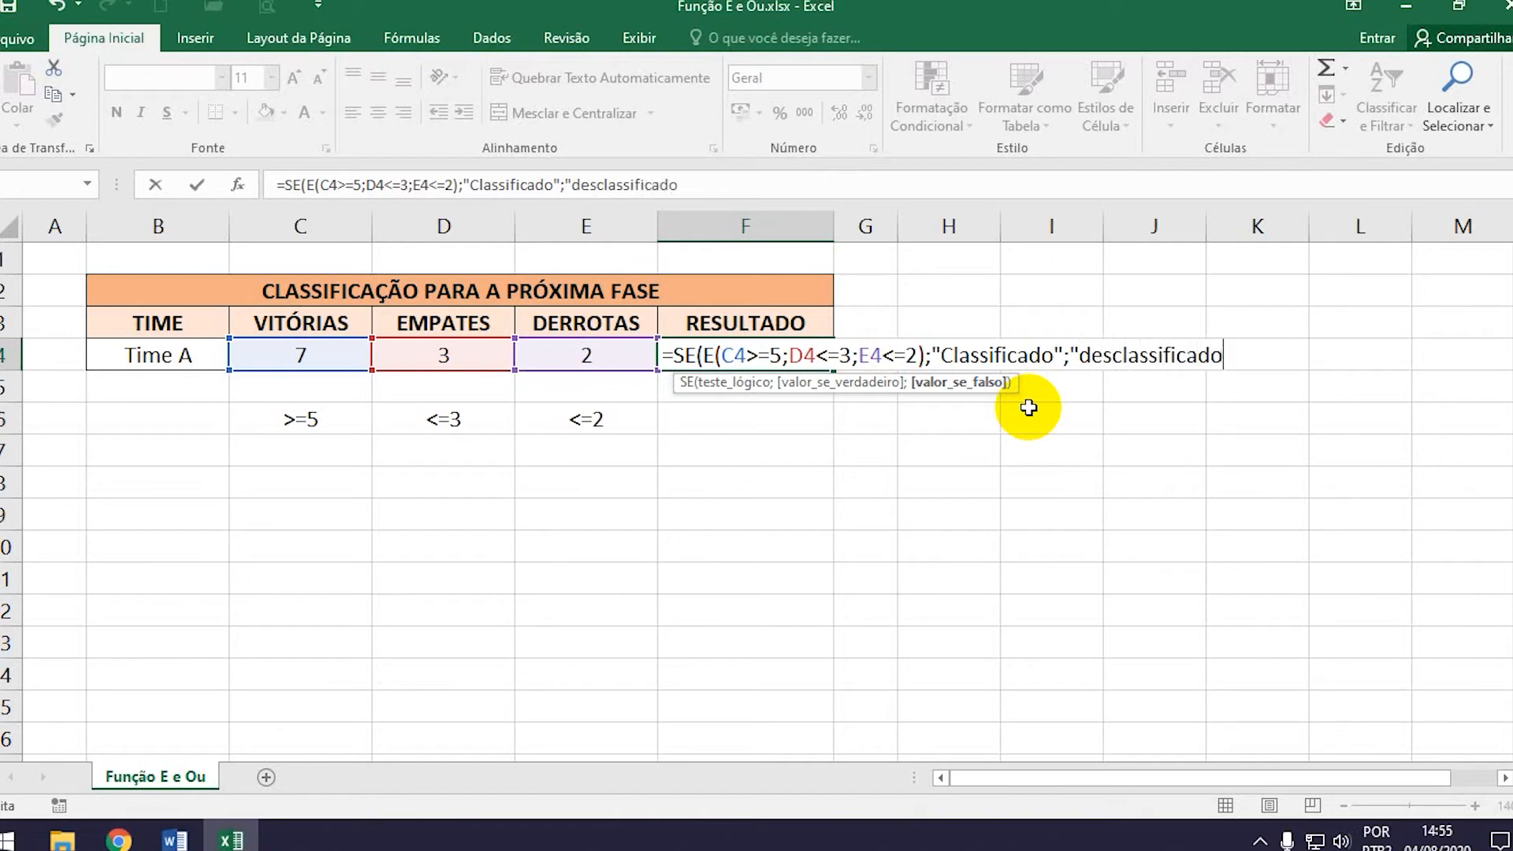
type("\")")
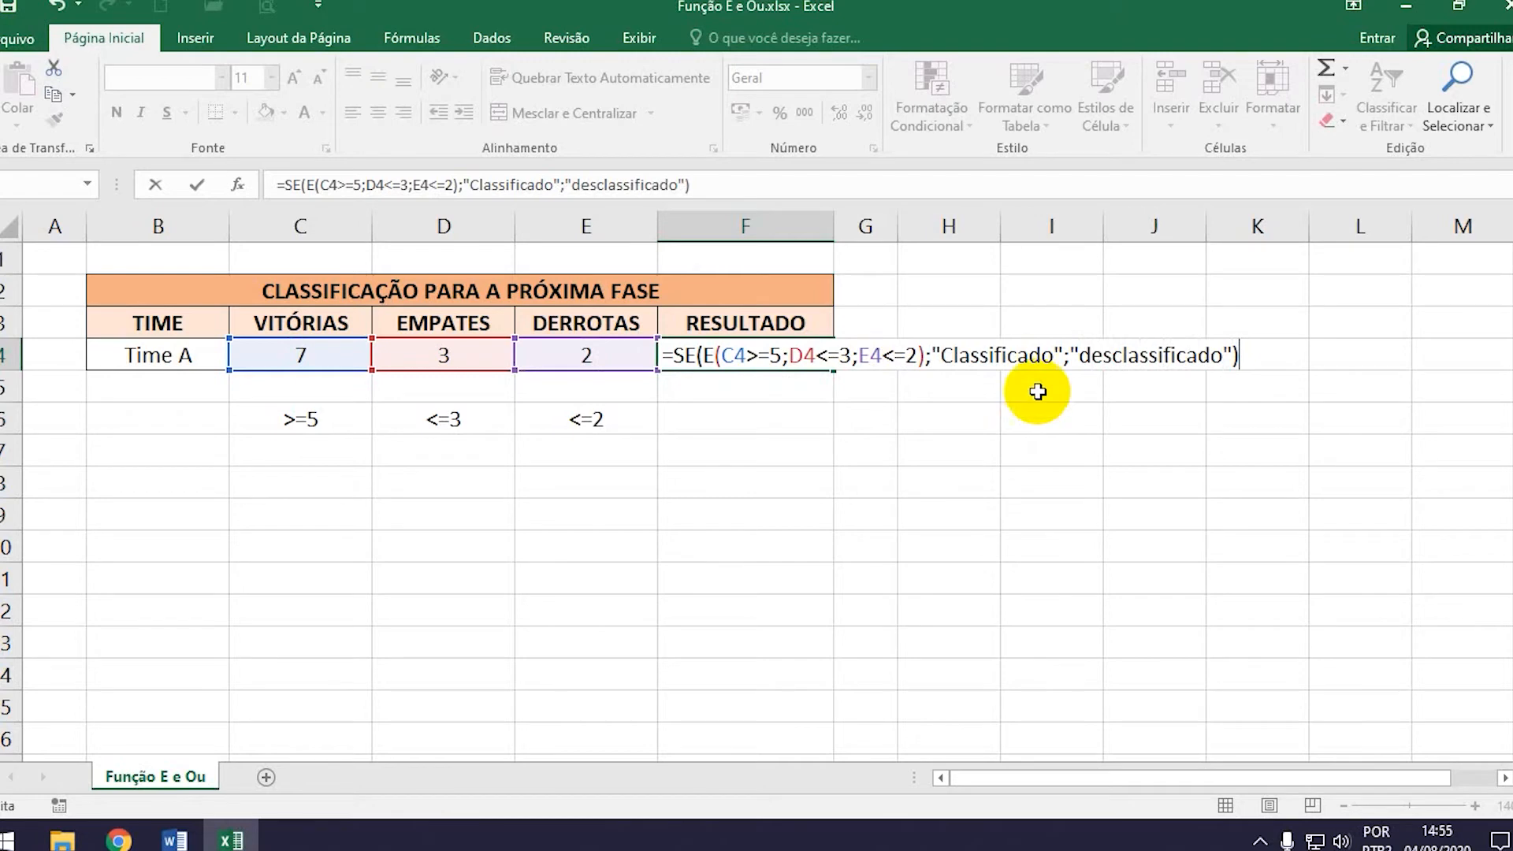
- Capitalize the false value as "Desclassificado" and commit the SE formula in the RESULTADO cell
left_click(1077, 358)
key("Right")
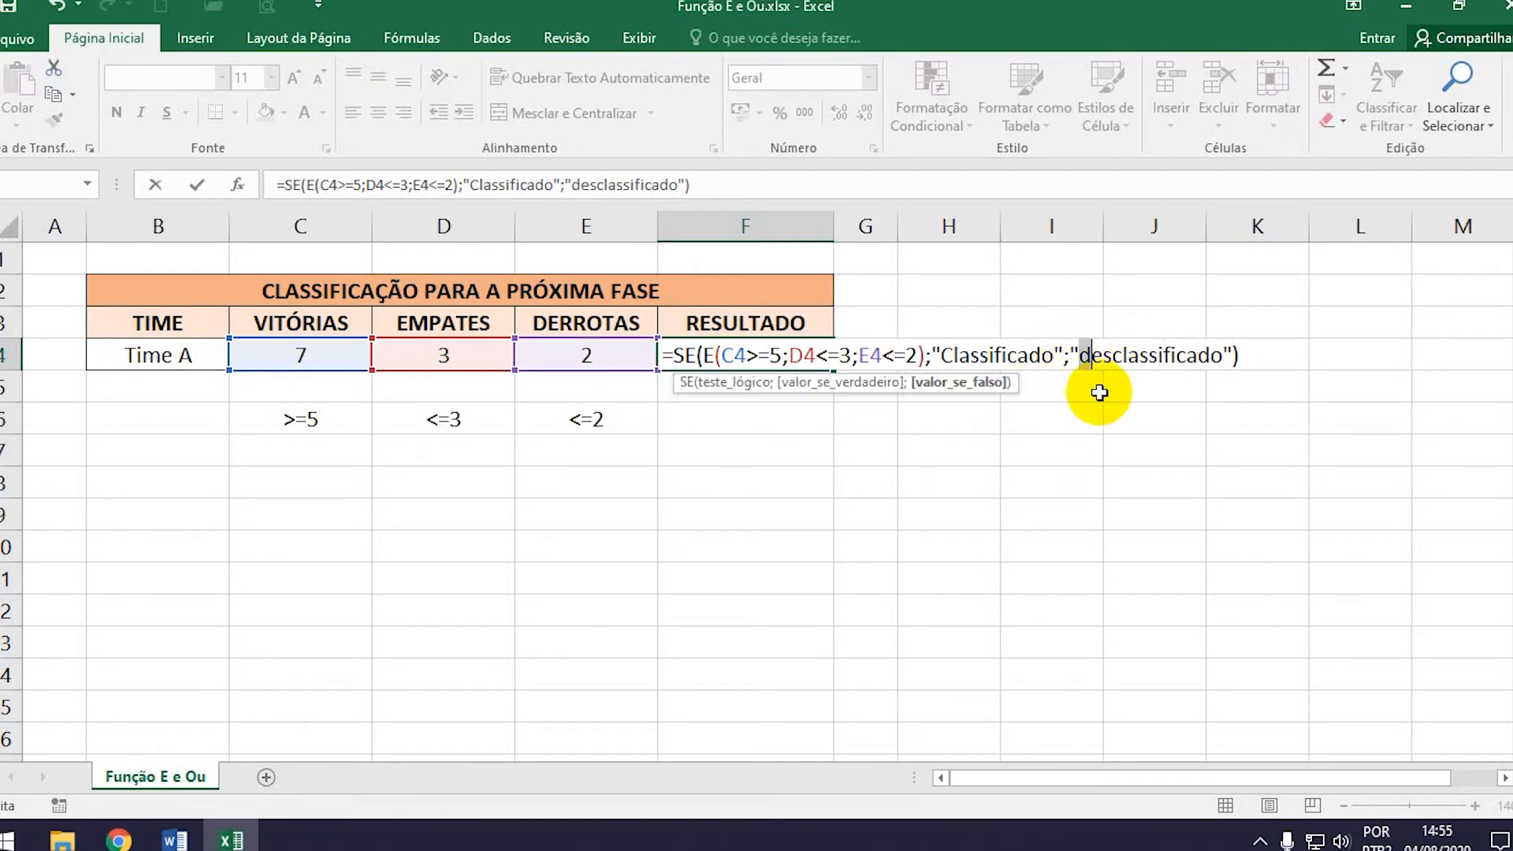
key("Delete")
type("D")
key("Right")
key("Right")
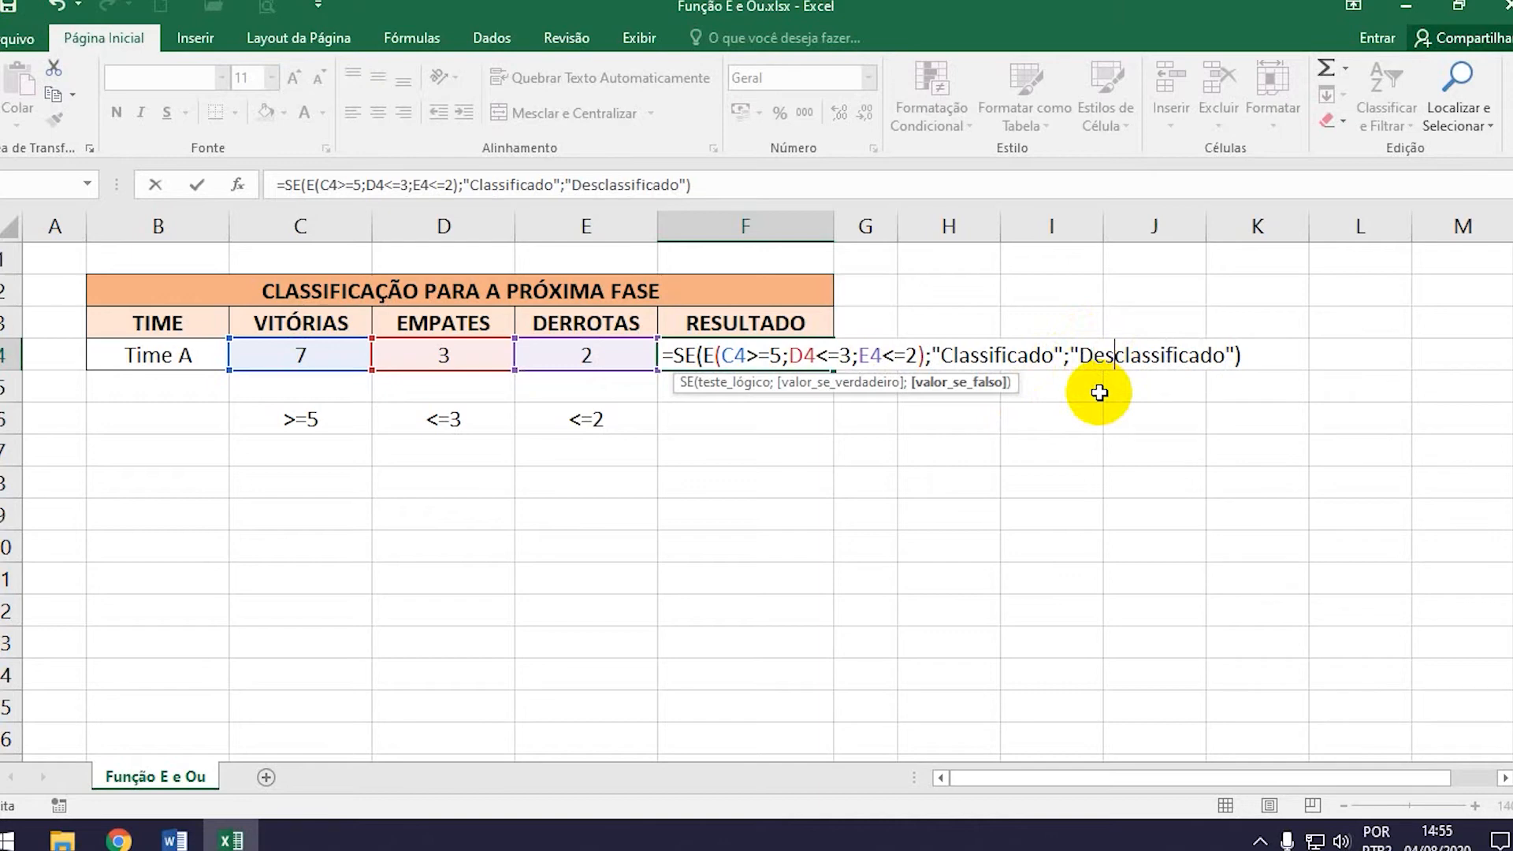
key("Right")
key("Left")
key("Left")
key("Left")
key("Right")
key("Right")
key("Right")
key("Right")
key("Right")
key("Right")
key("Right")
key("Right")
key("Right")
key("Right")
key("Right")
key("Right")
key("Right")
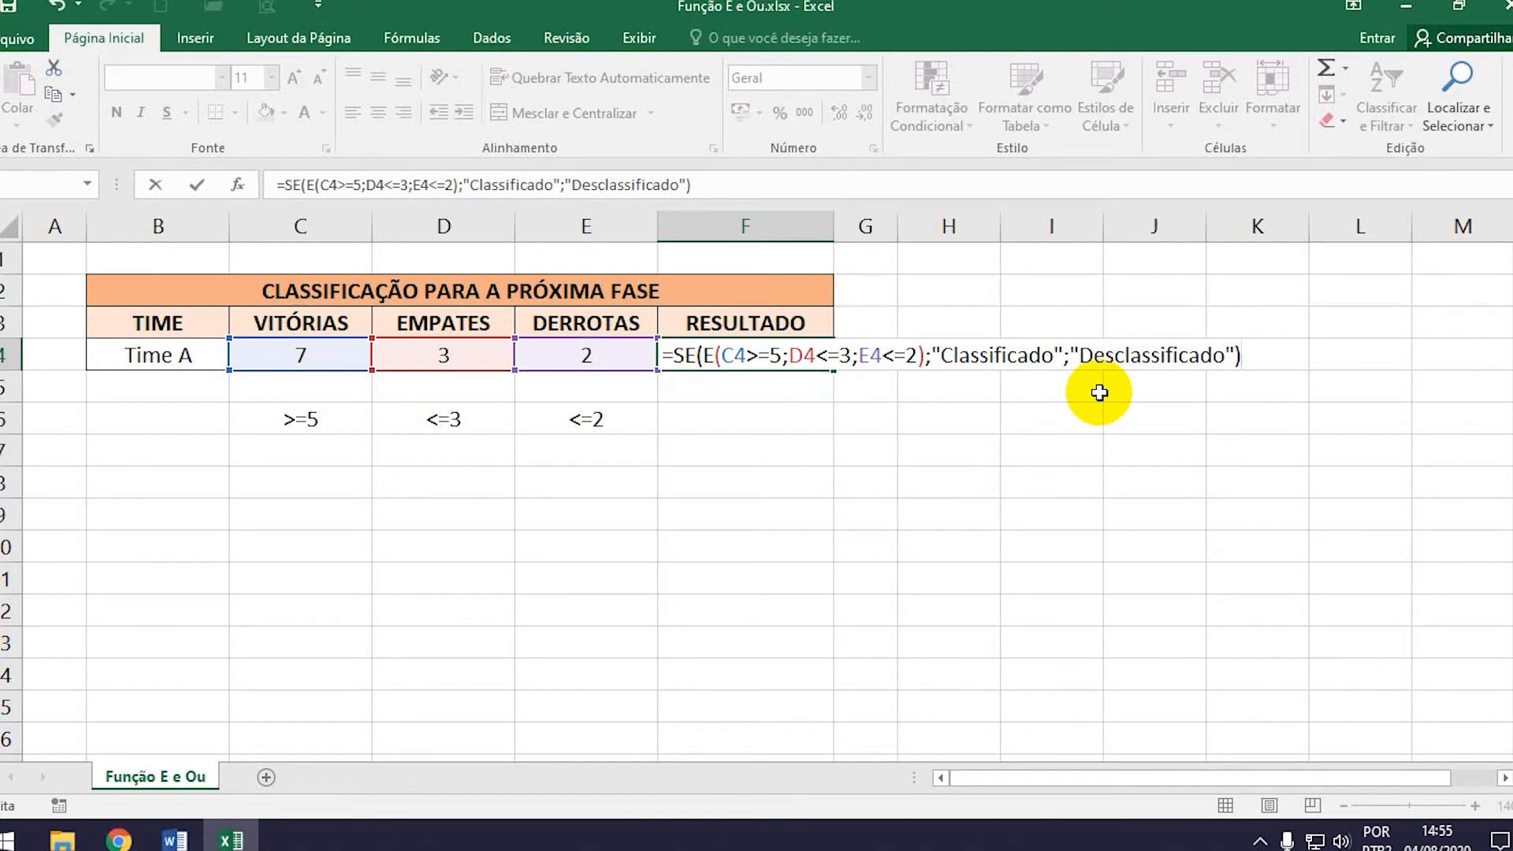
key("Return")
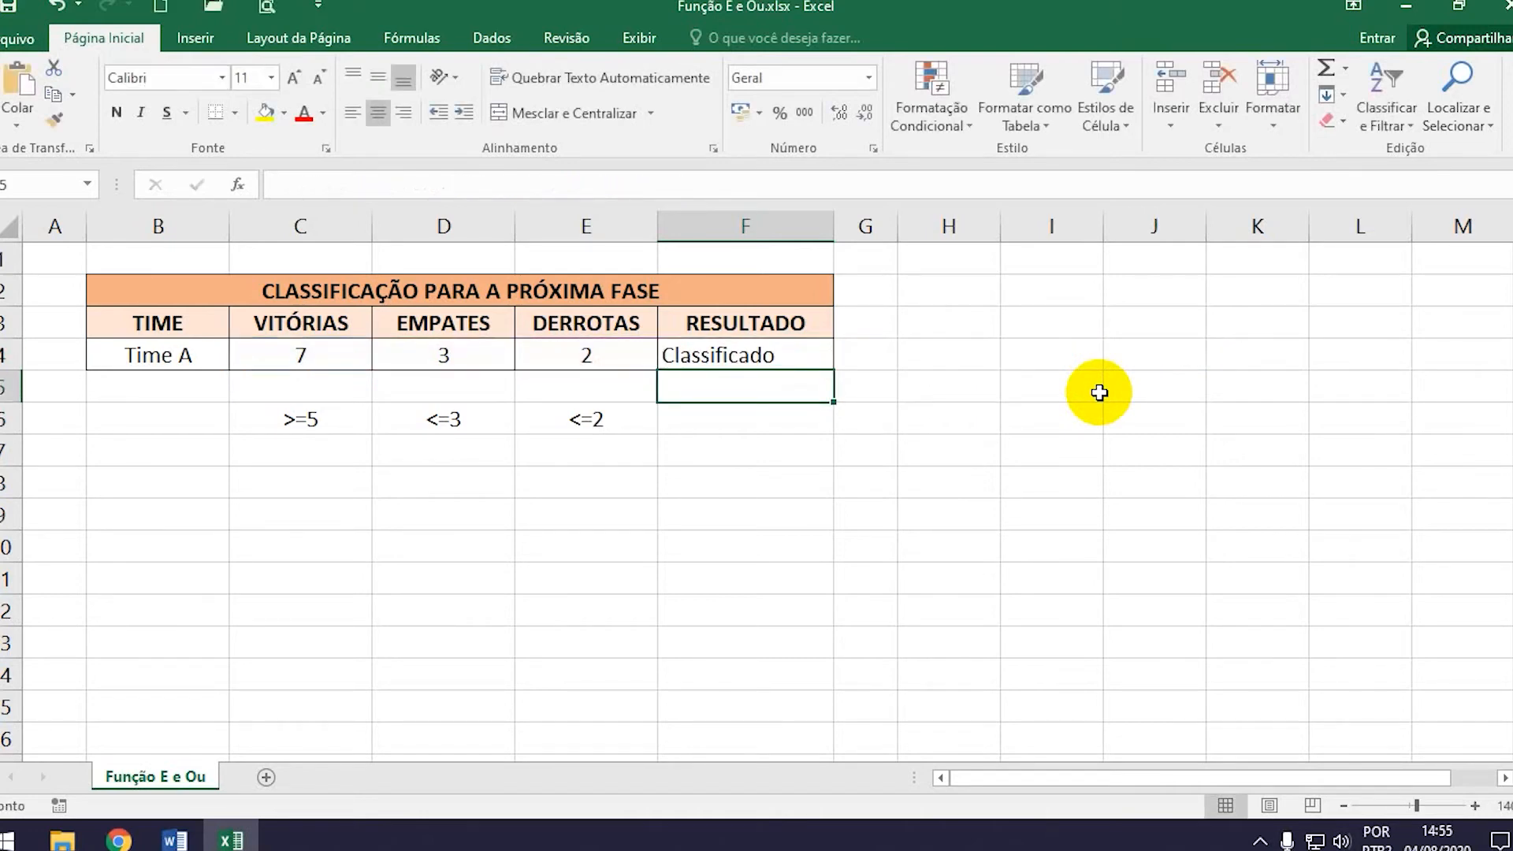
- Center Time A's RESULTADO cell horizontally
left_click(783, 355)
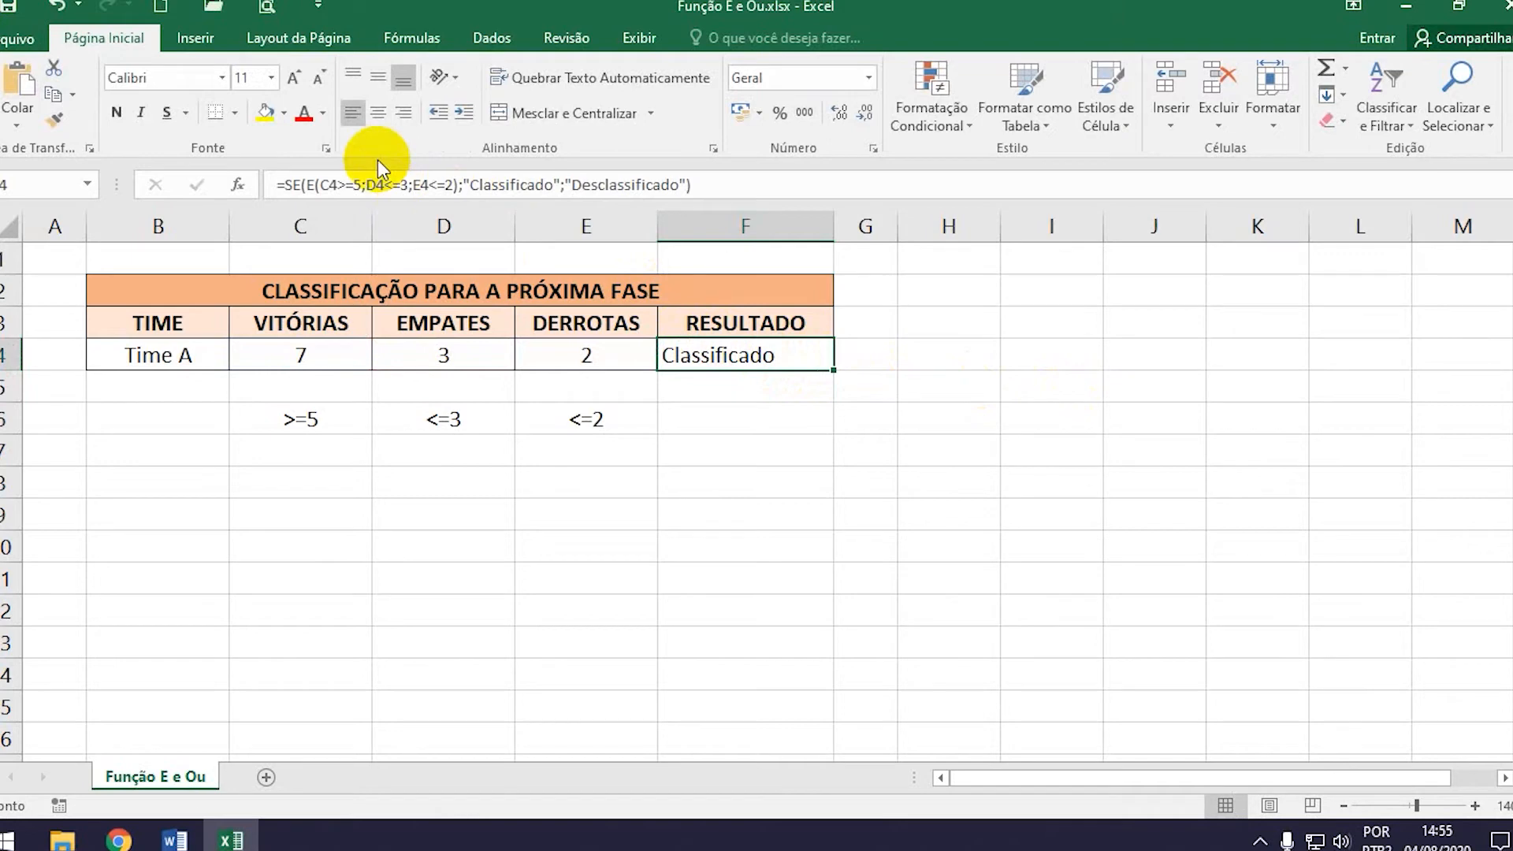
left_click(379, 112)
left_click(685, 450)
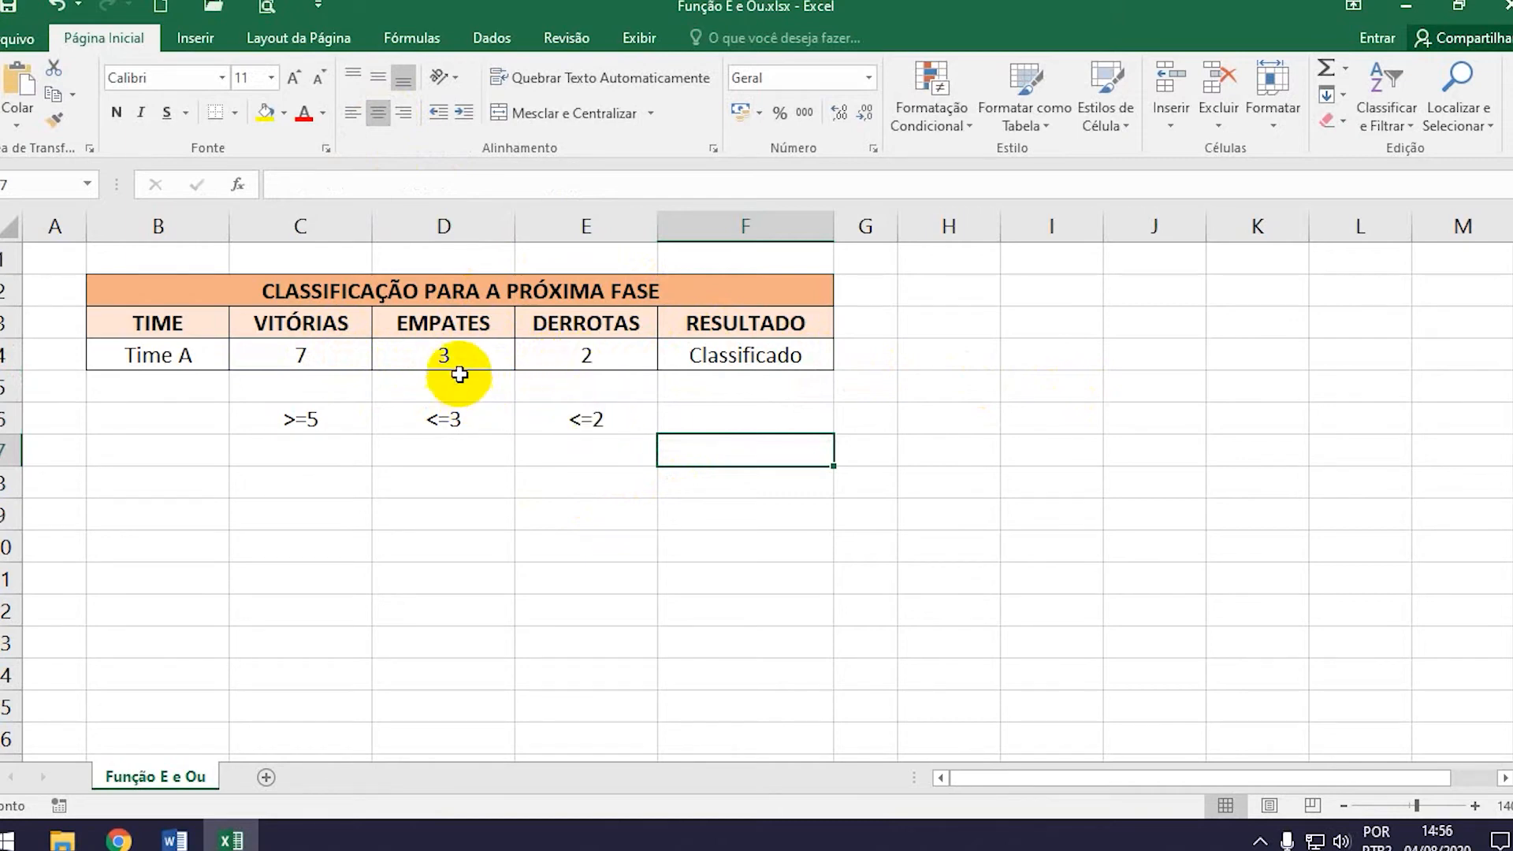
- Test the RESULTADO formula by setting Time A's EMPATES value to 4, and set it back to 3
left_click(483, 358)
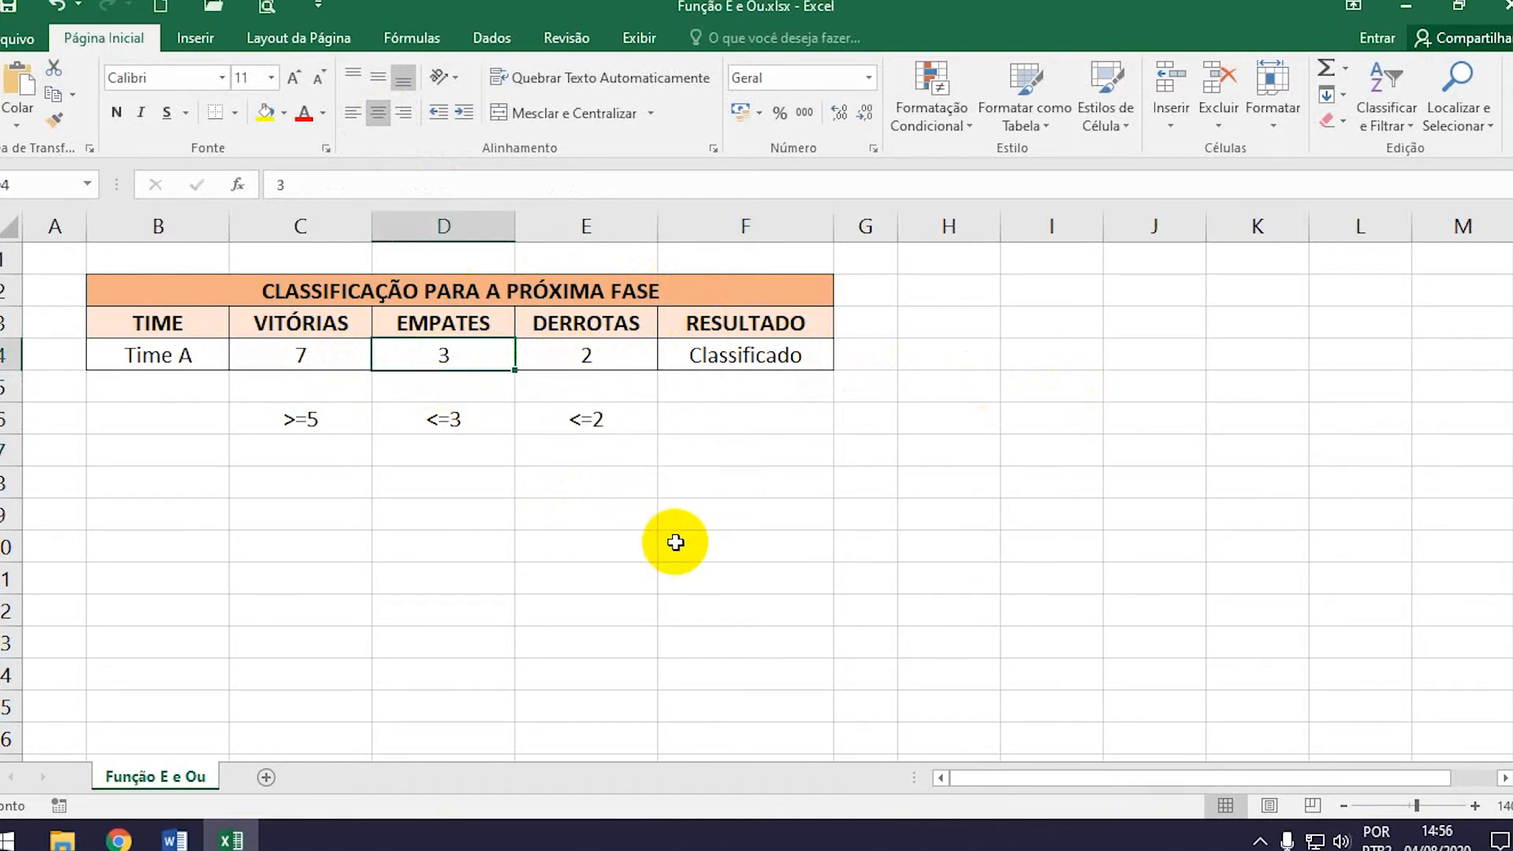
type("4")
key("Return")
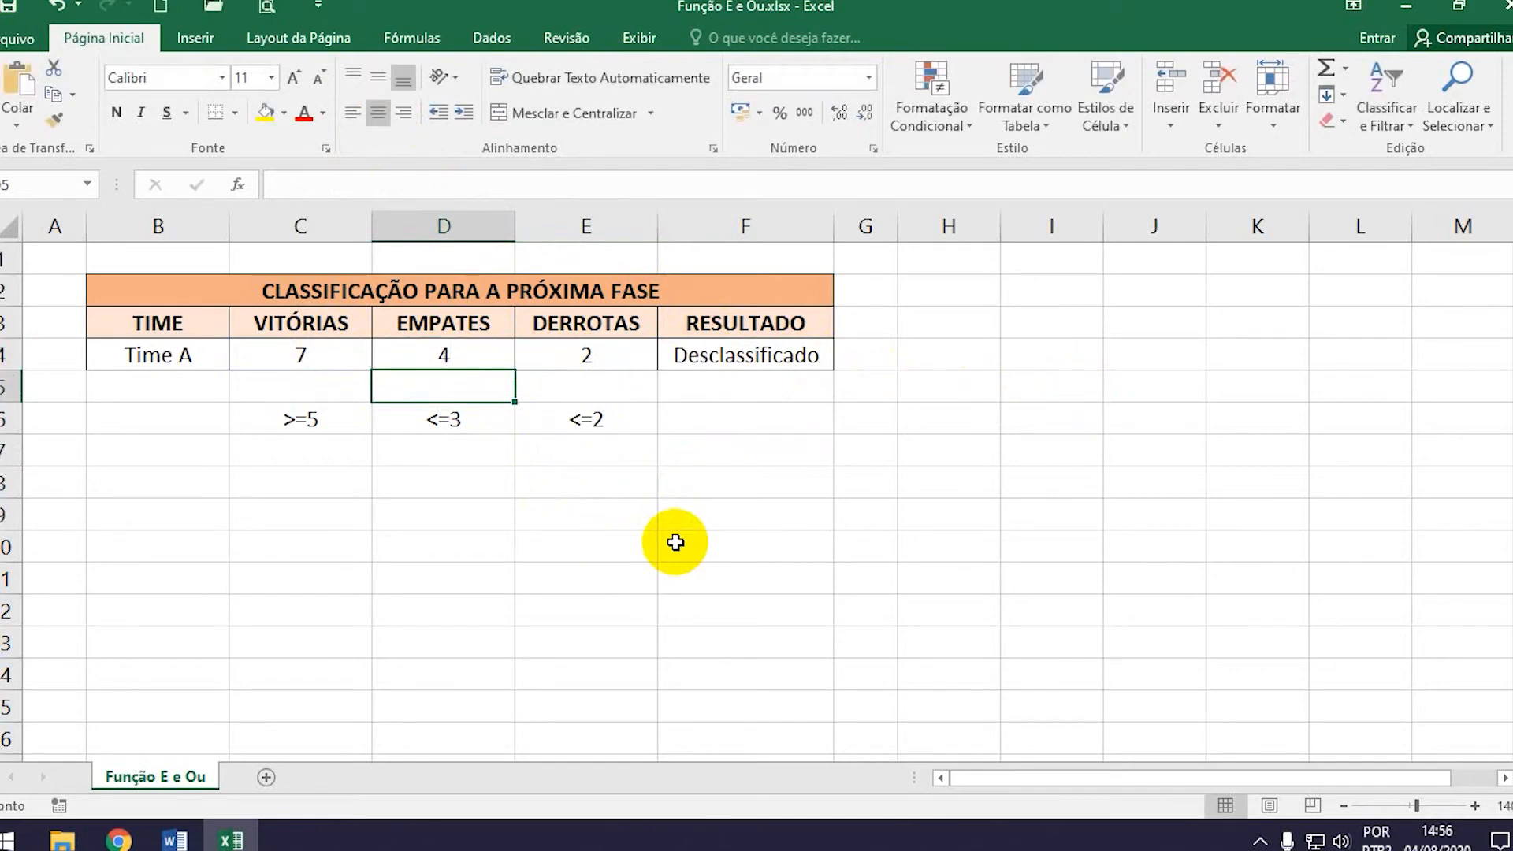
key("Up")
type("3")
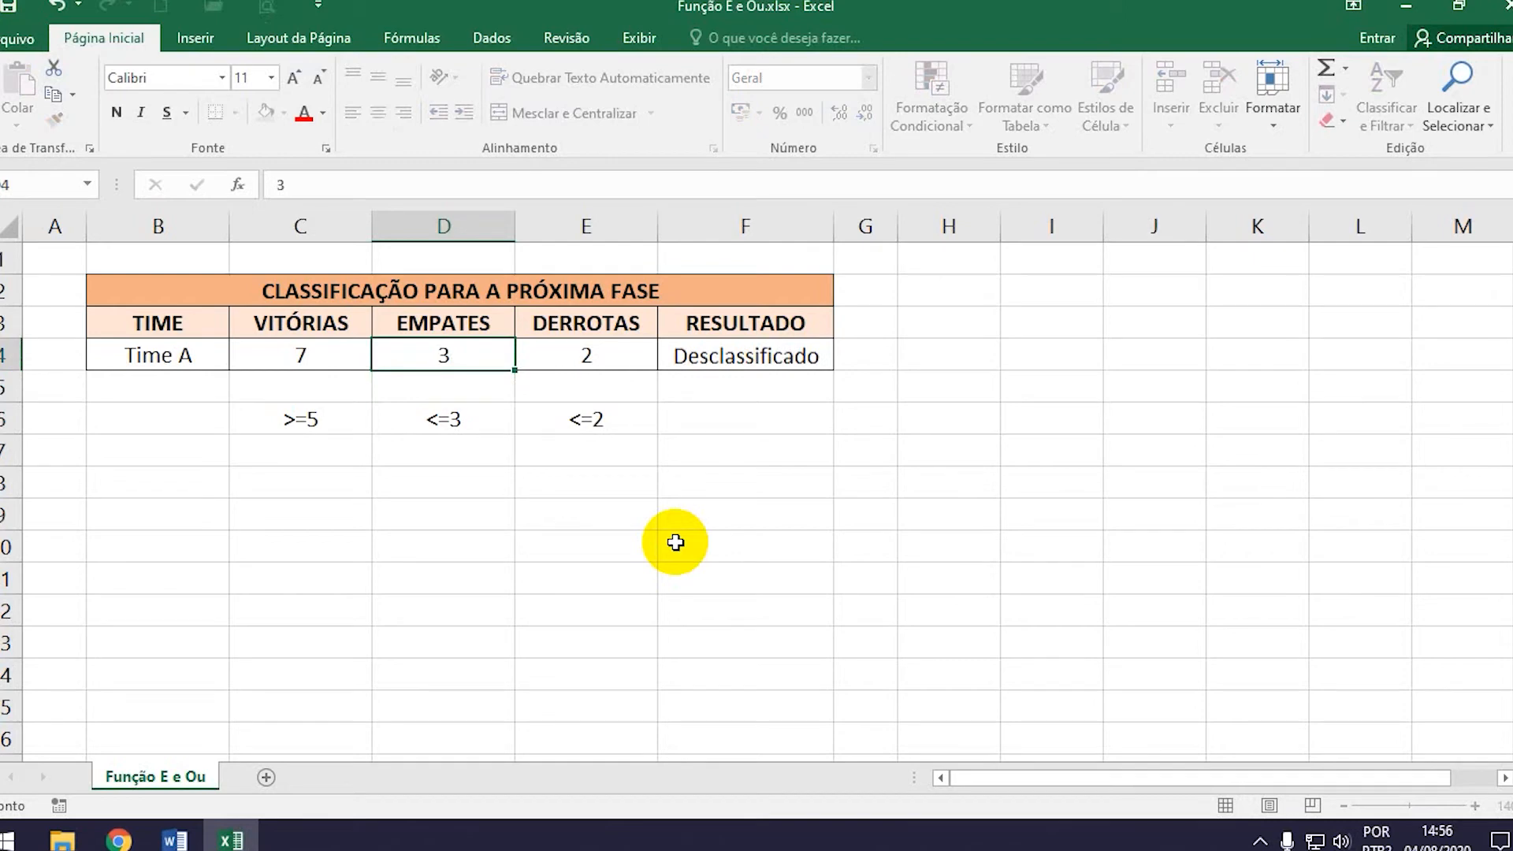
key("Return")
key("Right")
key("Up")
key("Left")
key("Left")
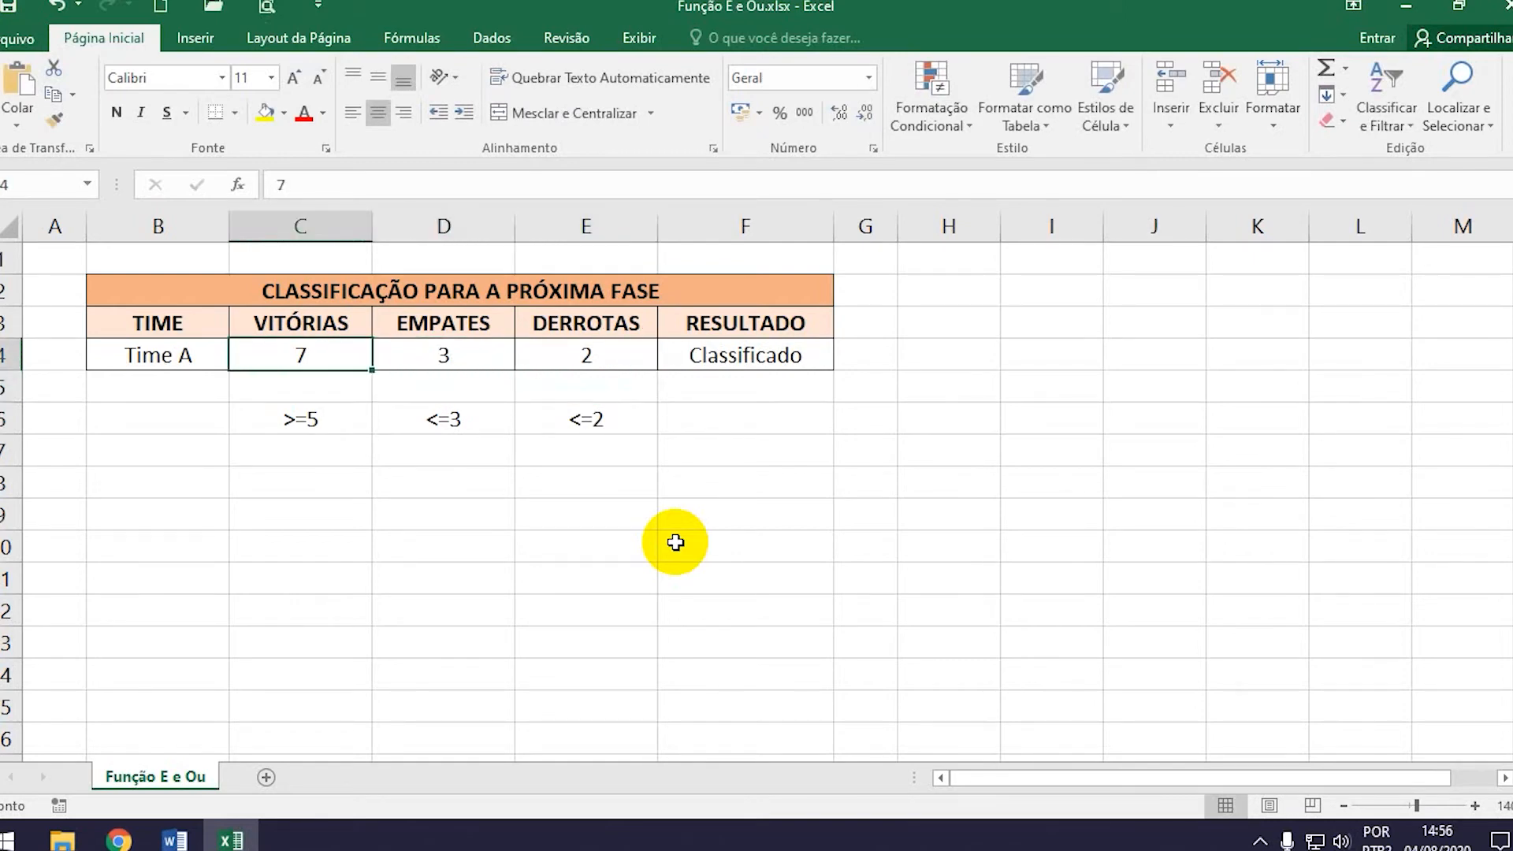
key("Right")
key("Right")
key("Right")
key("Right")
key("Left")
key("Left")
key("Left")
key("Left")
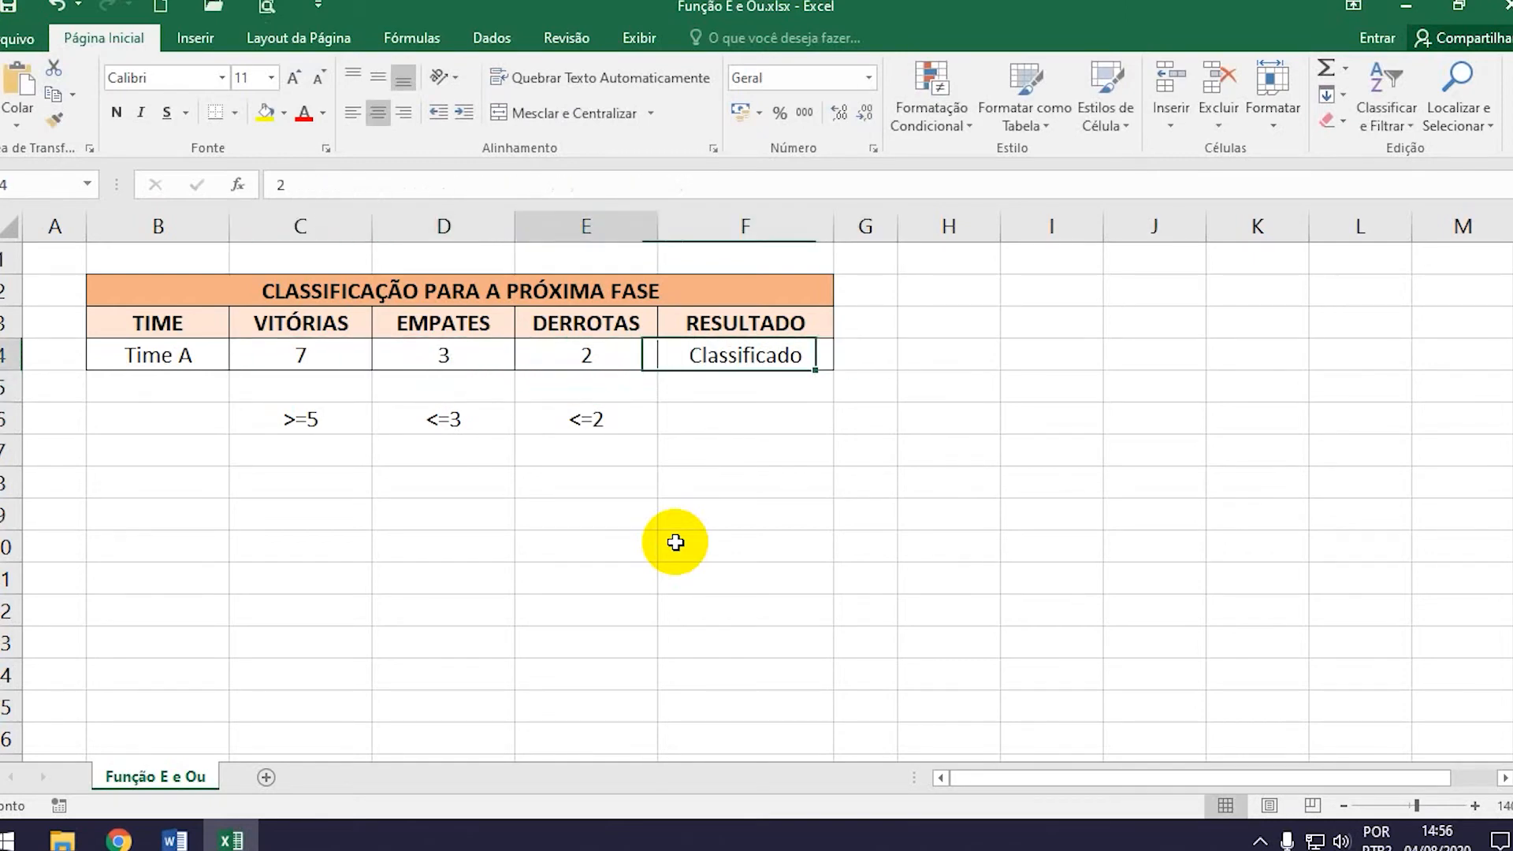
key("Right")
key("Right")
key("Right")
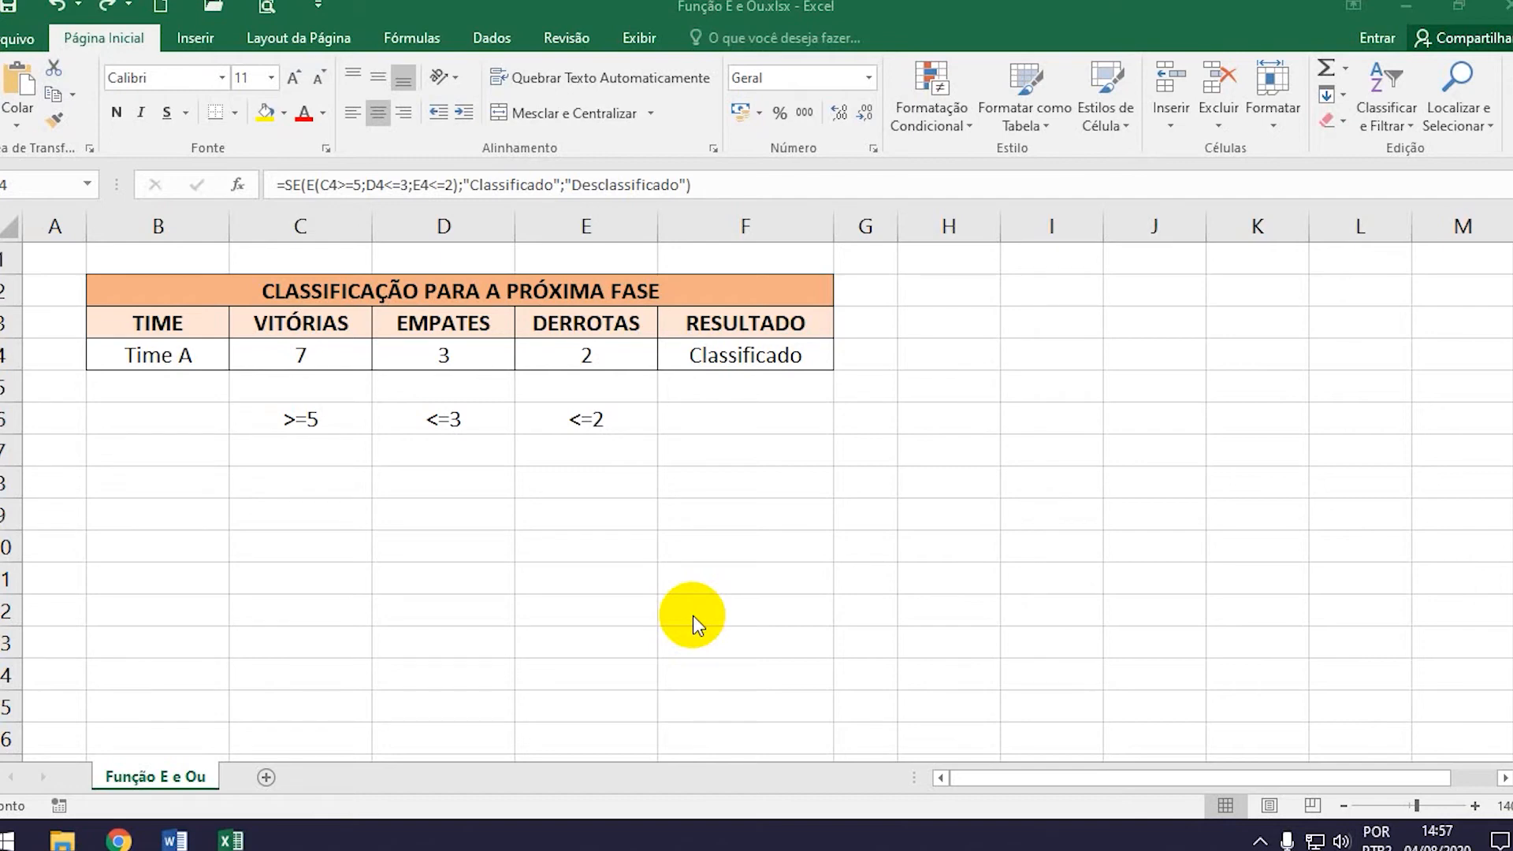
- Clear the formula from Time A's RESULTADO cell
left_click(773, 362)
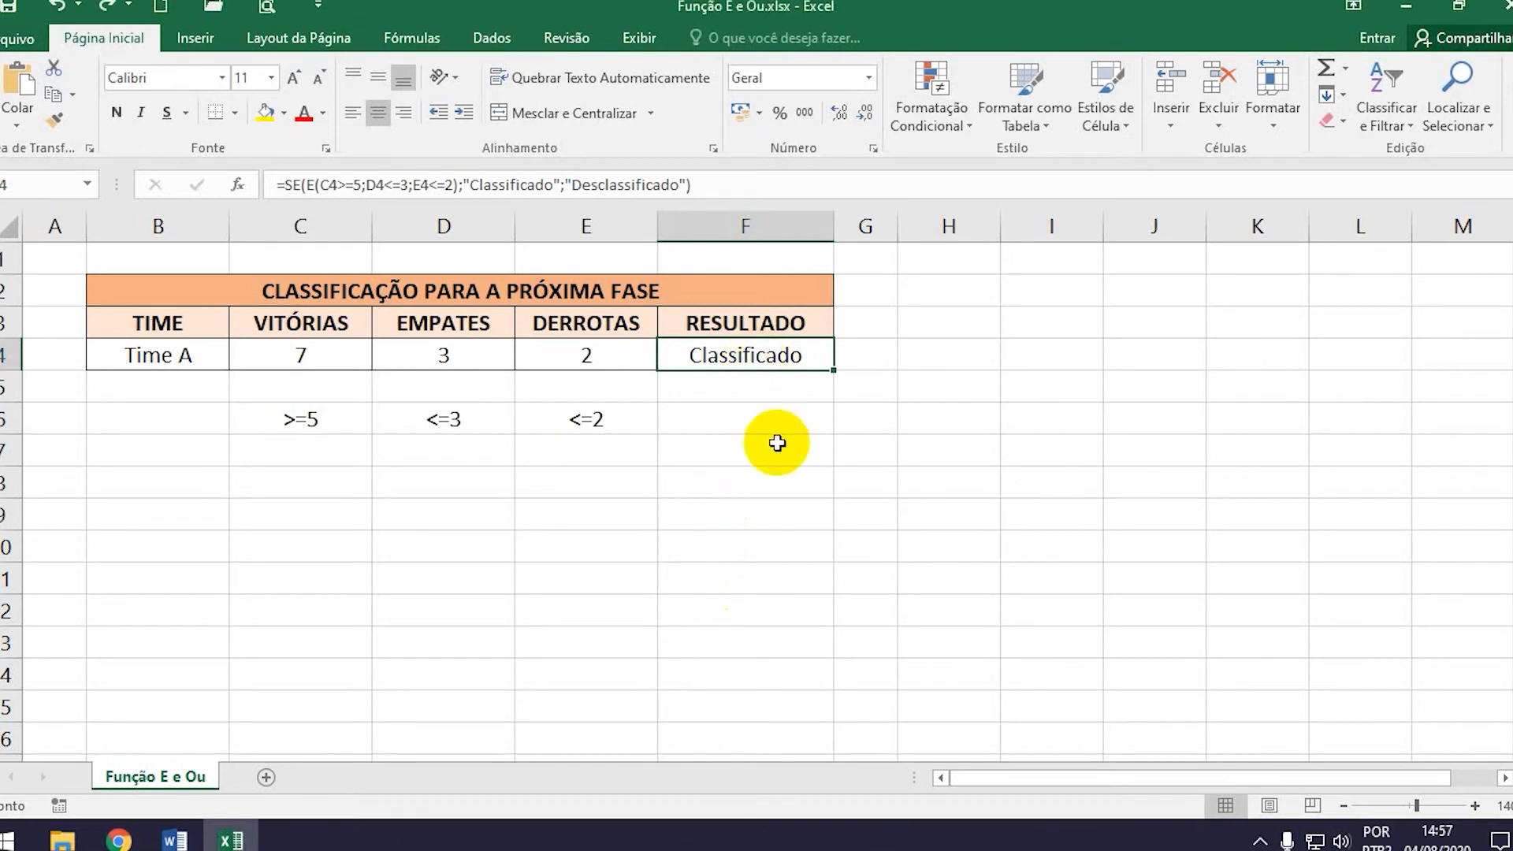
key("Delete")
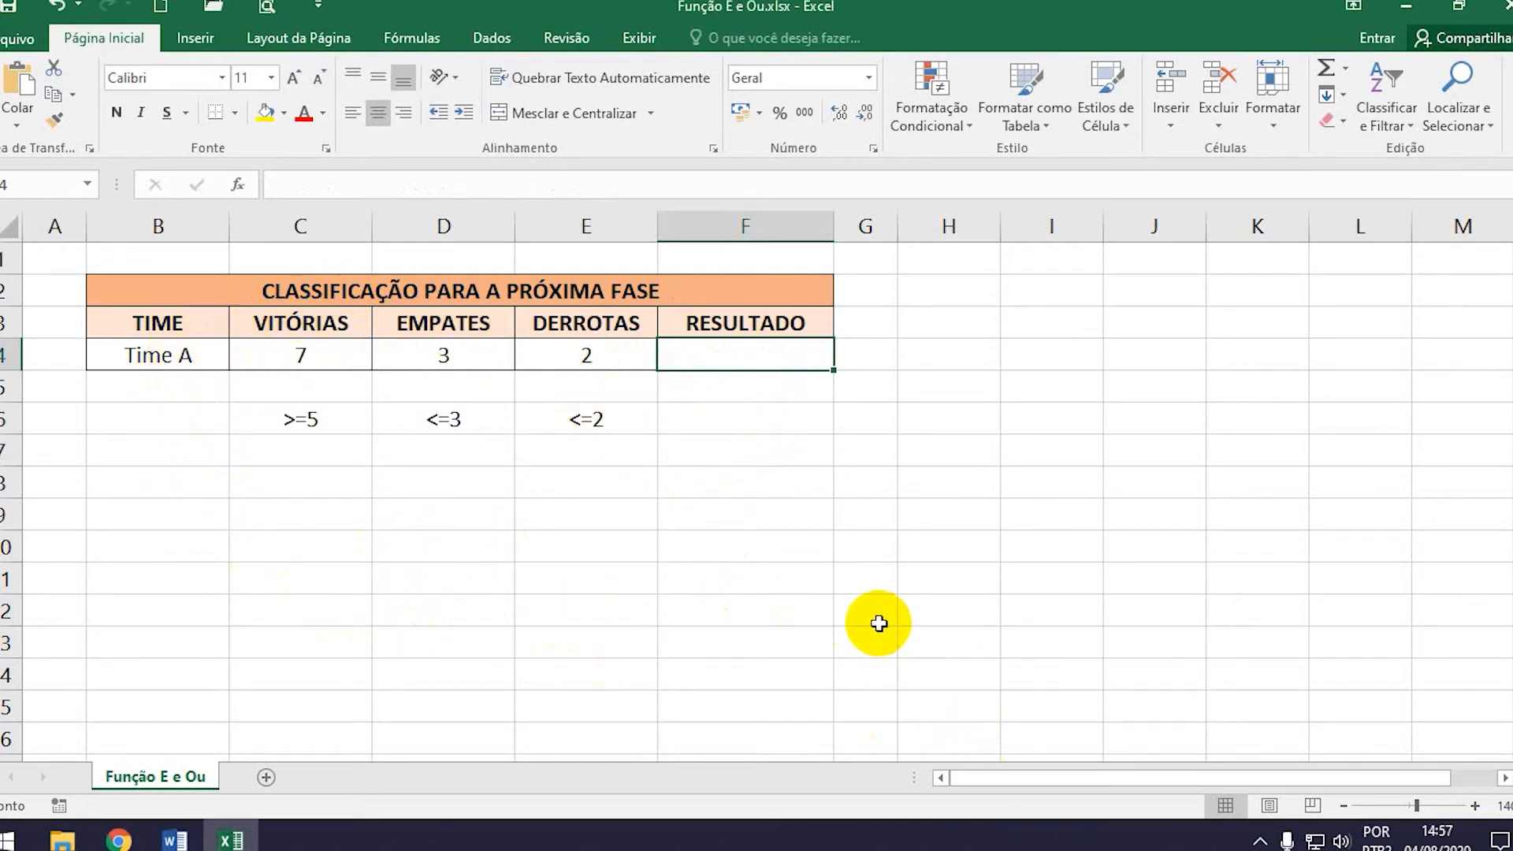
type("=")
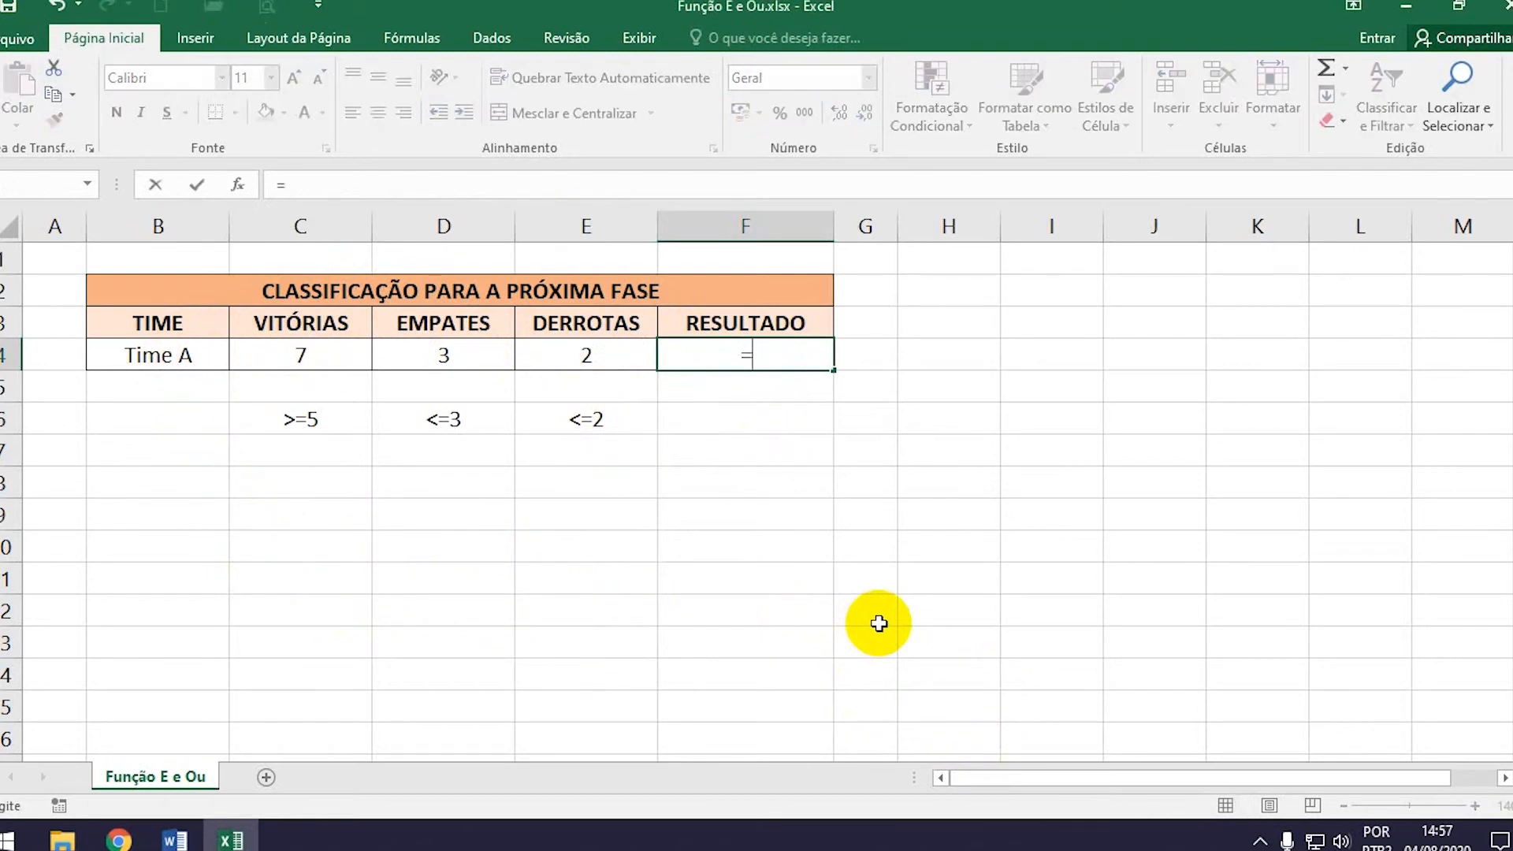
type("ou")
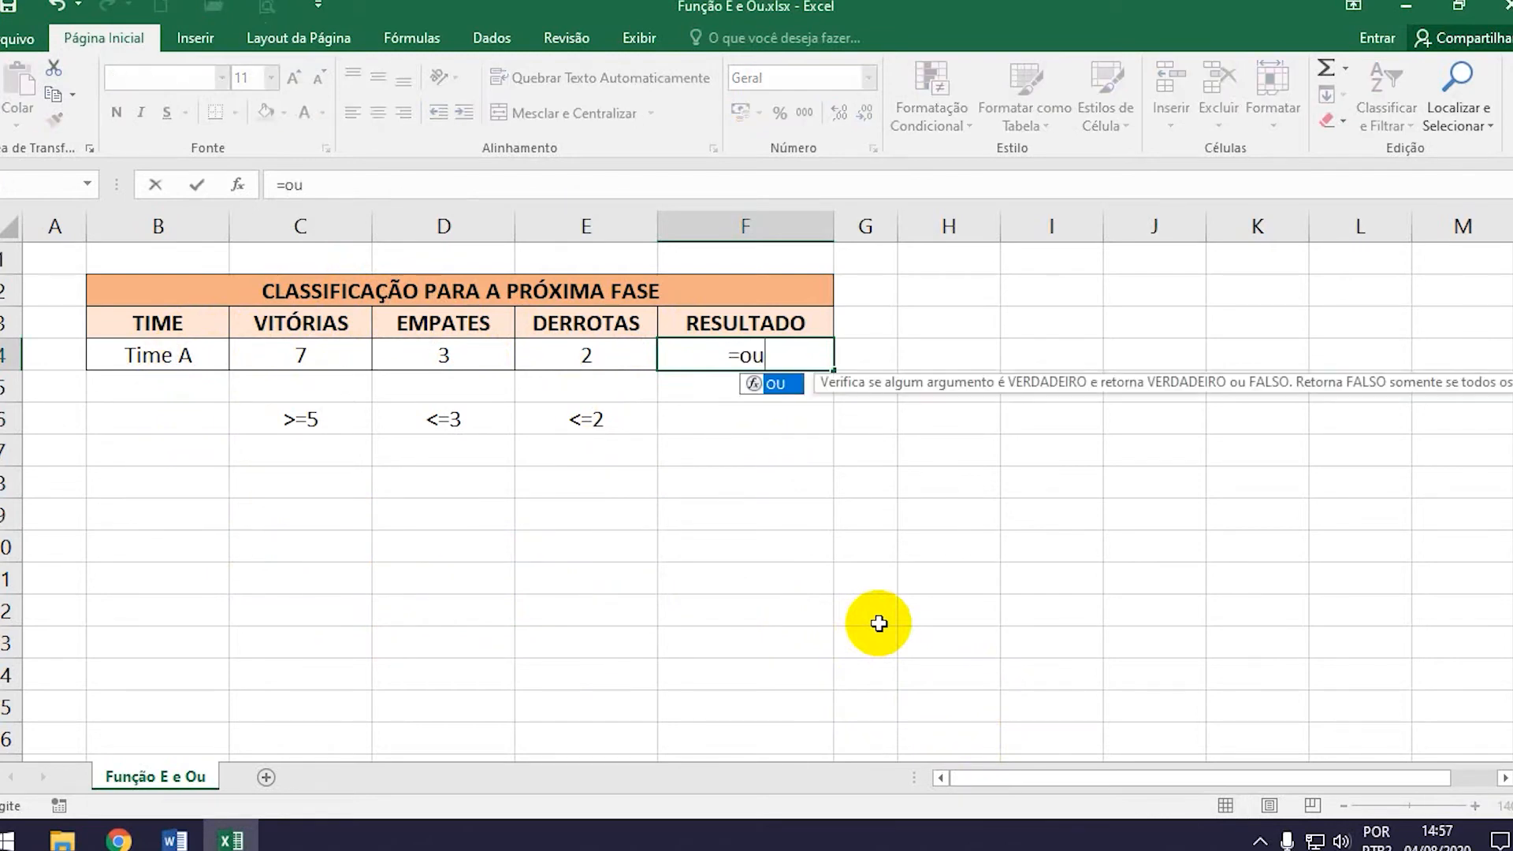
key("BackSpace")
key("BackSpace")
type("O")
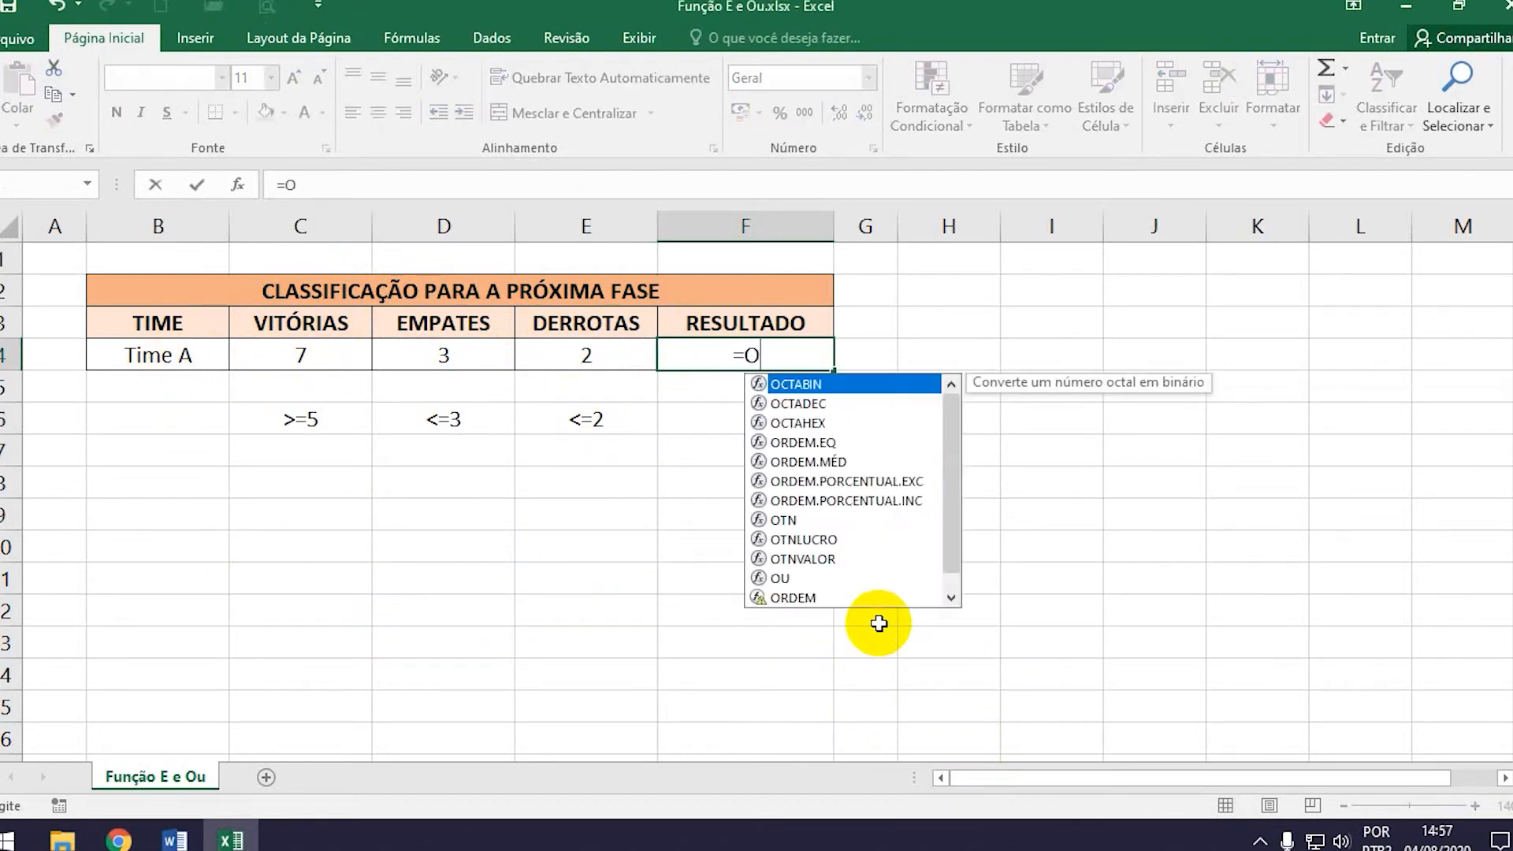
type("u(")
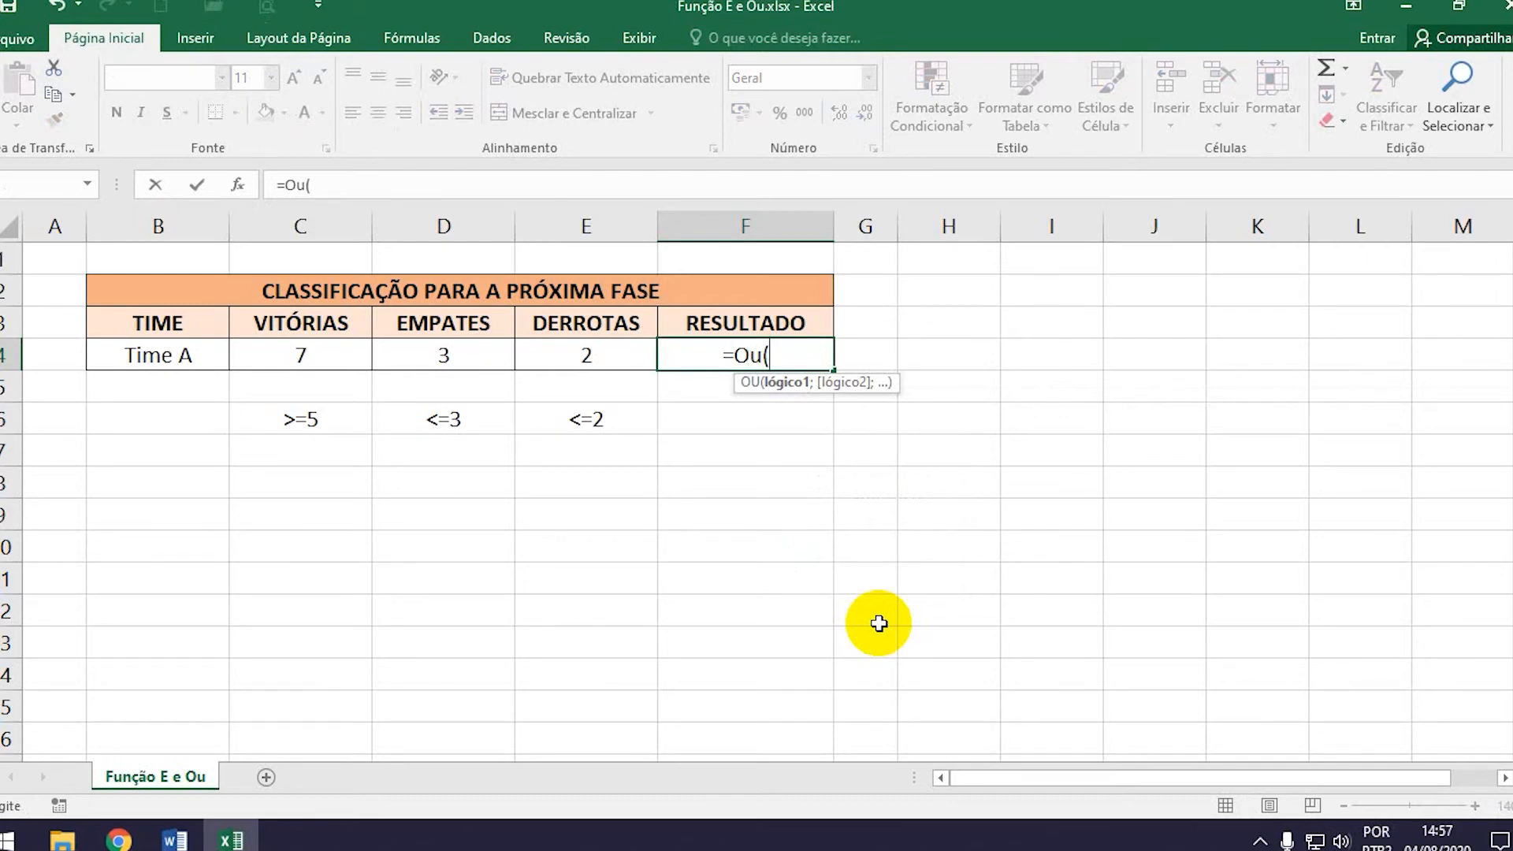
left_click(307, 357)
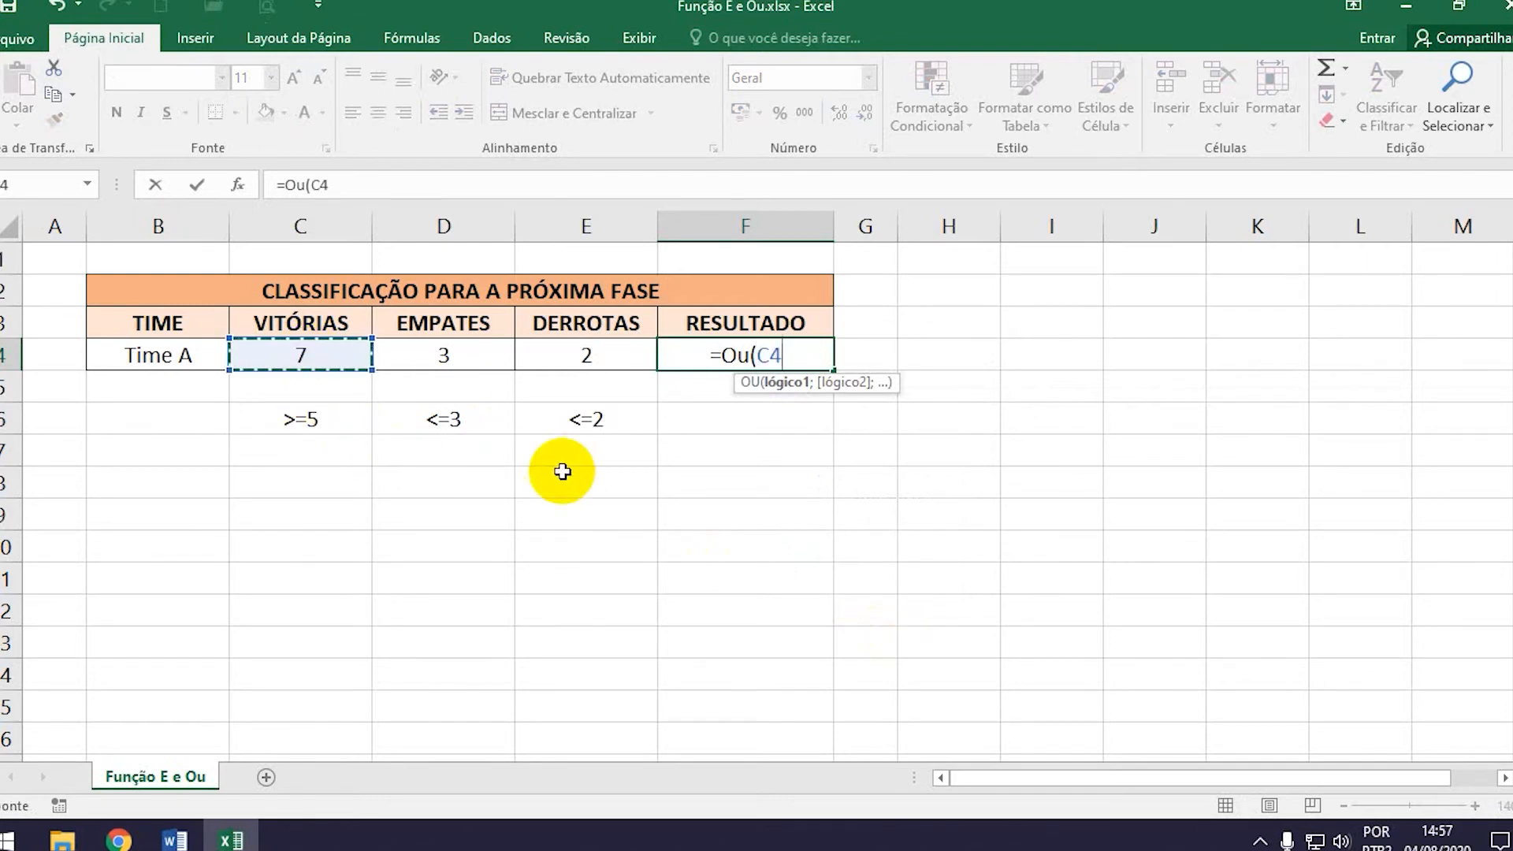
type(">=")
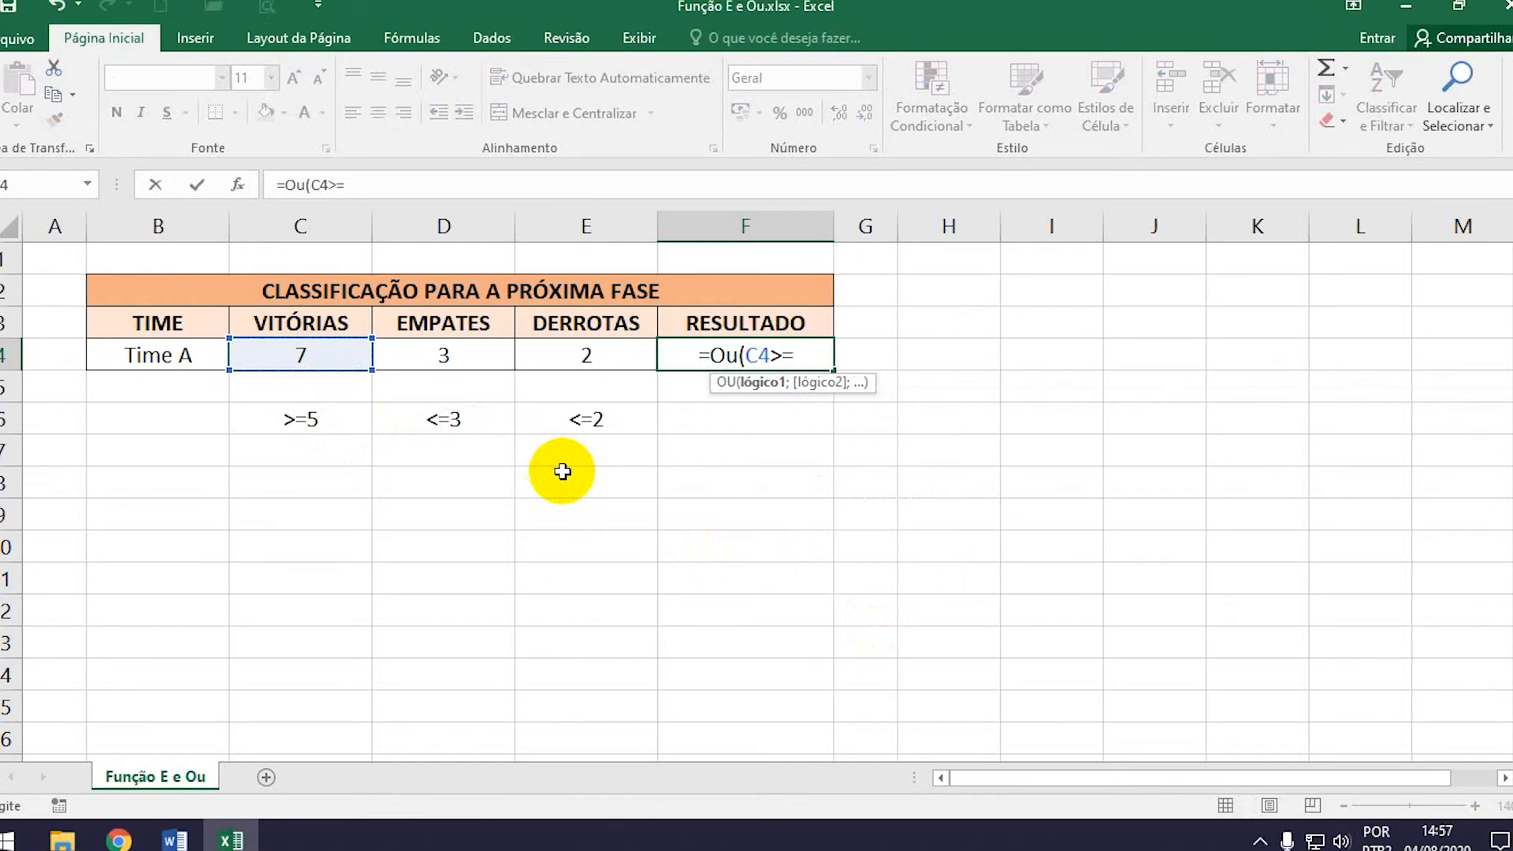
type("5;")
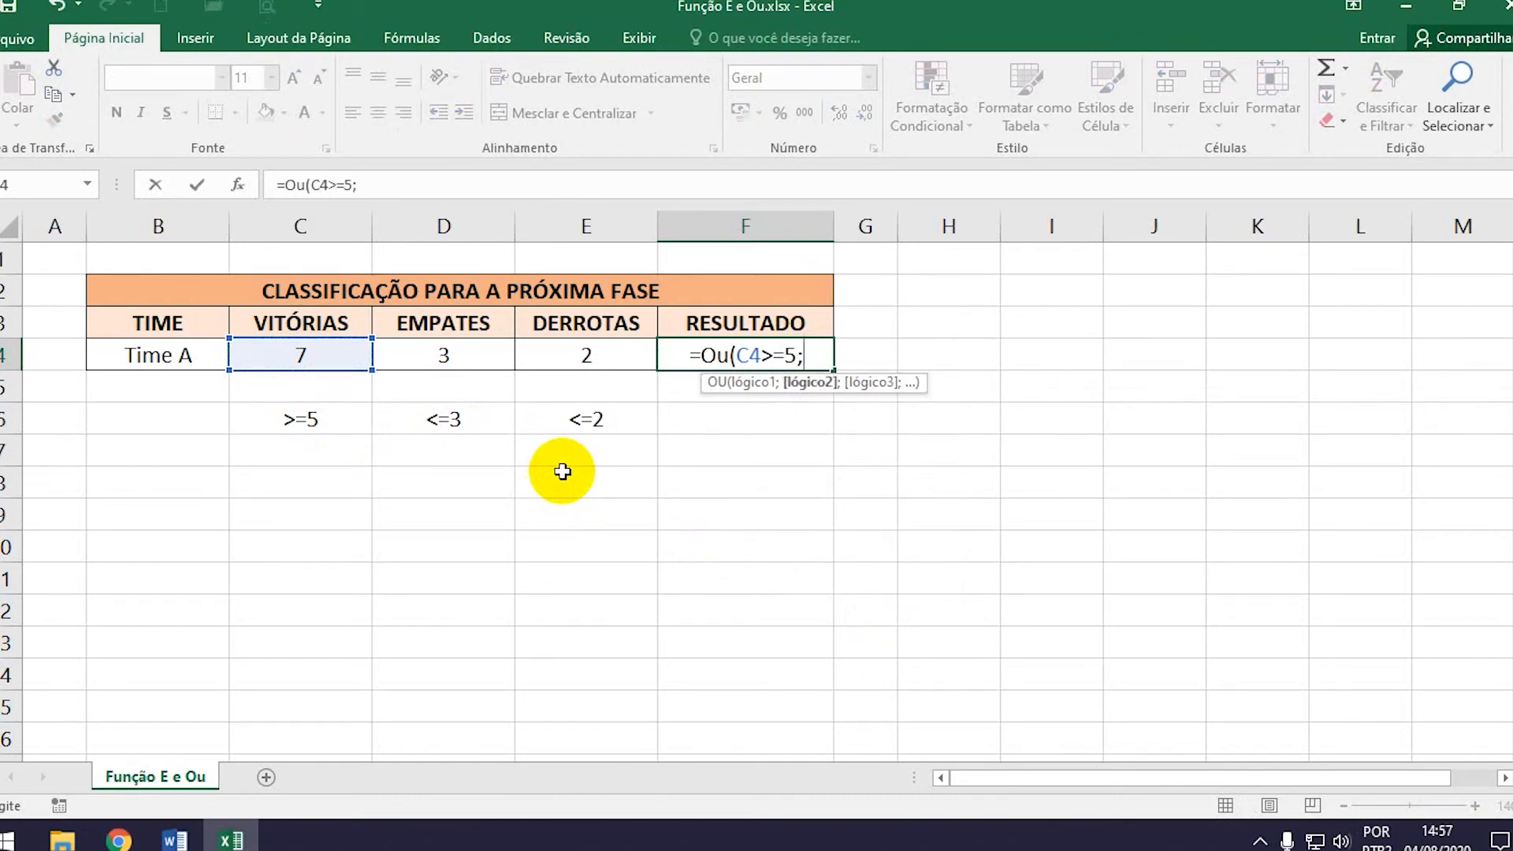
key("Escape")
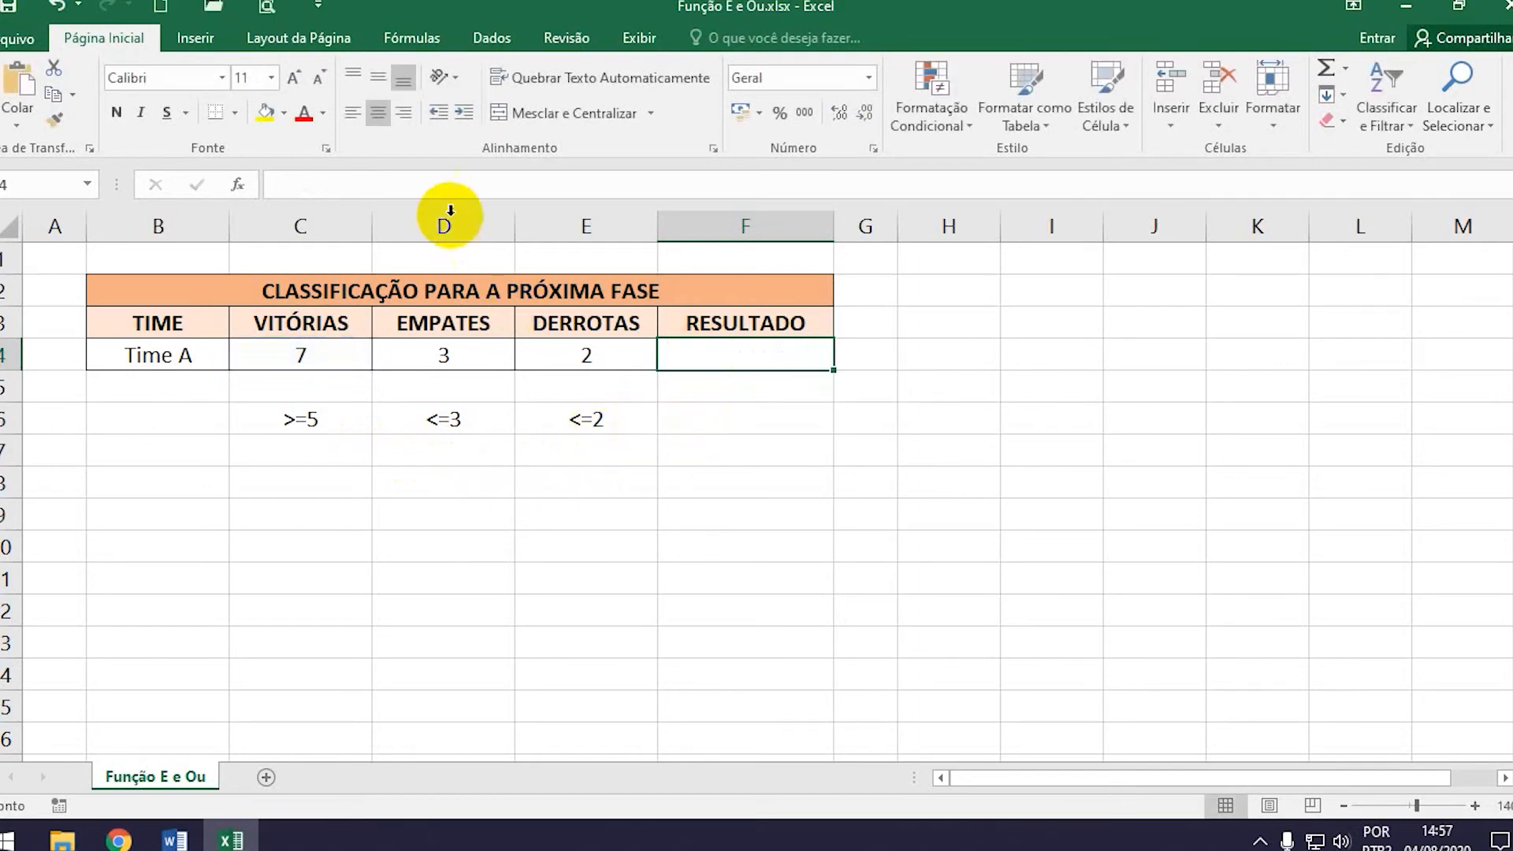
- Left-align Time A's empty RESULTADO cell
left_click(352, 113)
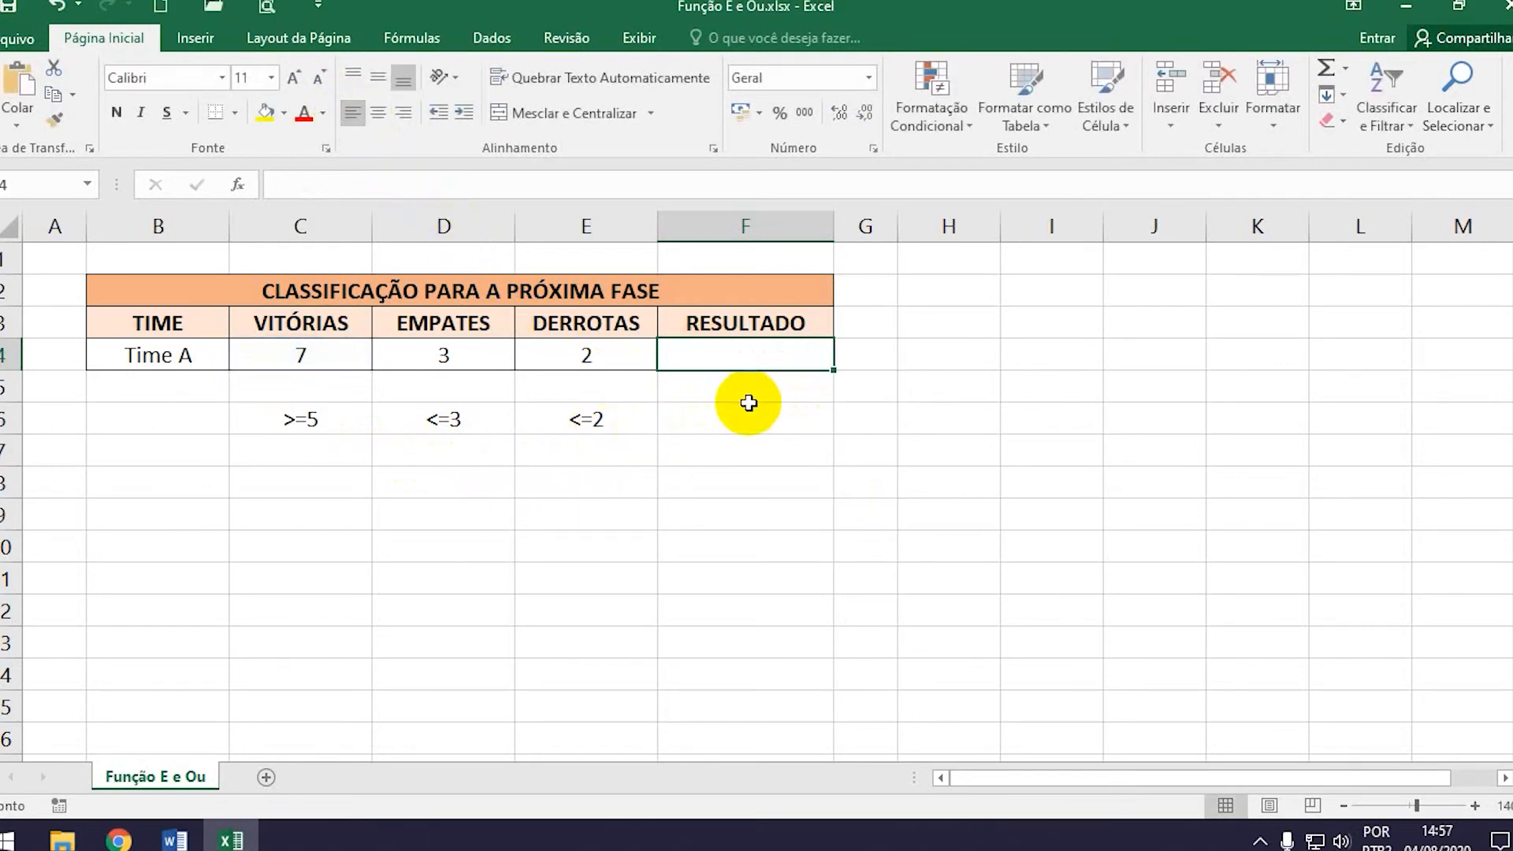
- Enter =OU(C4>=5;D4<=3;E4<=2) in Time A's RESULTADO cell and center it horizontally
type("=")
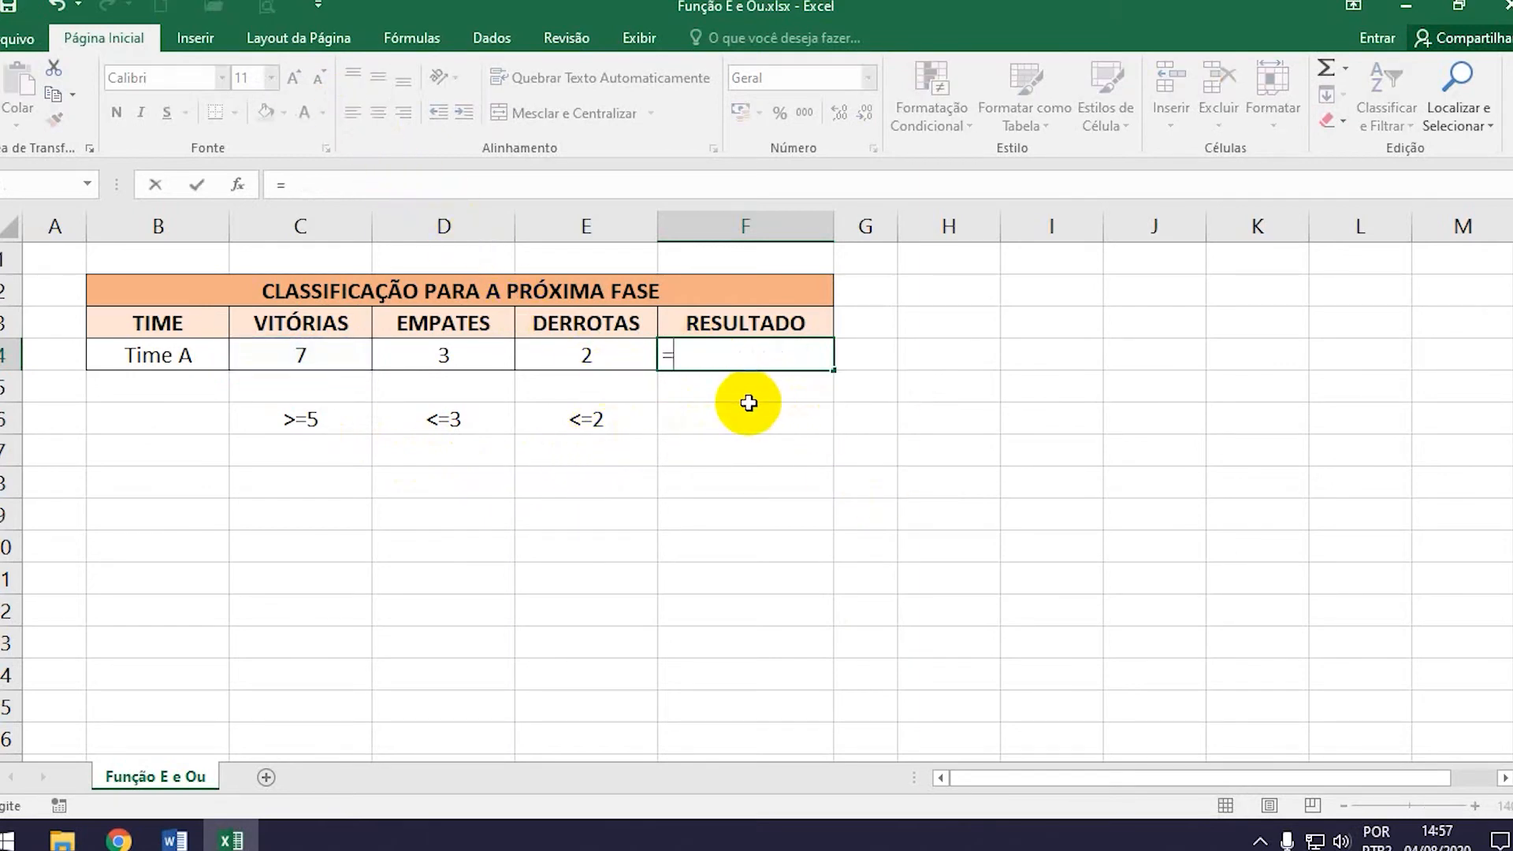
type("ou(")
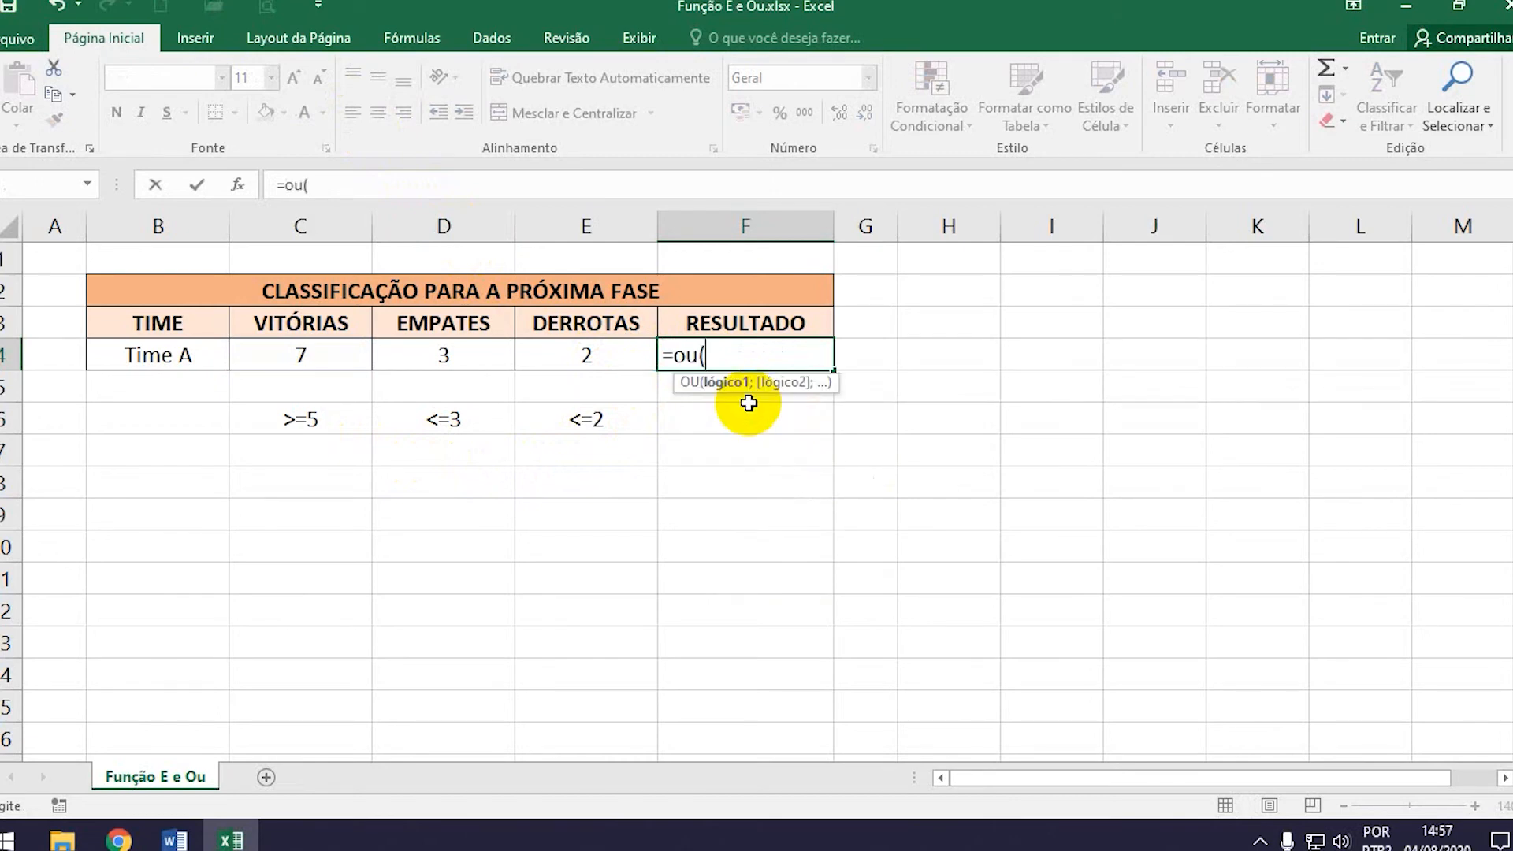
left_click(325, 353)
type(">=5;")
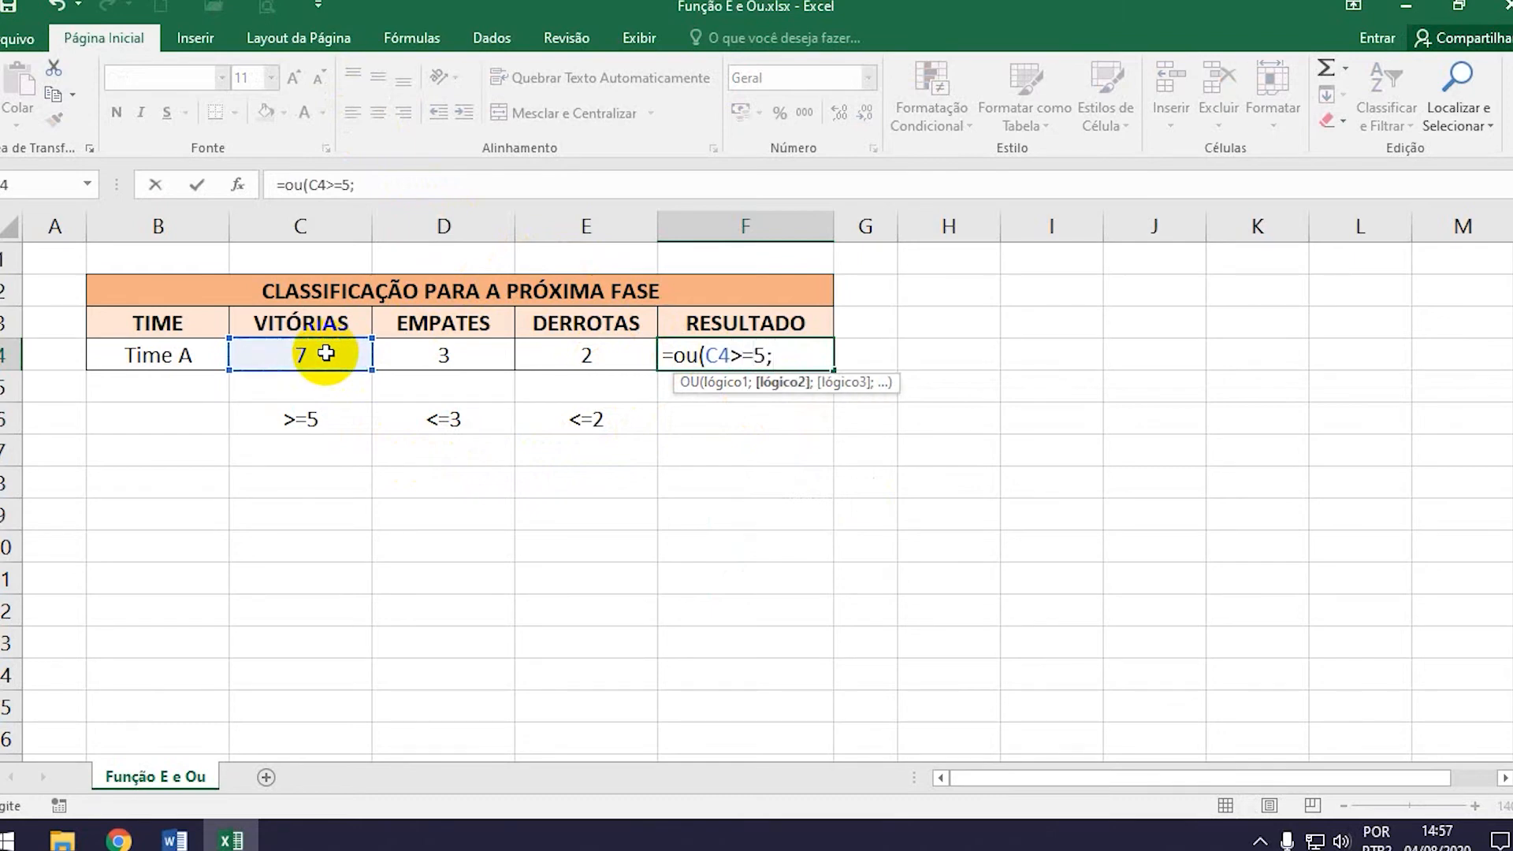
left_click(442, 355)
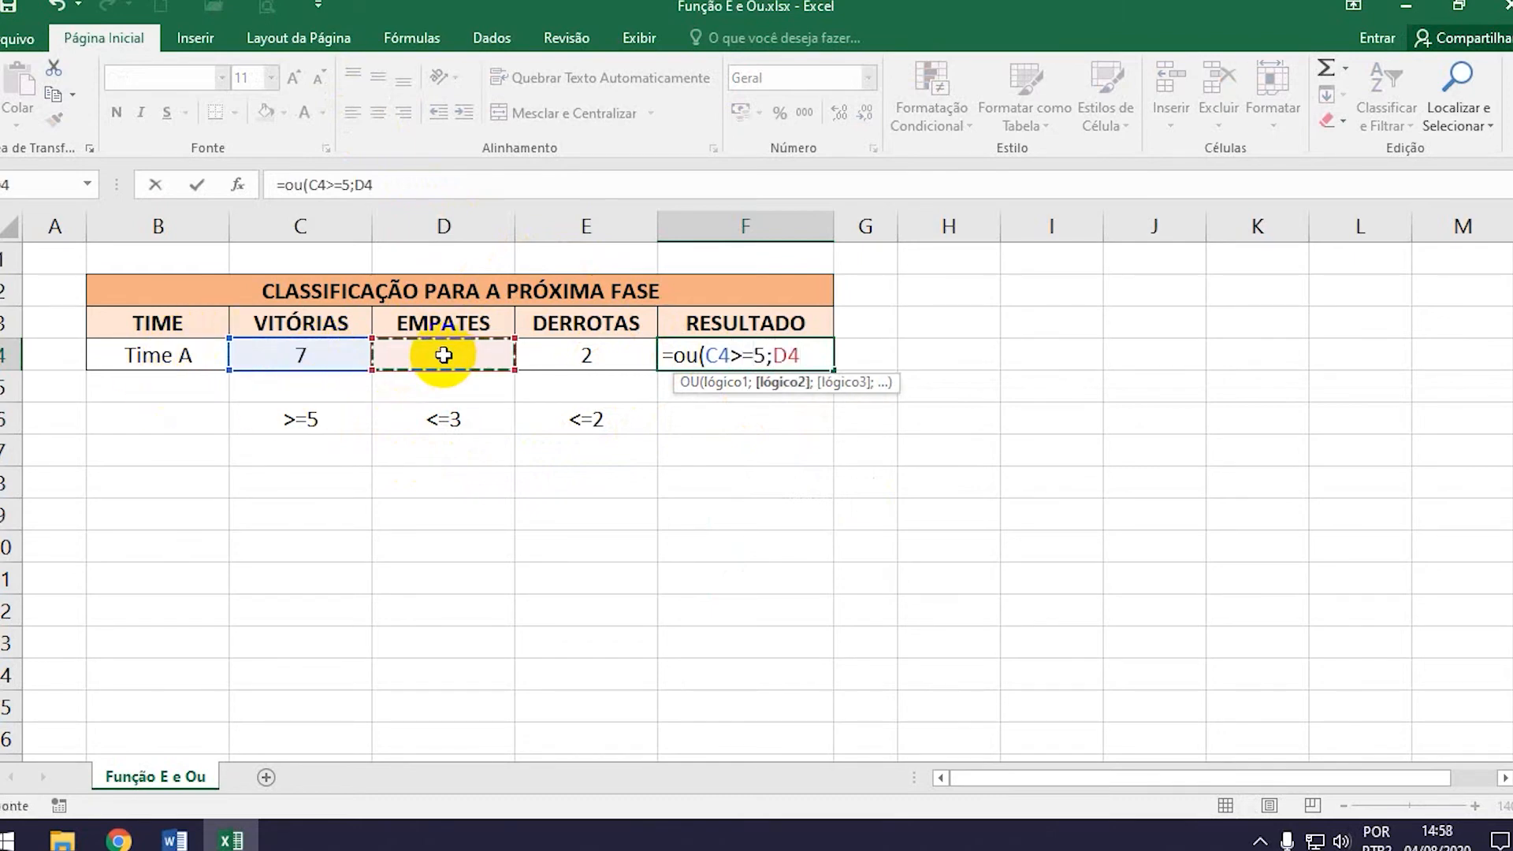
type("<=3;")
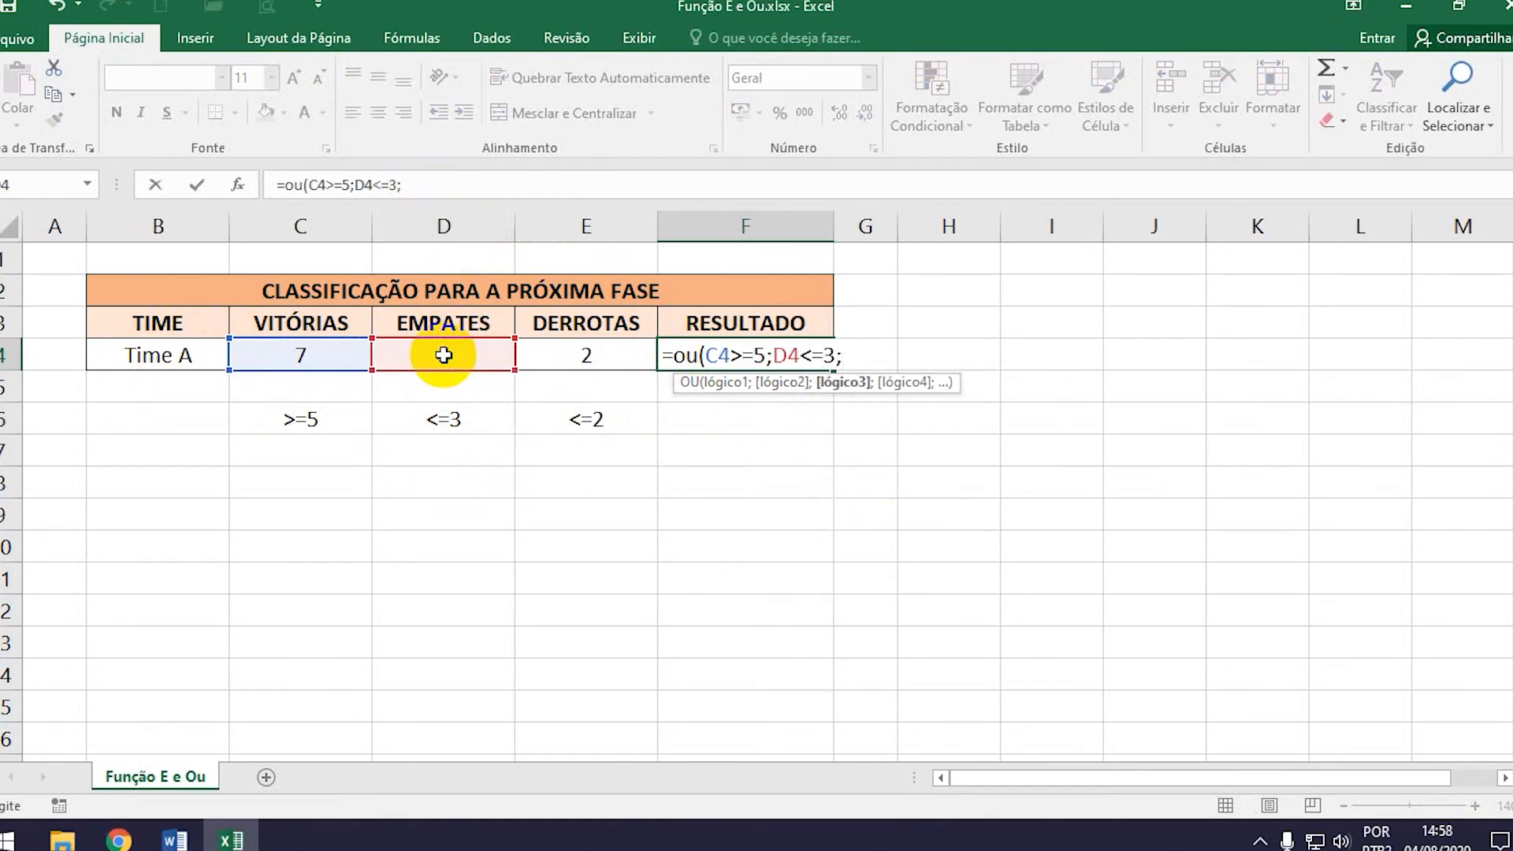
left_click(563, 350)
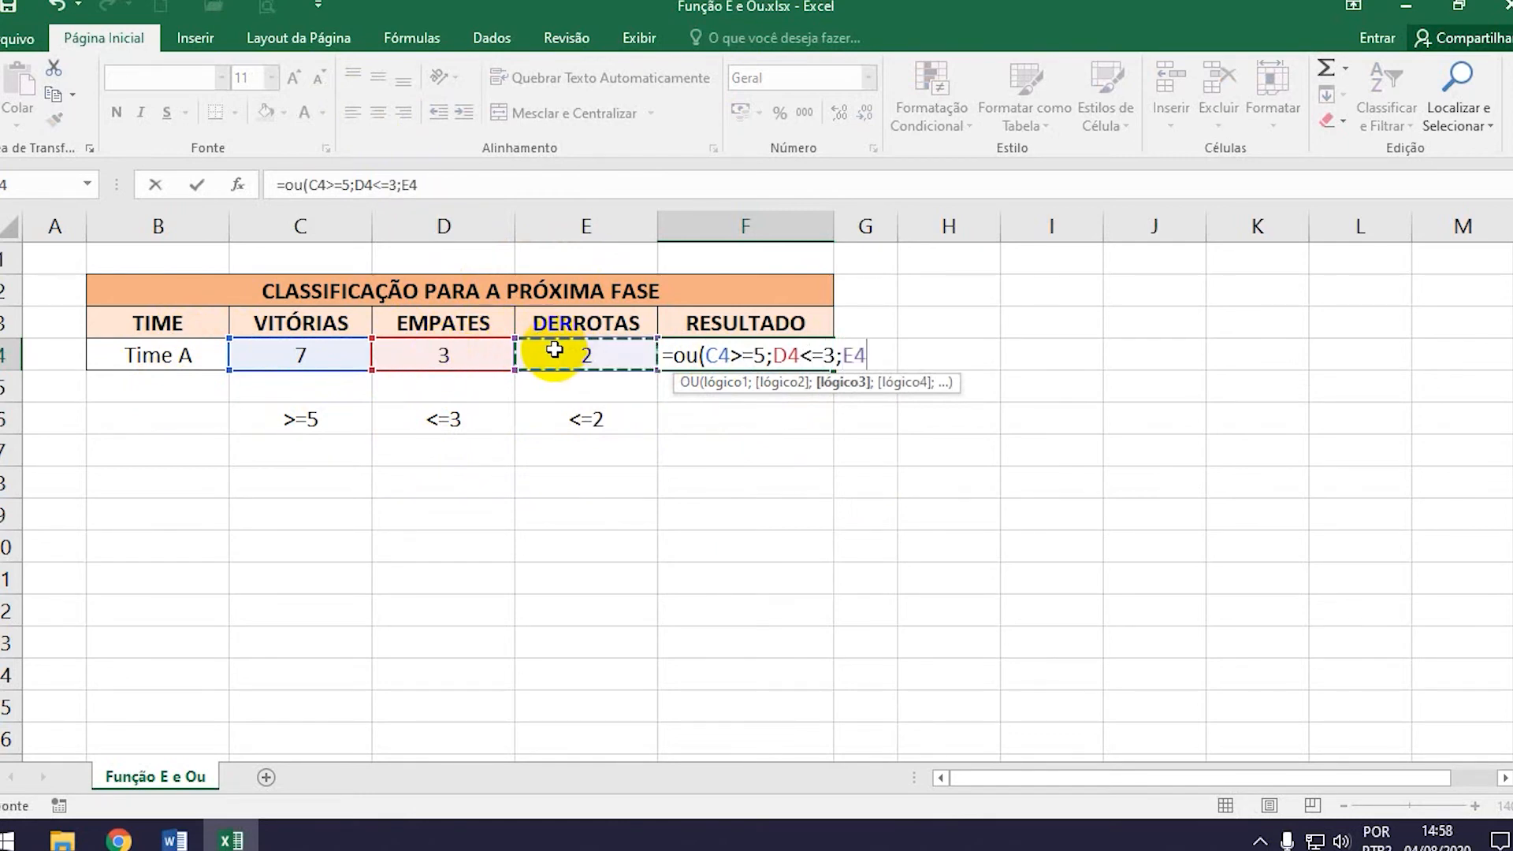
type("<=2)")
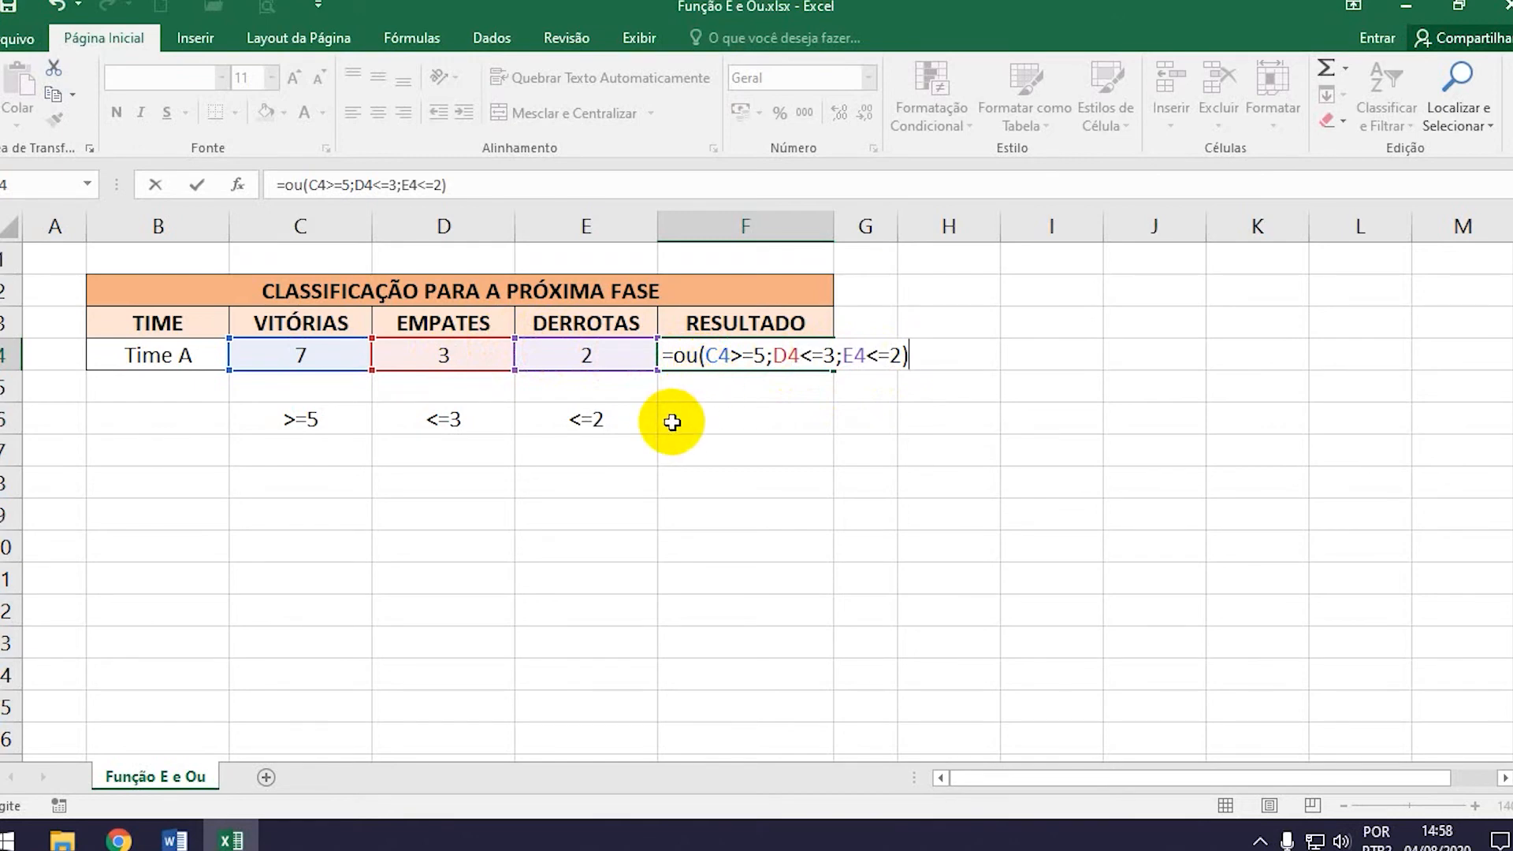
key("Return")
left_click(668, 351)
left_click(379, 112)
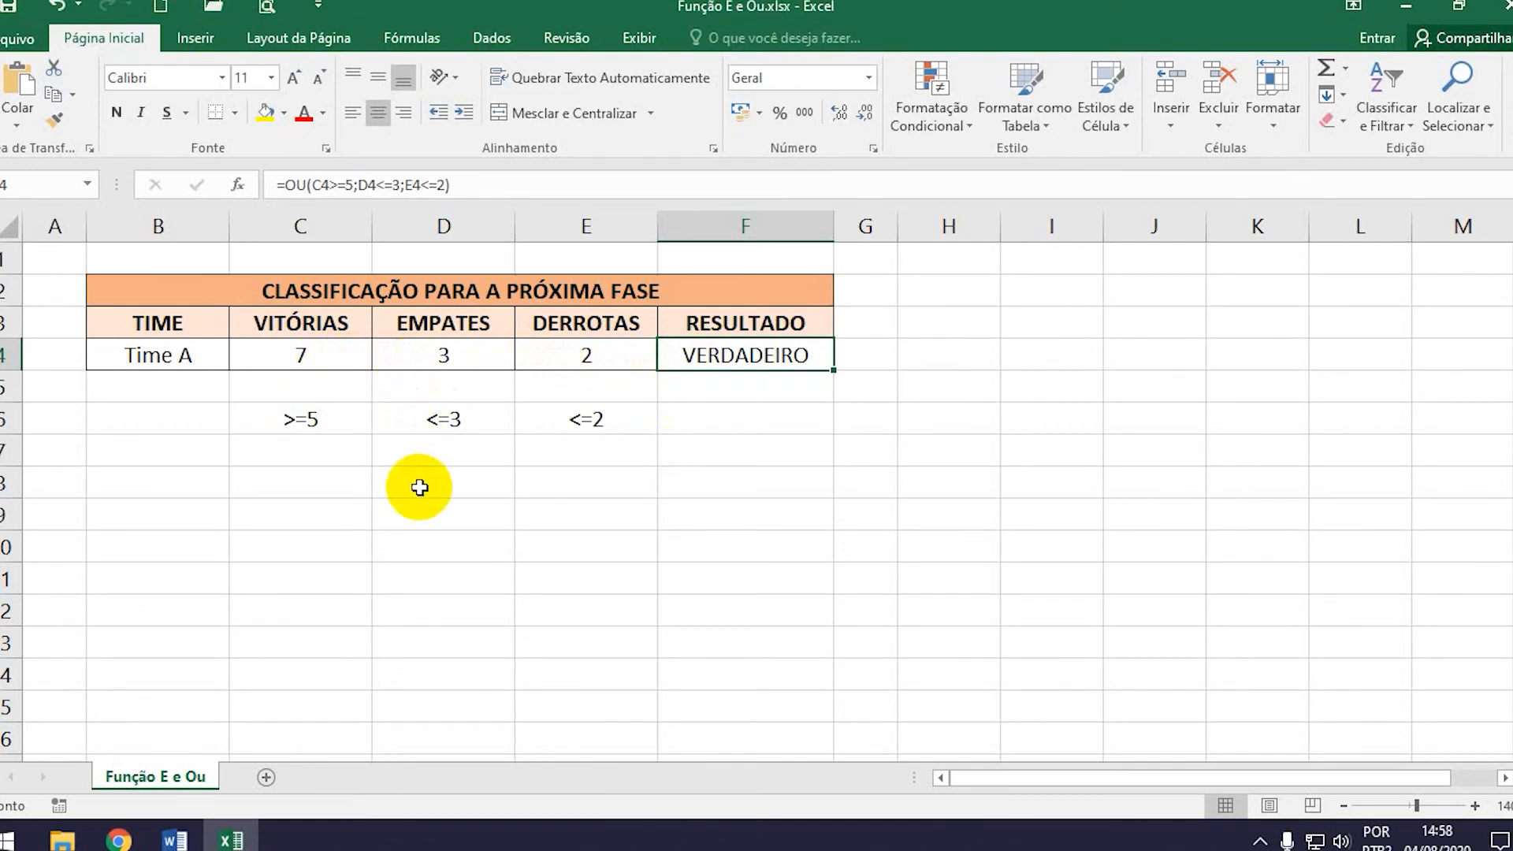
- Set Time A's DERROTAS value to 4 to test the OU formula with the defeats criterion unmet
left_click(583, 355)
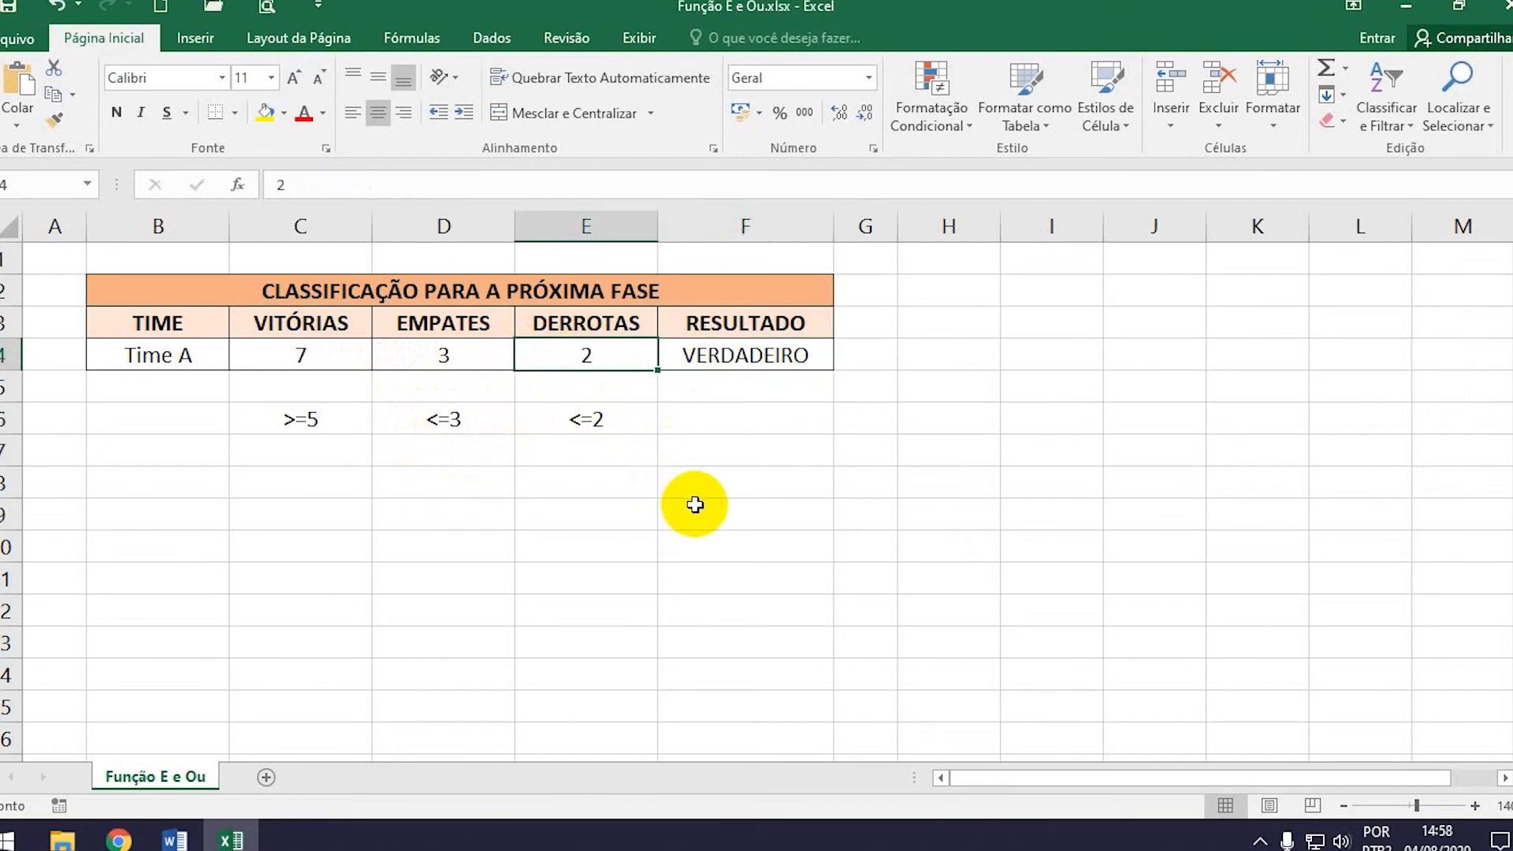
type("4")
key("Return")
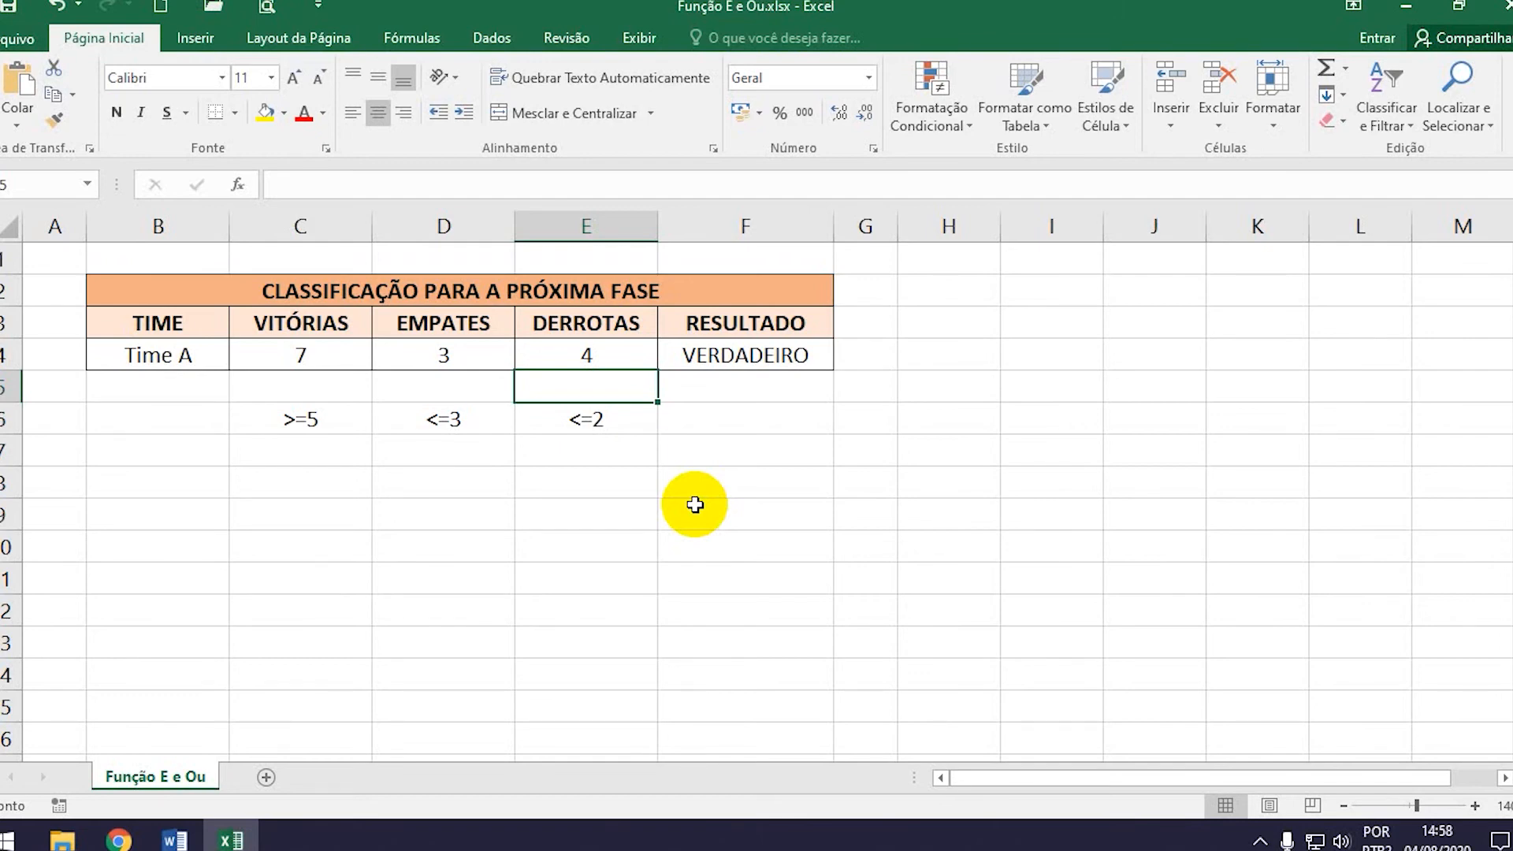
- Set Time A's EMPATES value to 5 so that the draws criterion is also unmet
key("Up")
key("Left")
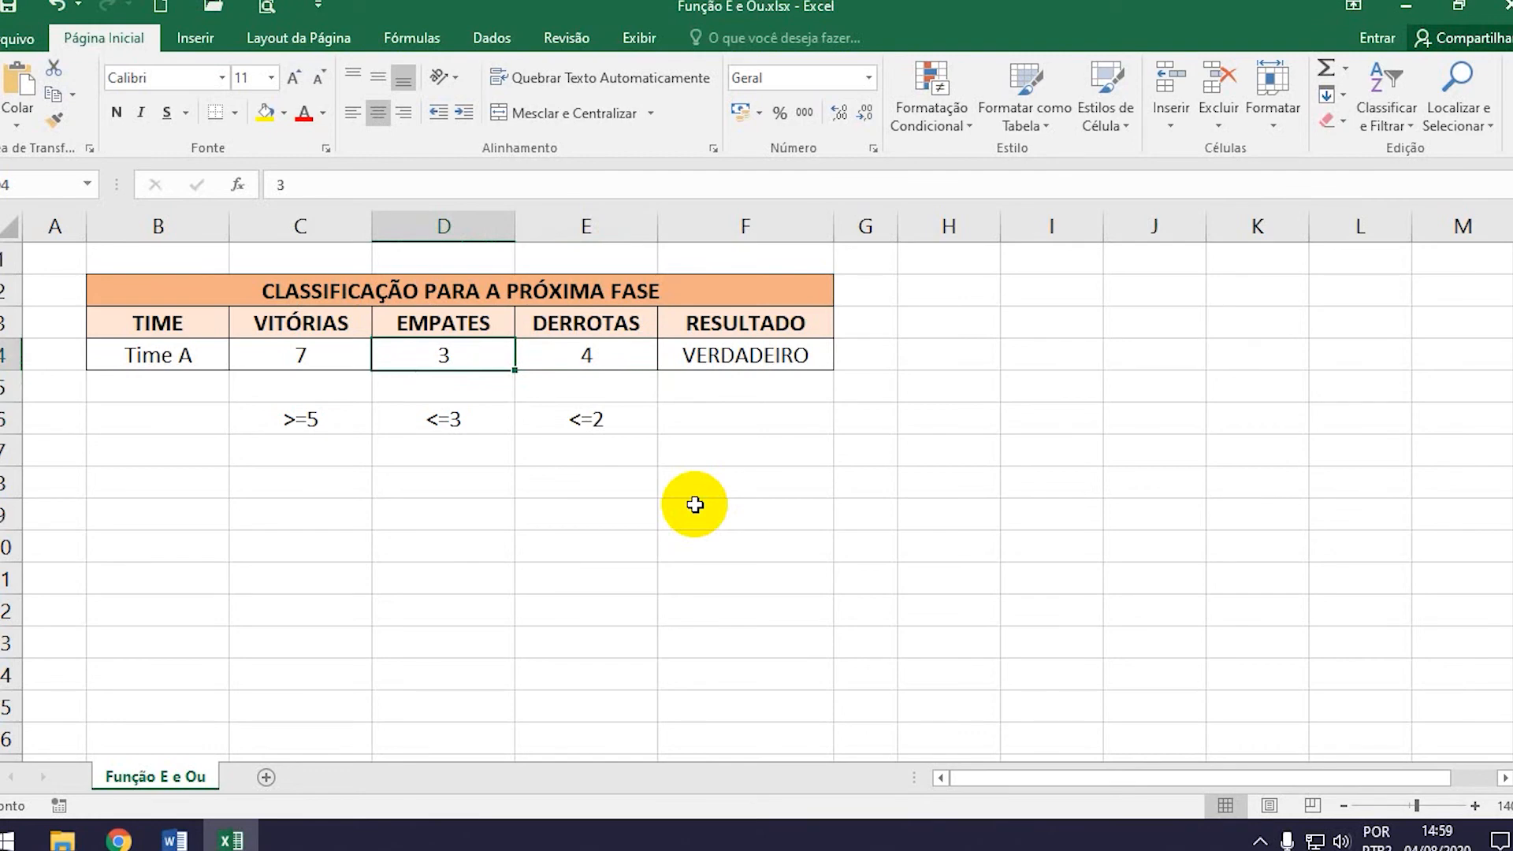
key("Right")
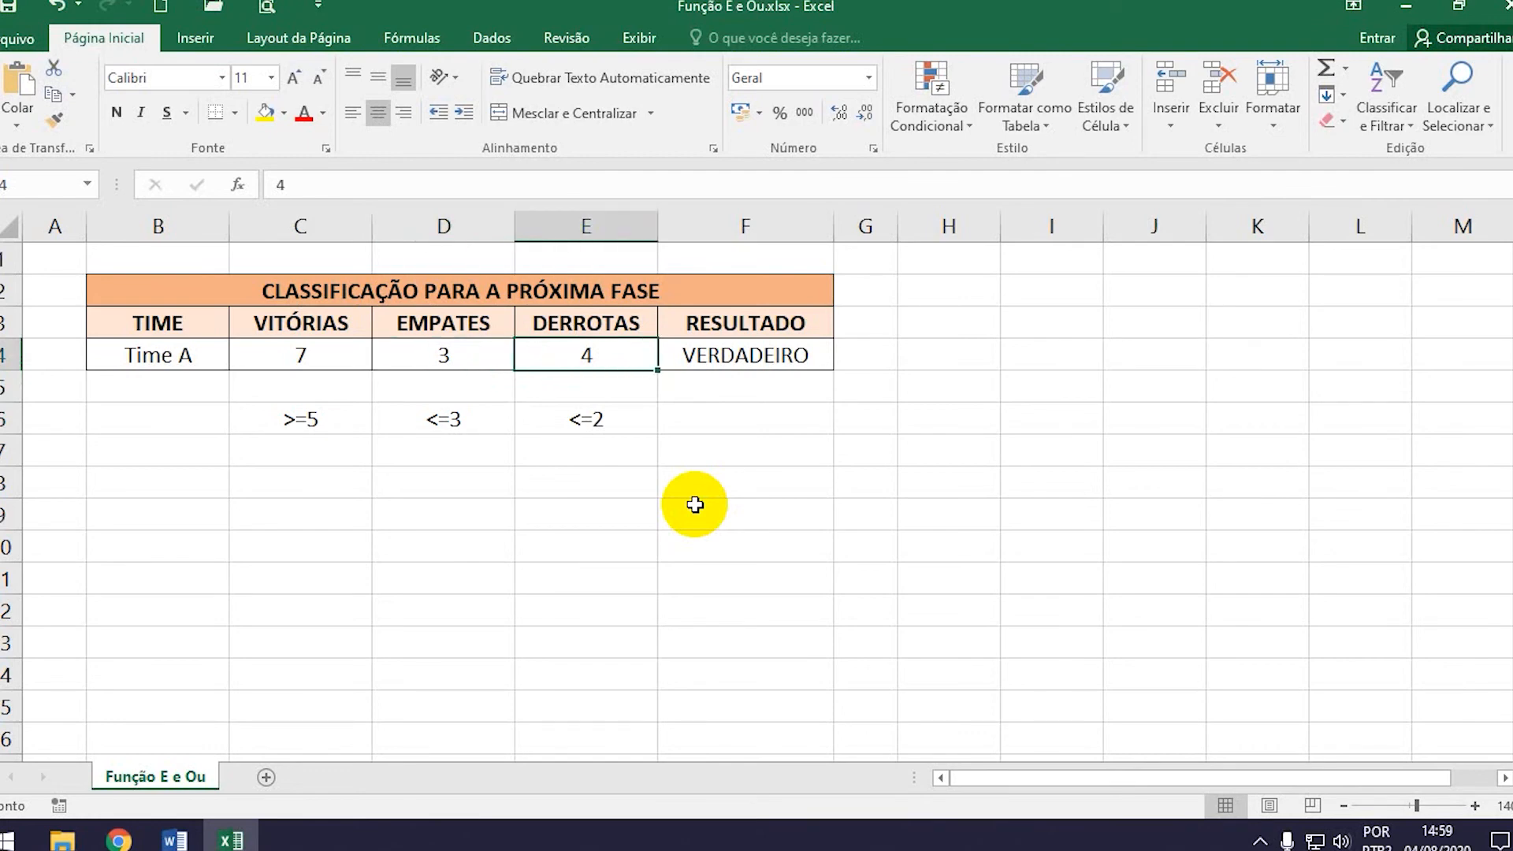
key("Right")
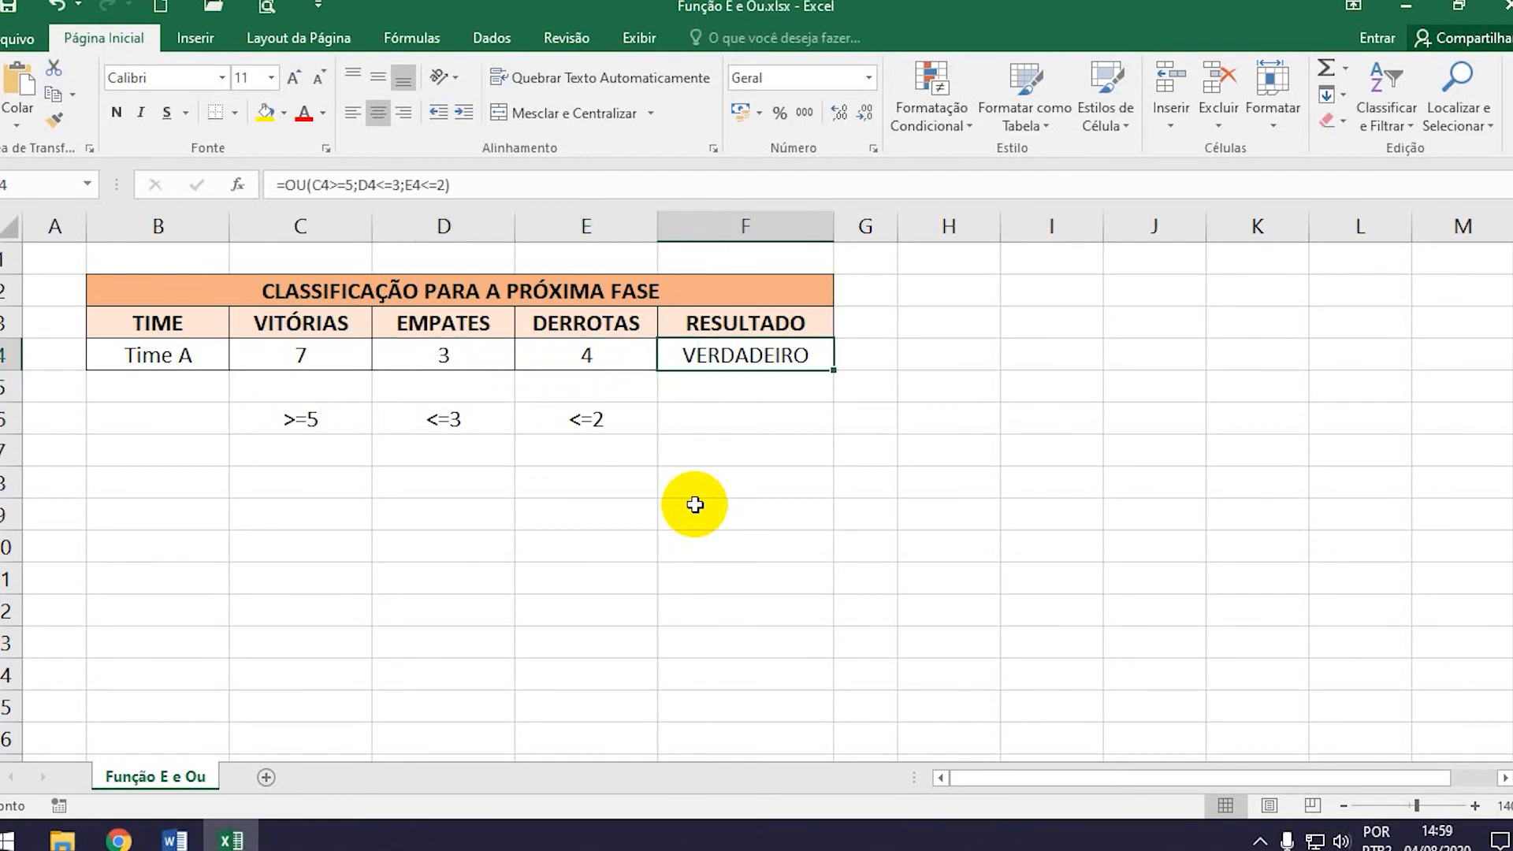
key("Left")
key("Left")
key("Left")
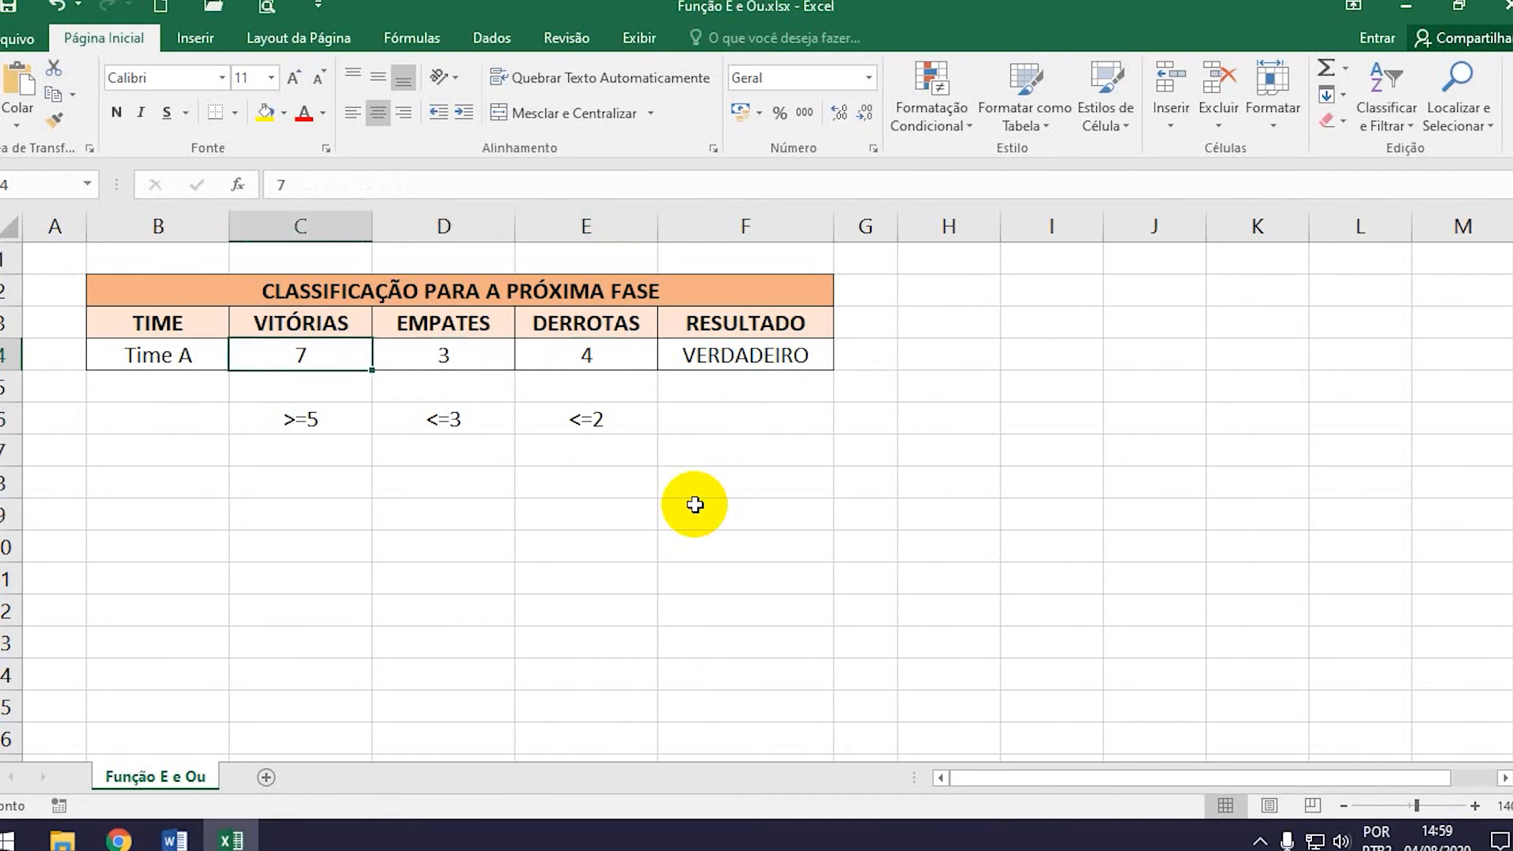
key("Right")
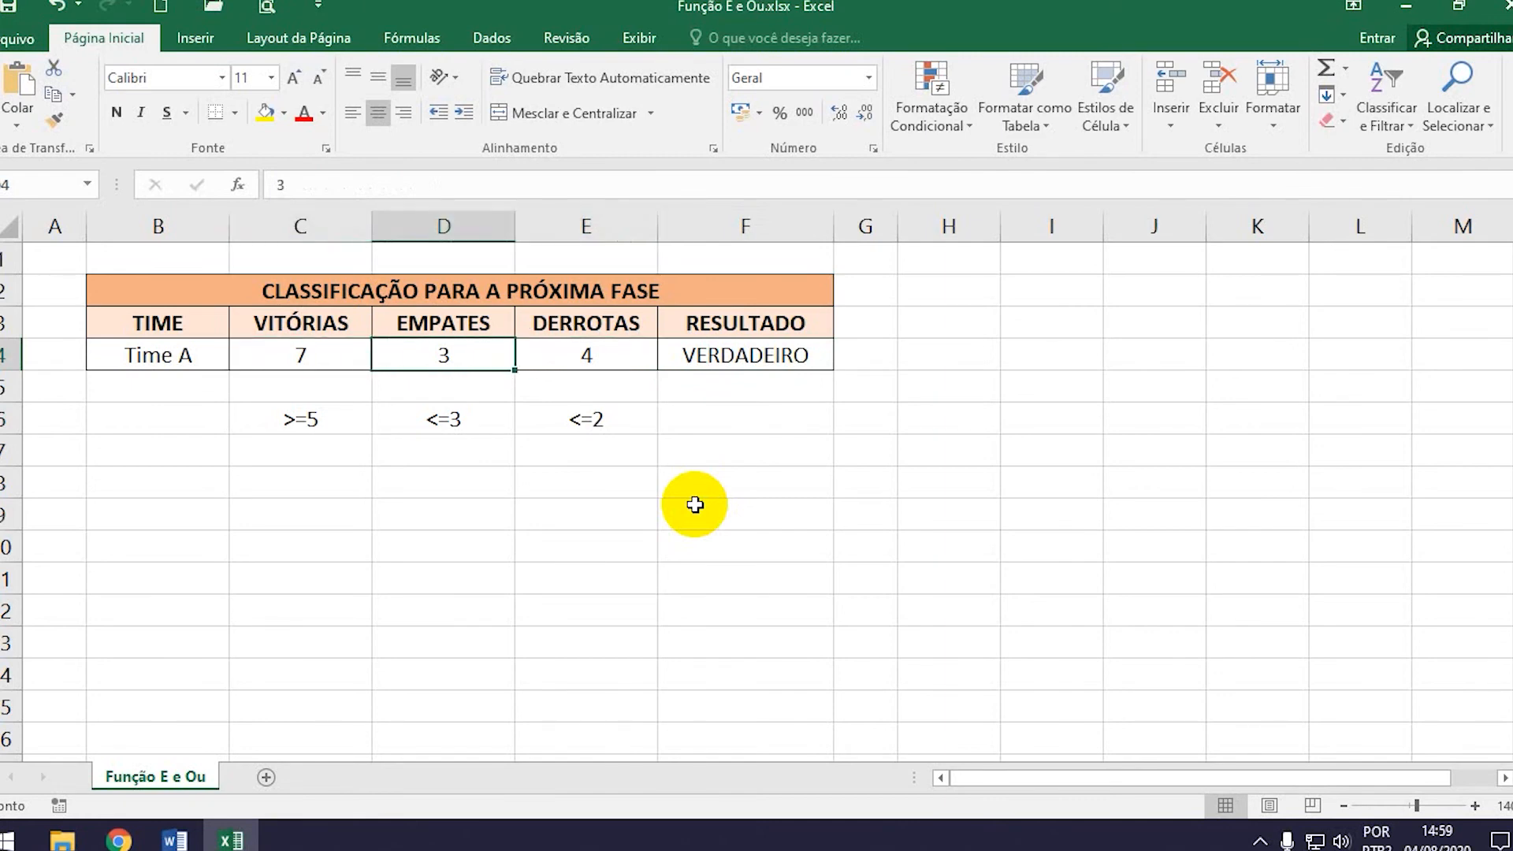
type("5")
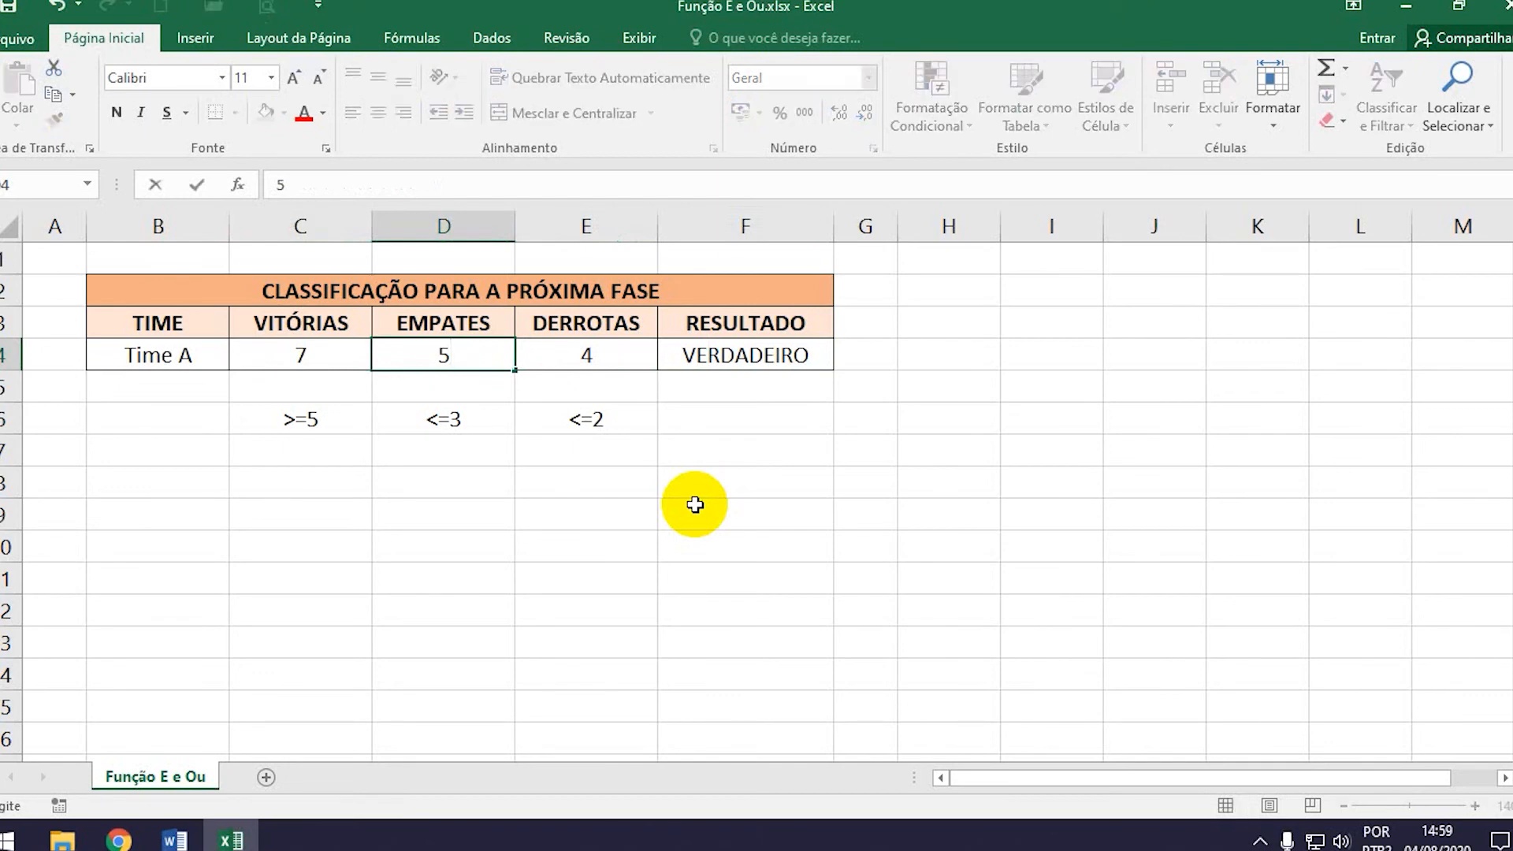
key("Return")
key("Right")
key("Right")
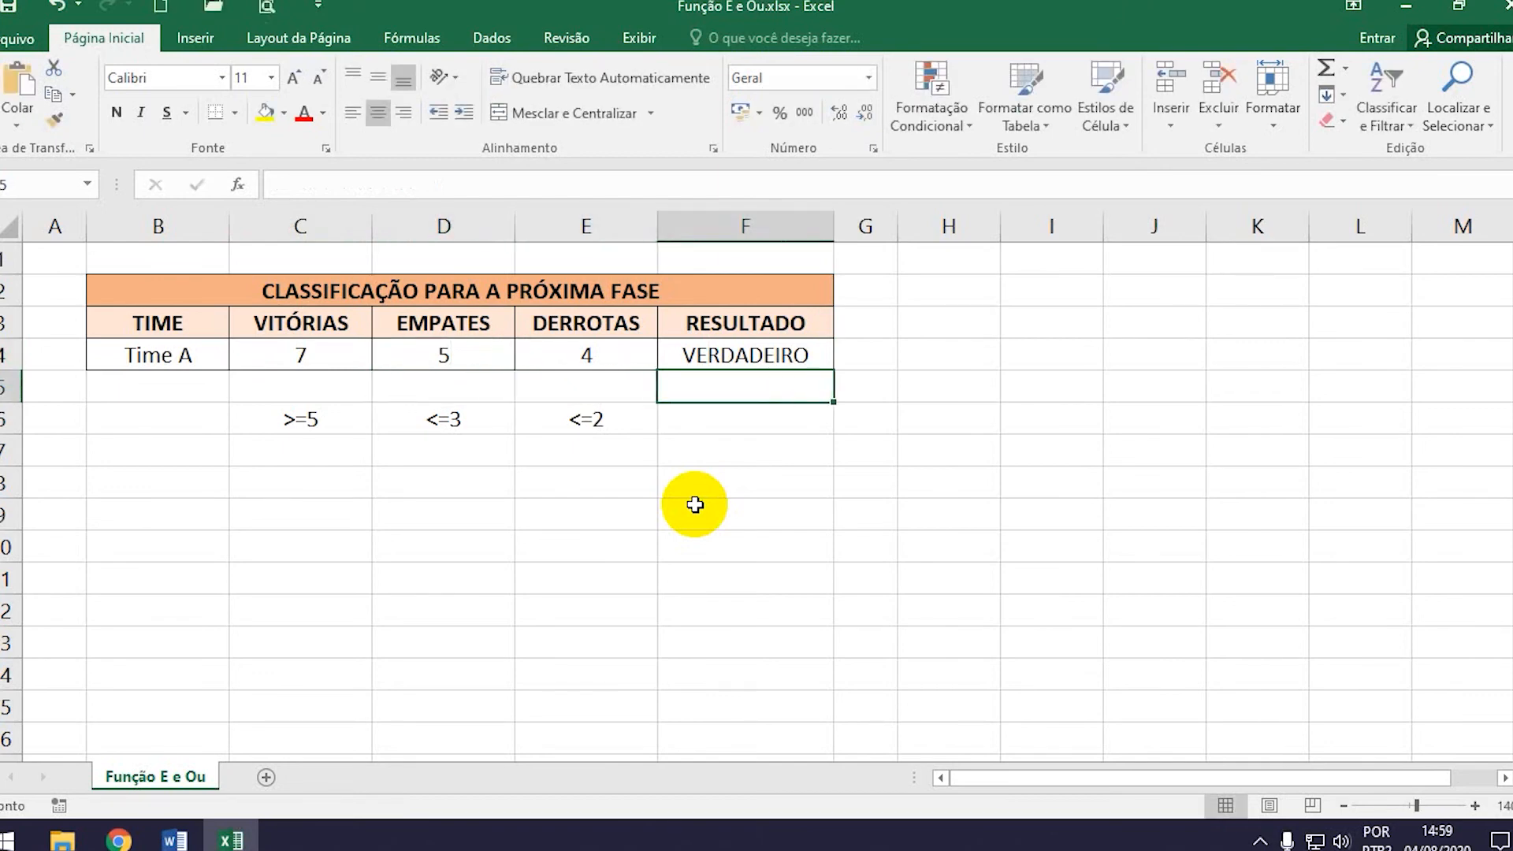
- Set Time A's VITÓRIAS value to 4 so that none of the three criteria is met
key("Left")
key("Left")
key("Left")
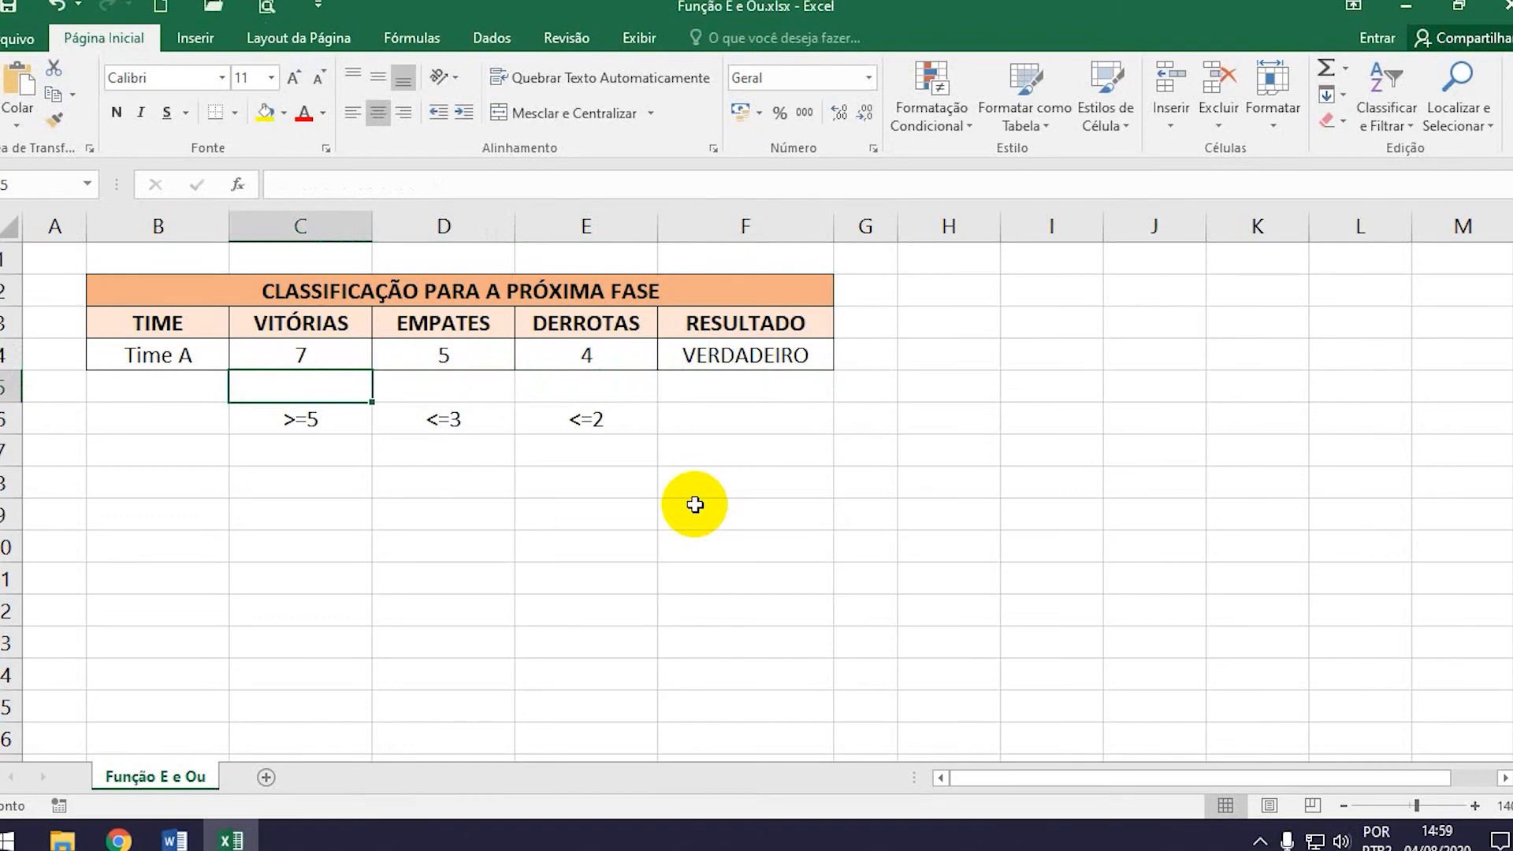
key("Up")
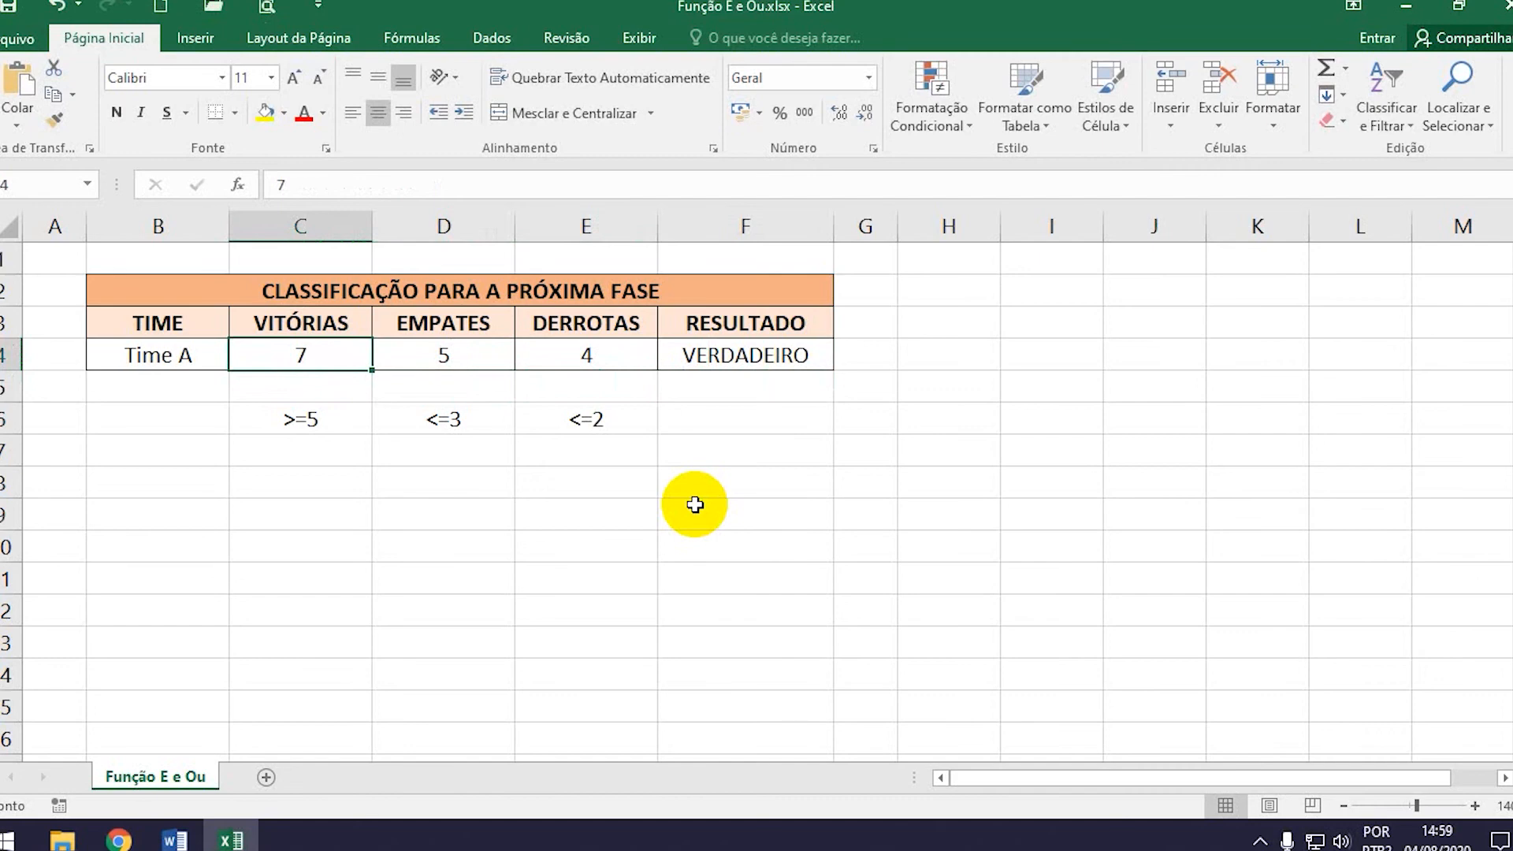
type("4")
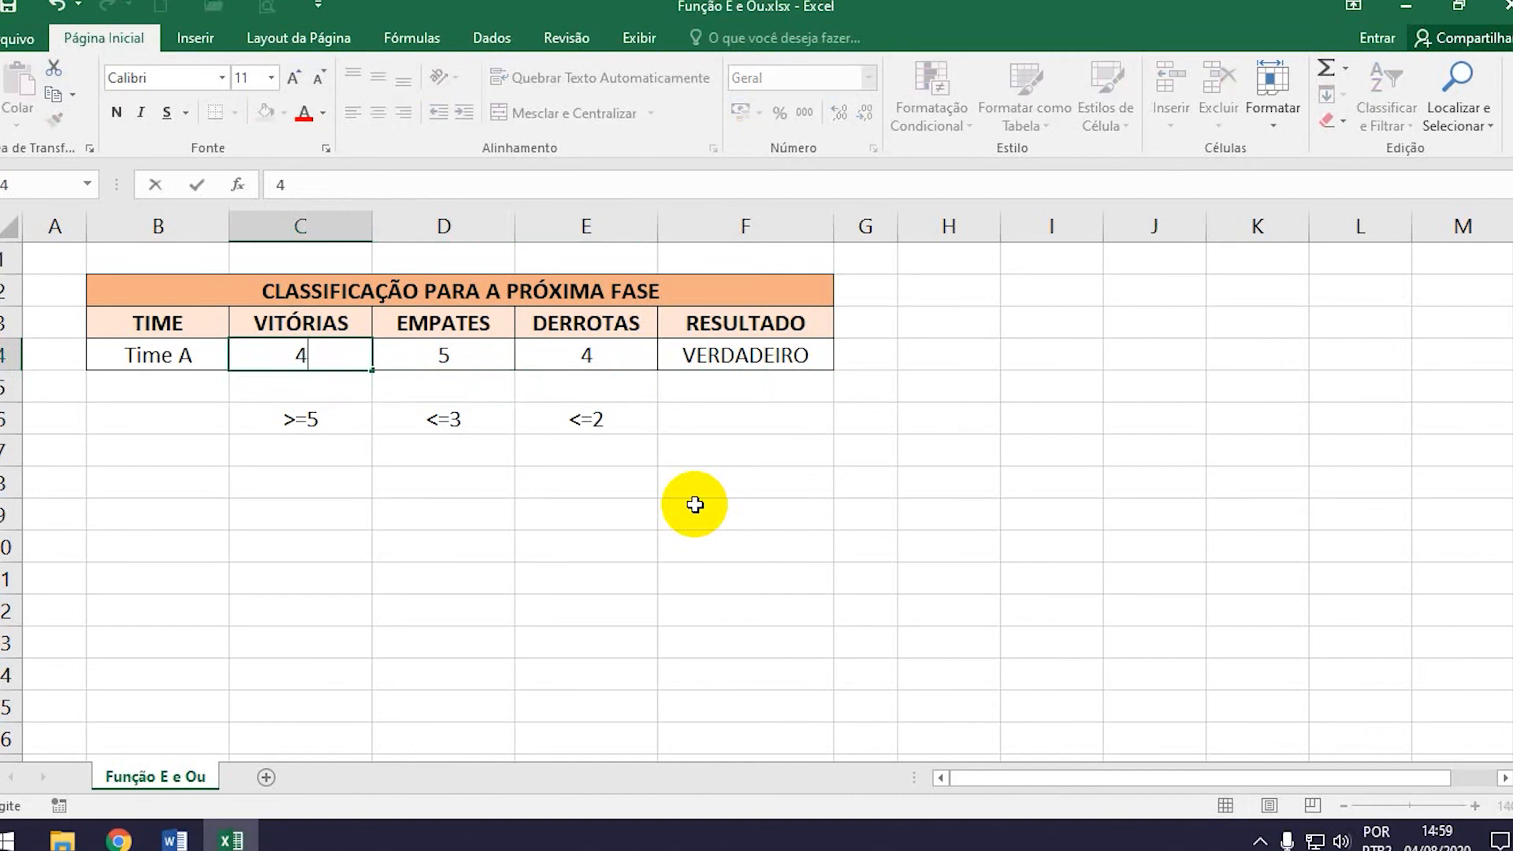
key("Return")
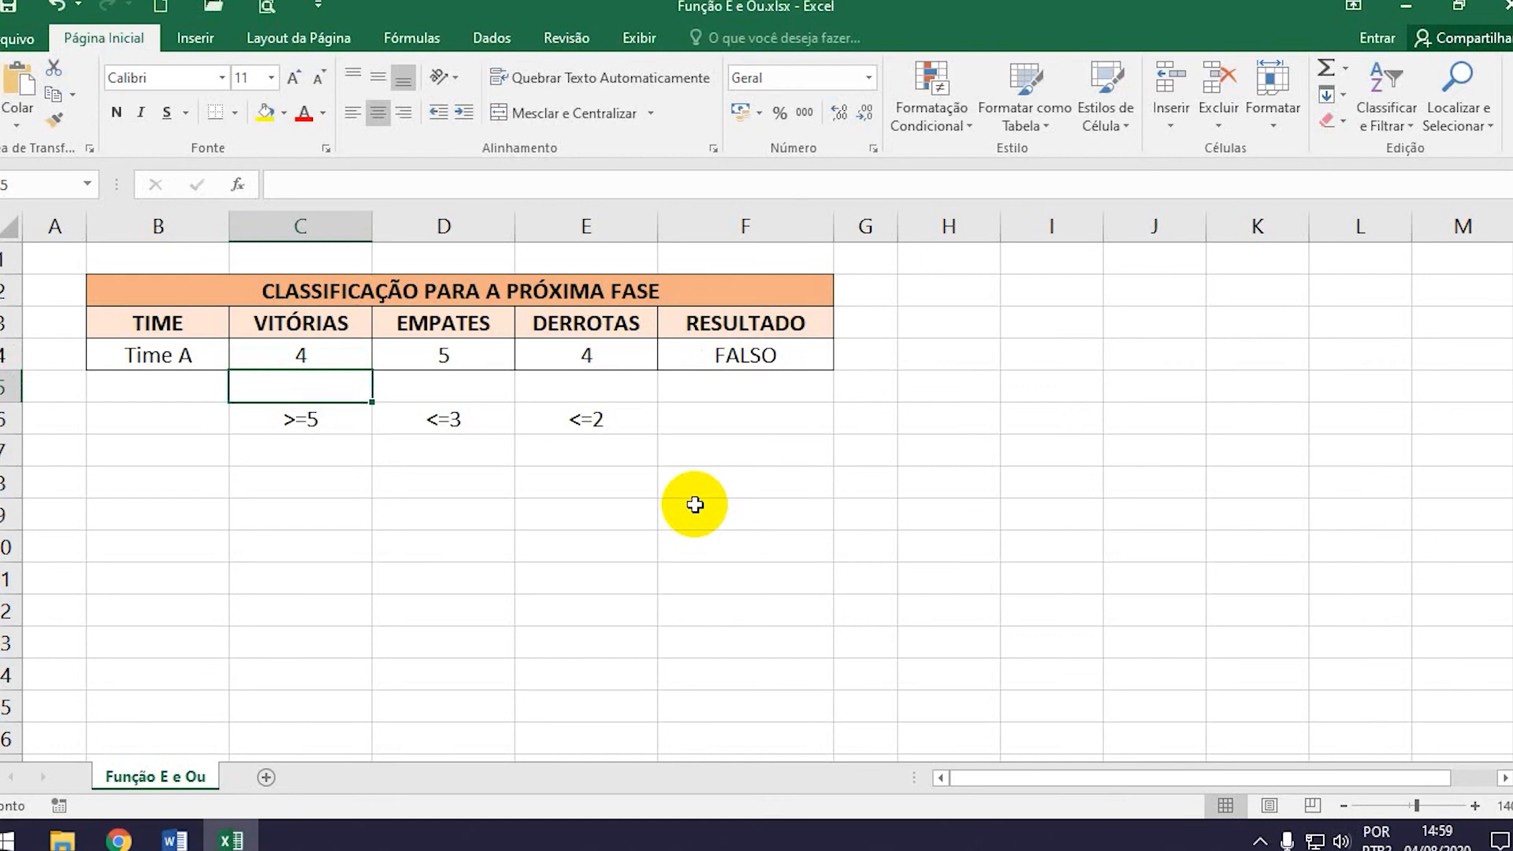
- Review Time A's VITÓRIAS, EMPATES and DERROTAS values against the criteria and inspect the OU formula in its RESULTADO cell
key("Right")
key("Right")
key("Right")
key("Right")
key("Left")
key("Left")
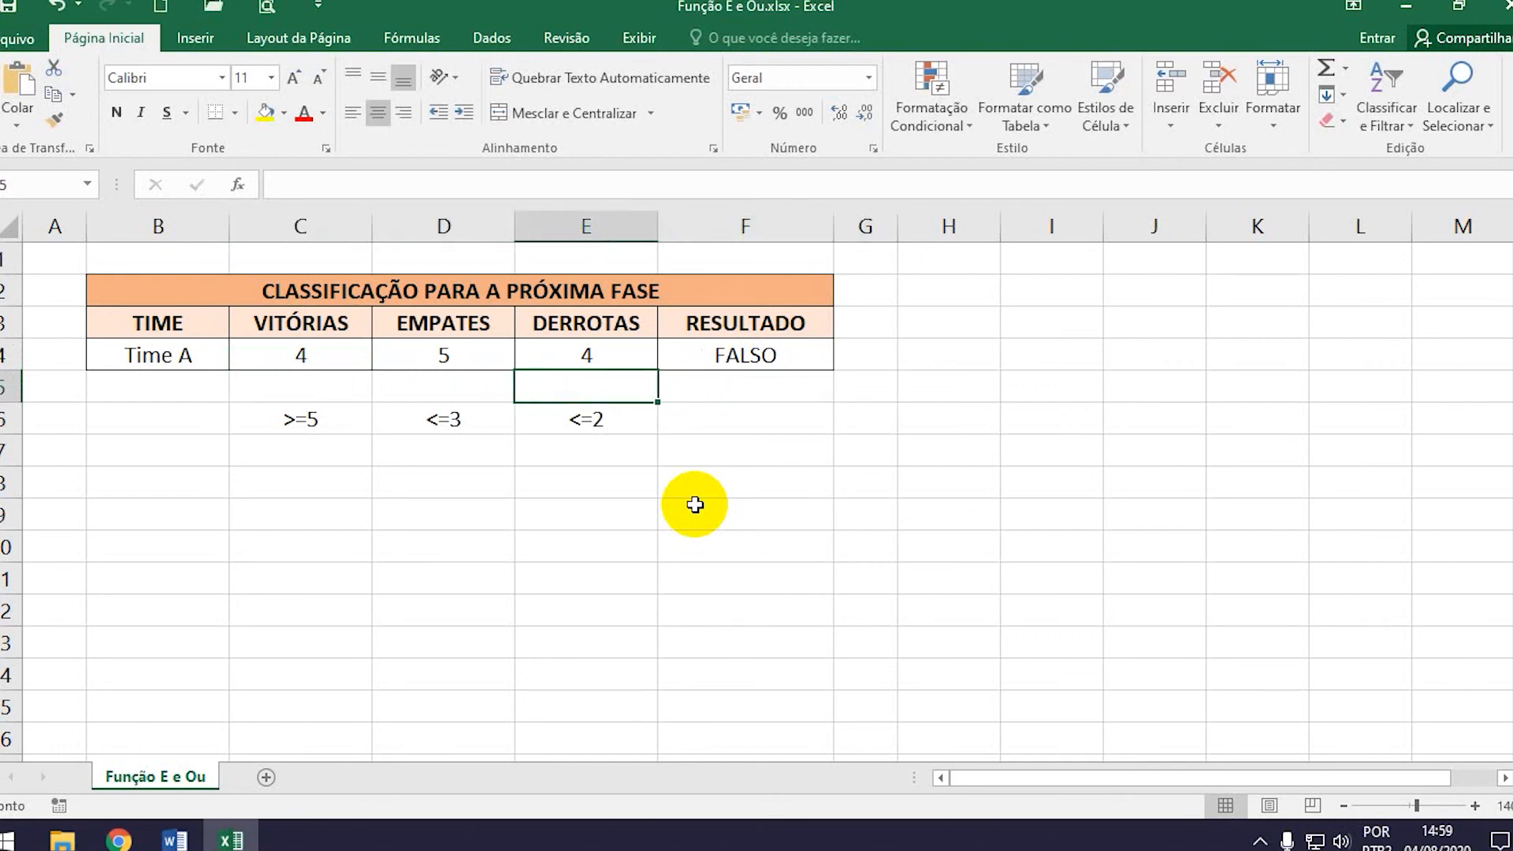
key("Right")
key("Left")
key("Left")
key("Left")
key("Up")
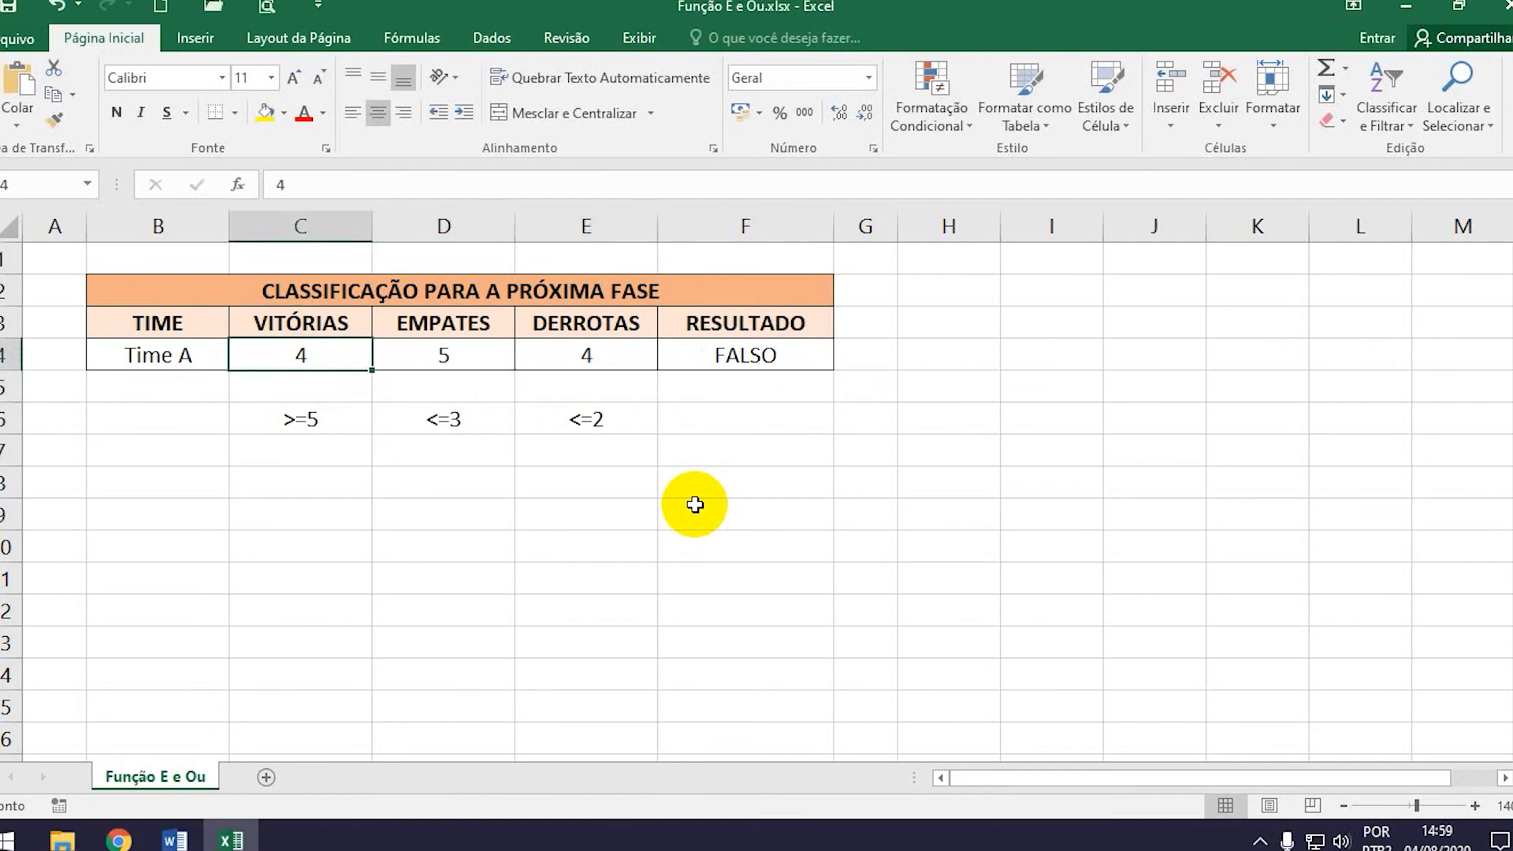
key("Right")
key("Right")
key("Right")
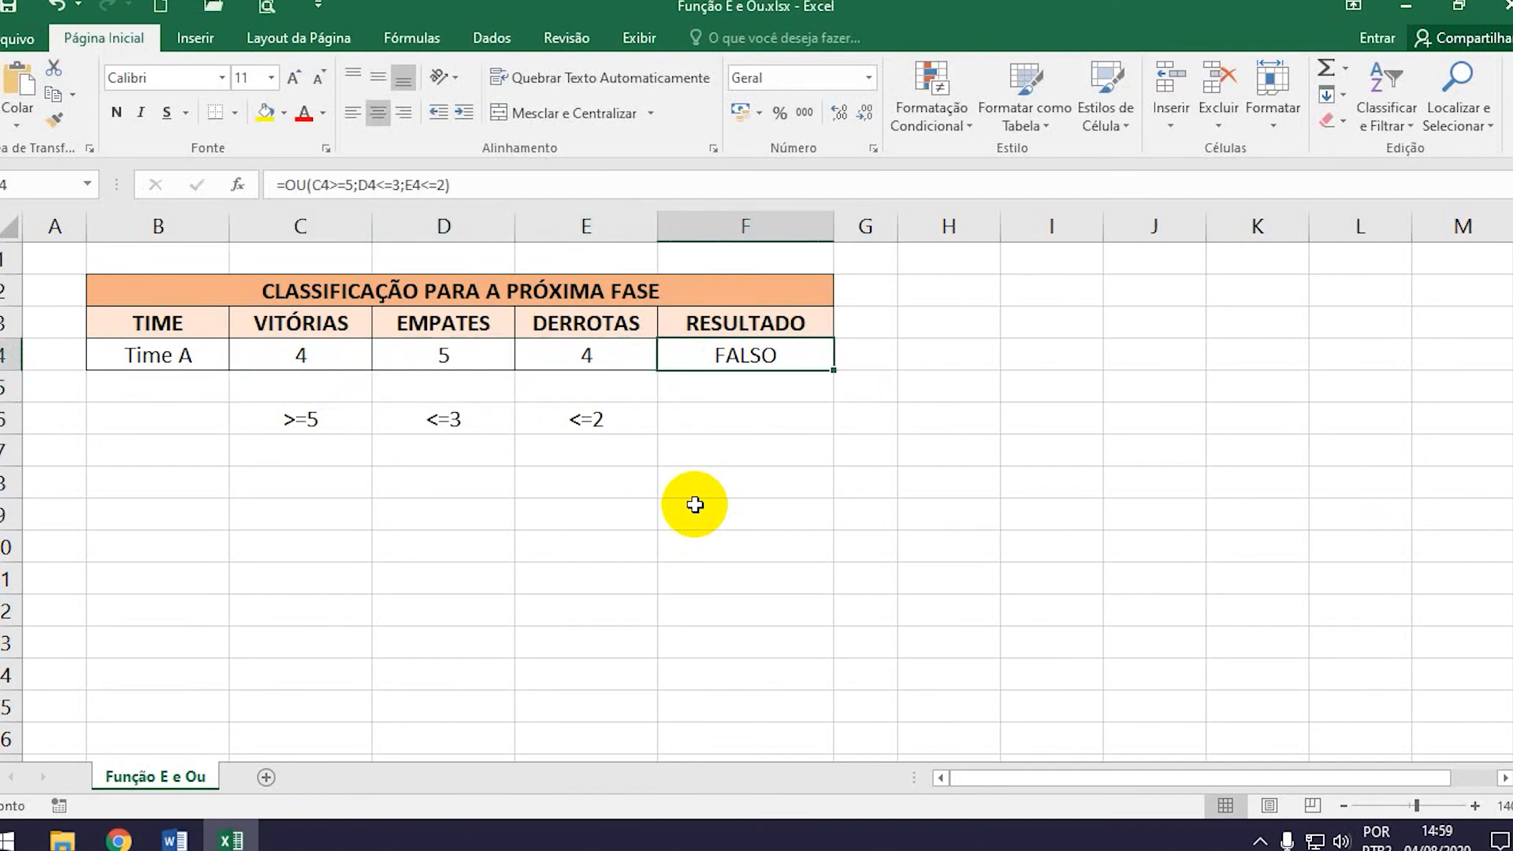
key("F2")
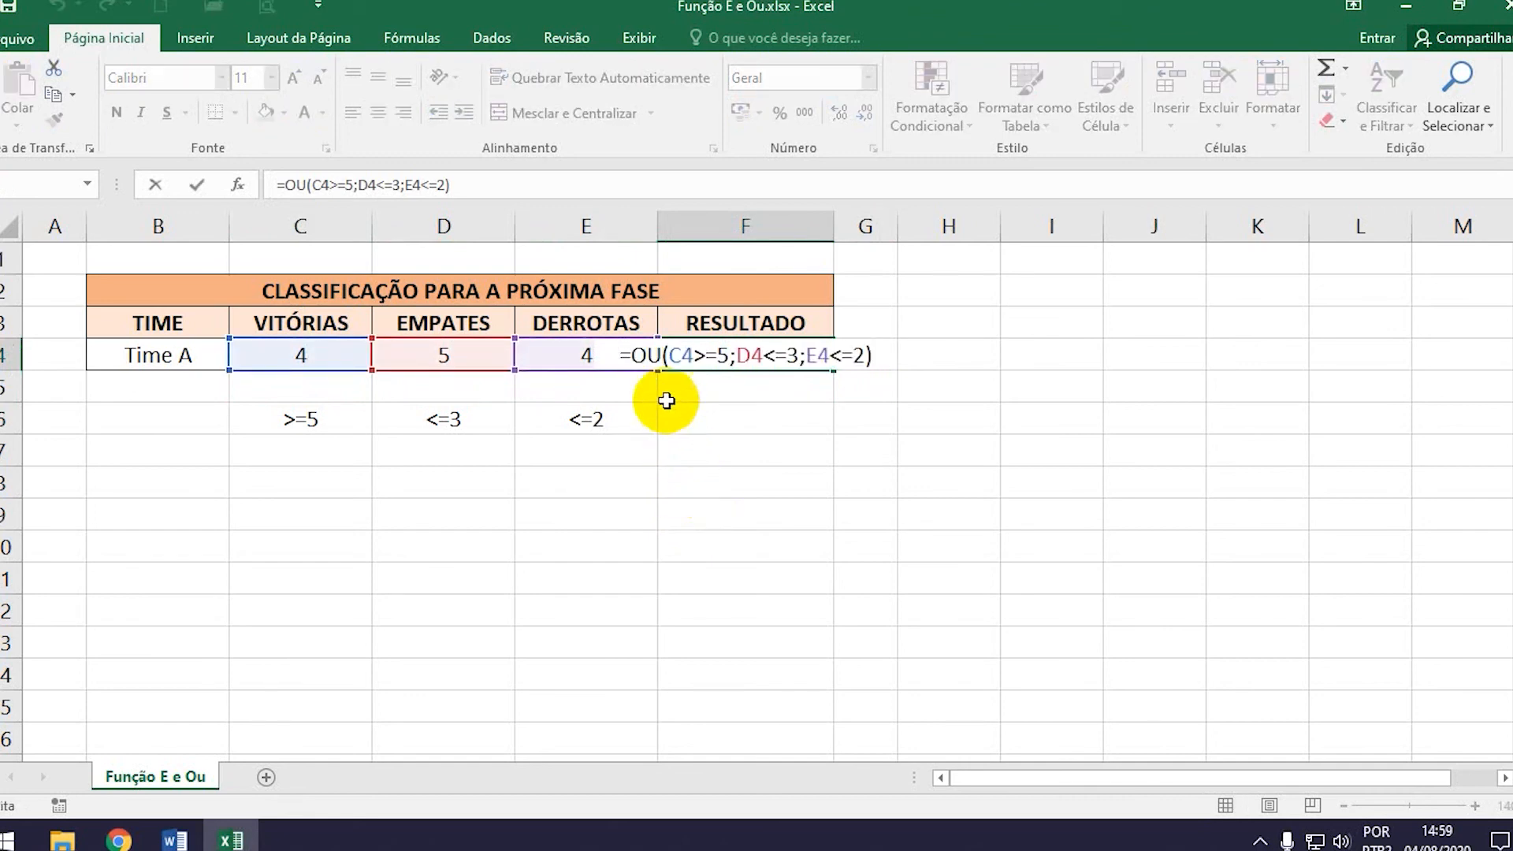
key("Escape")
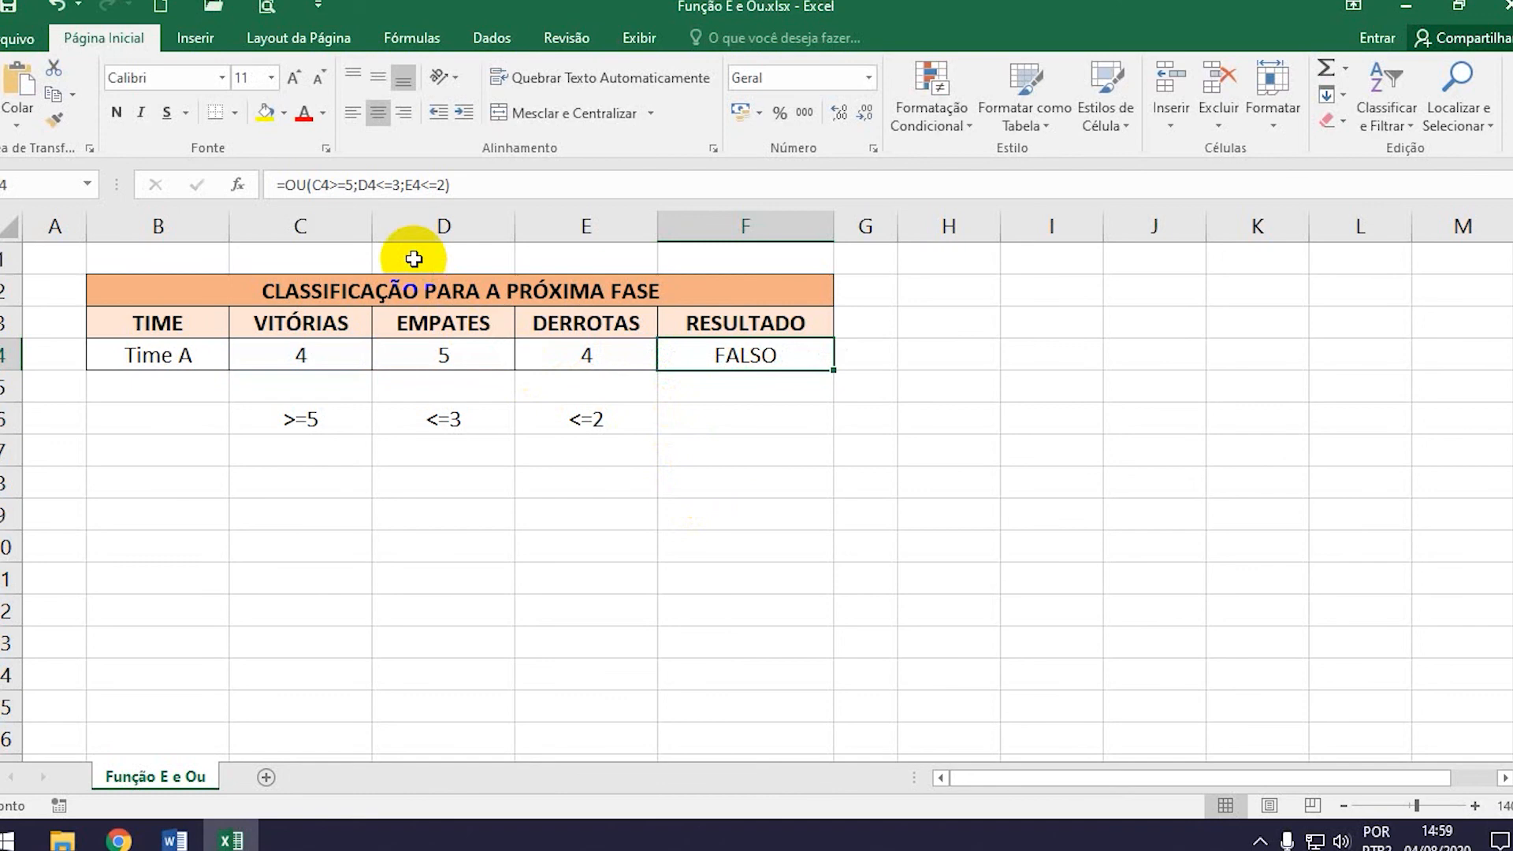
- Left-align Time A's RESULTADO cell and wrap its OU formula in SE, returning "Classificado" if true and "Desclassificado" if false
left_click(352, 113)
double_click(668, 352)
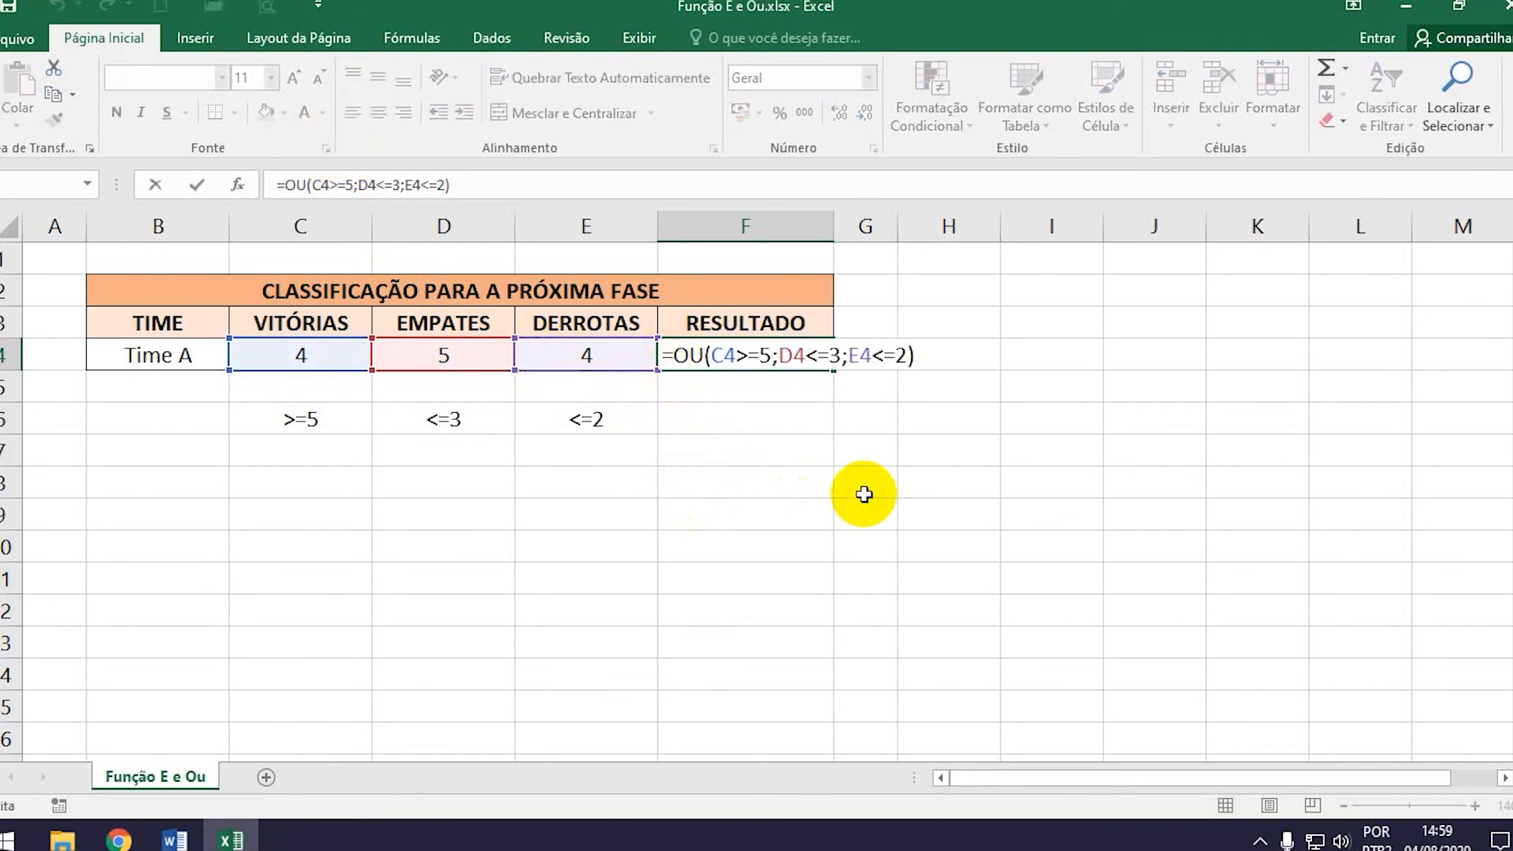
type("SE(")
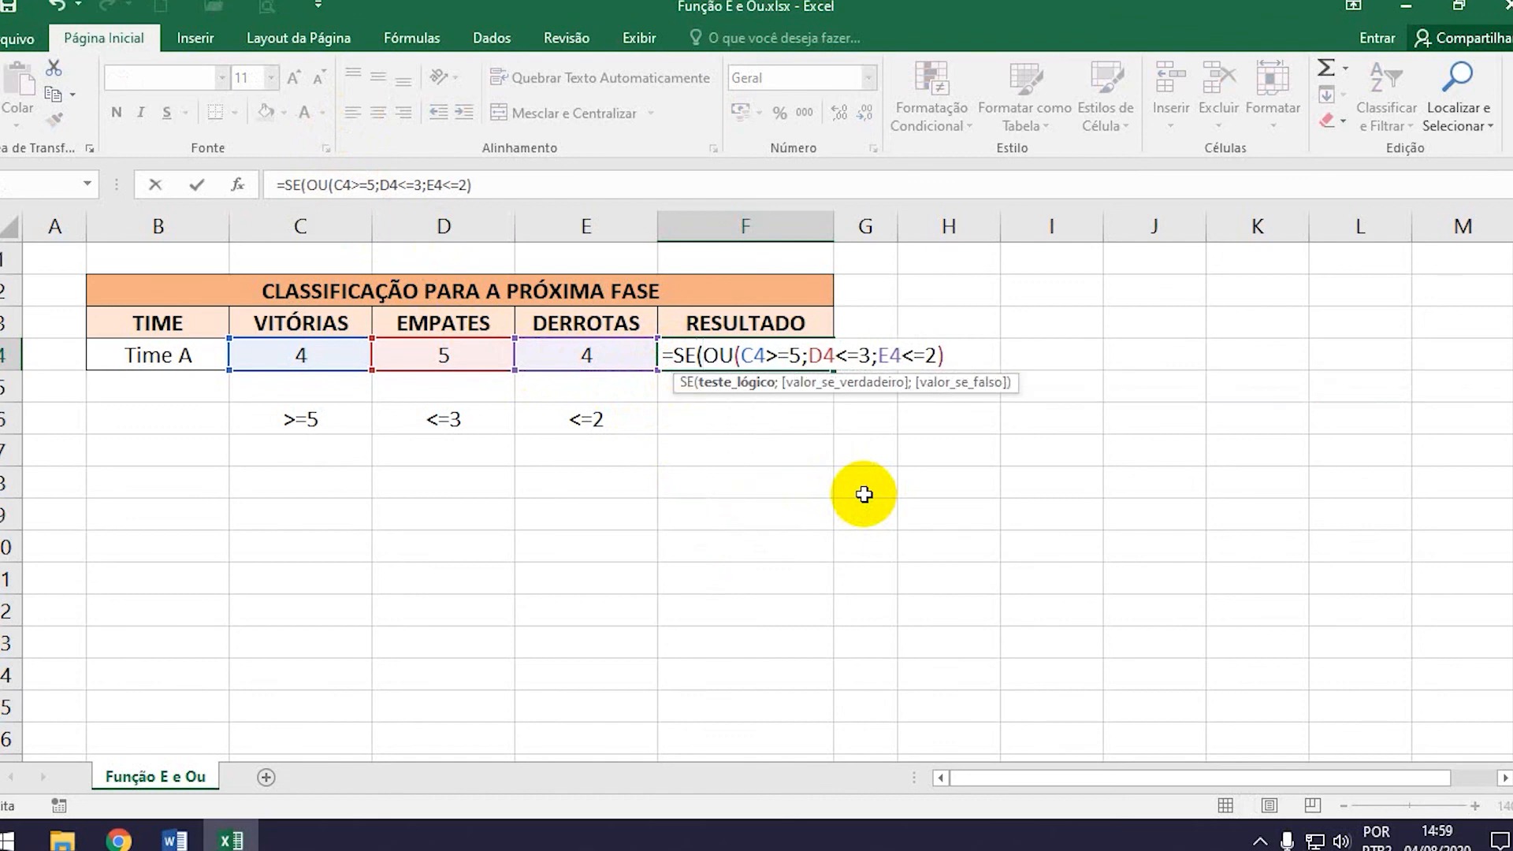
left_click(968, 356)
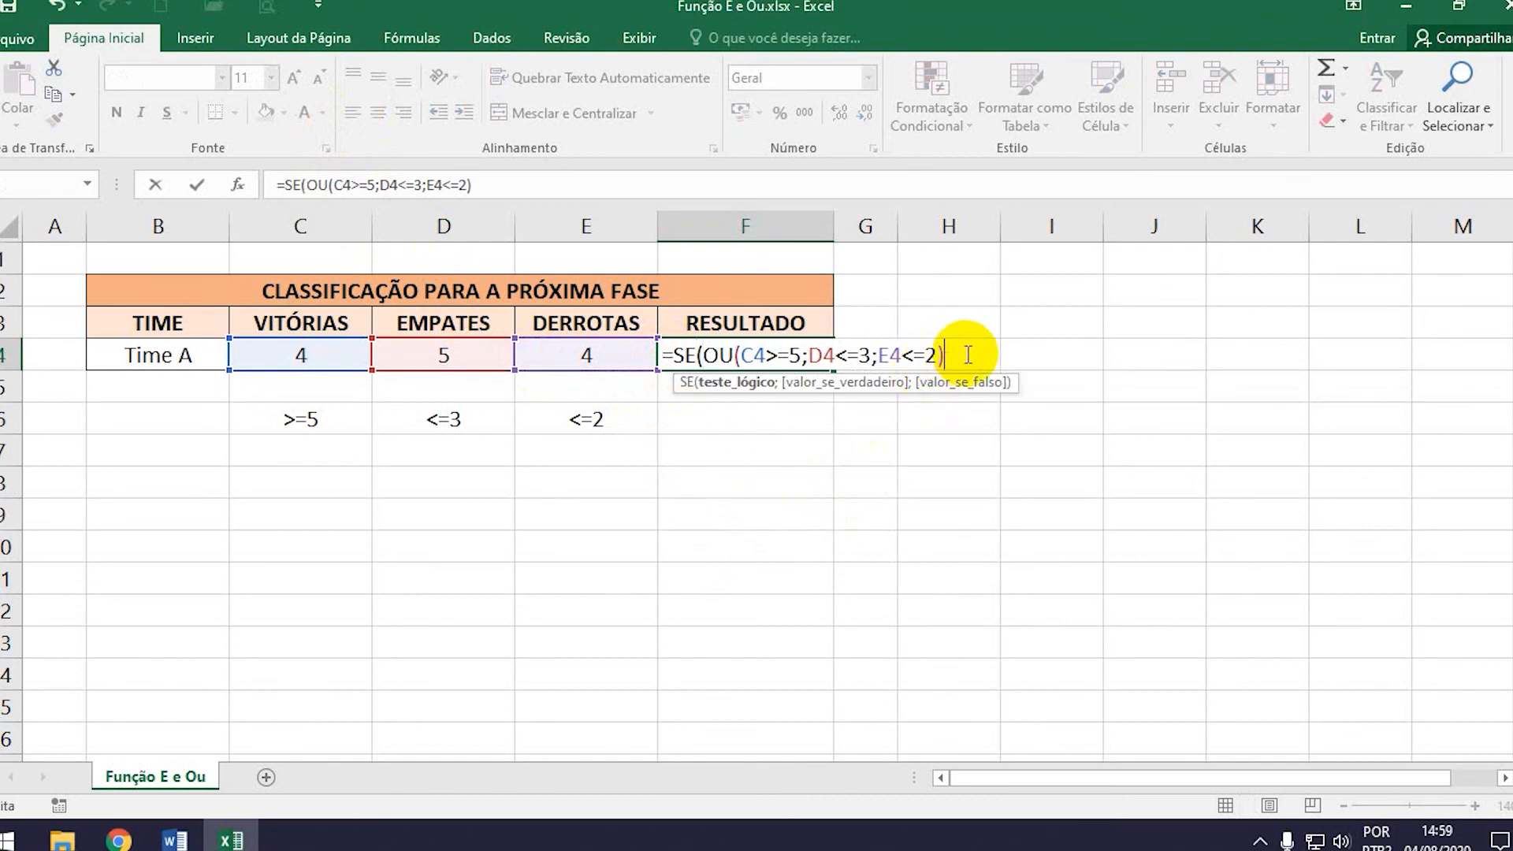
type(";")
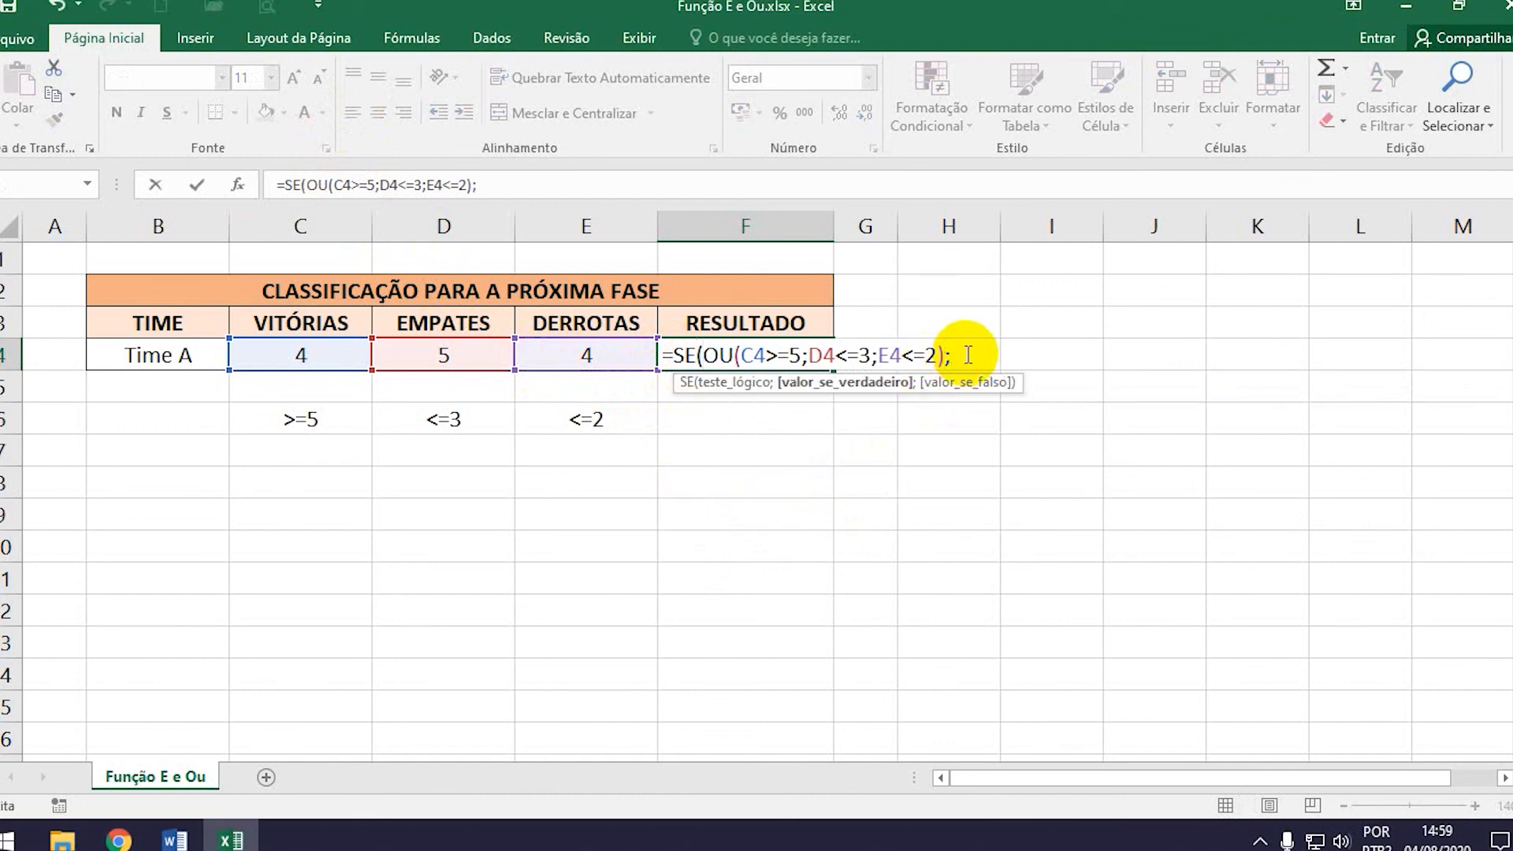
type("\"Classificado\";\"")
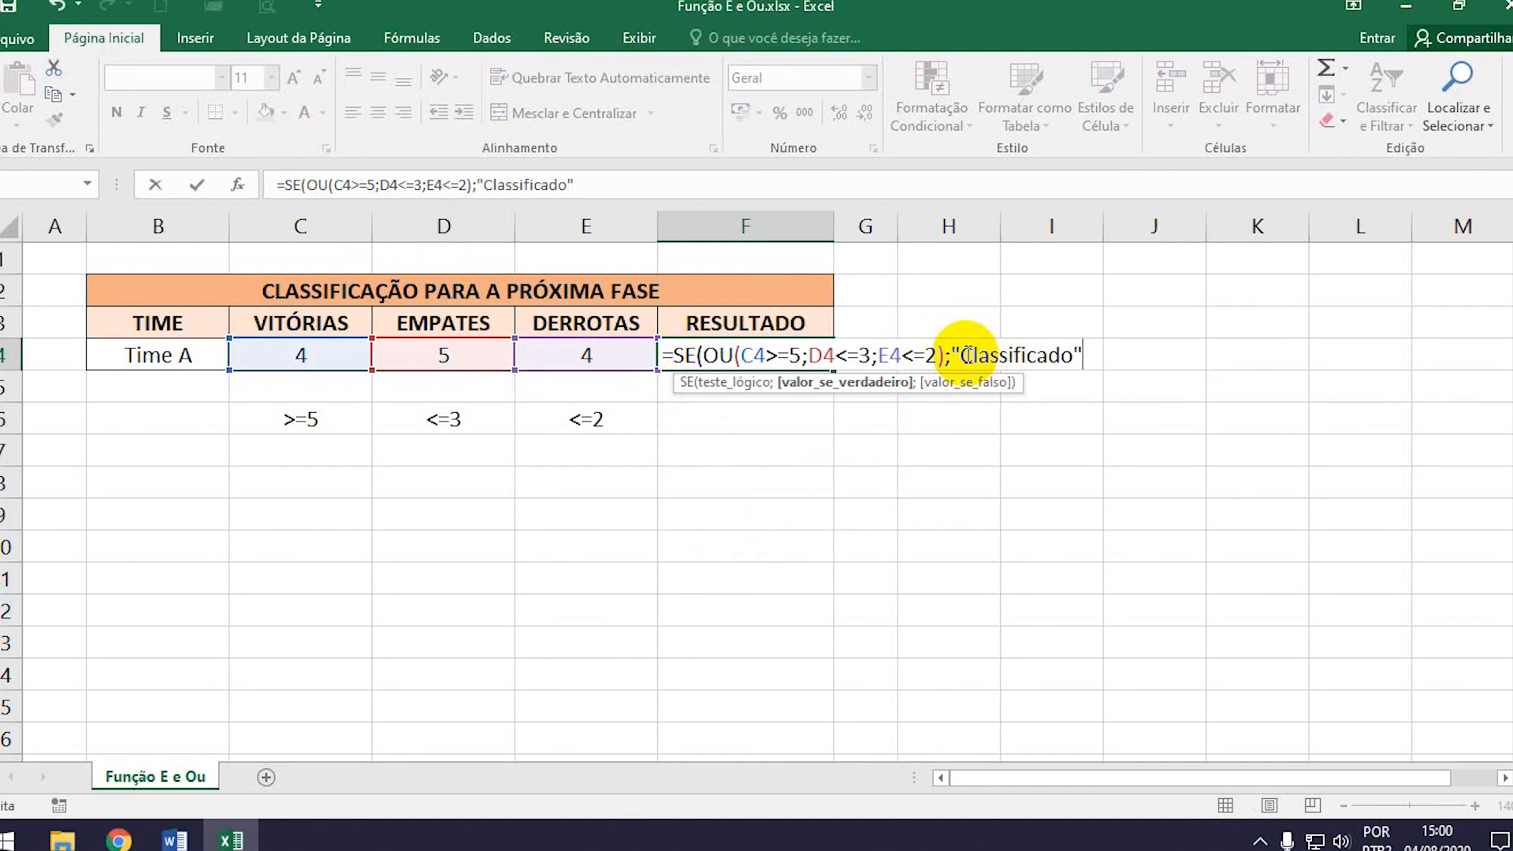
type("Des")
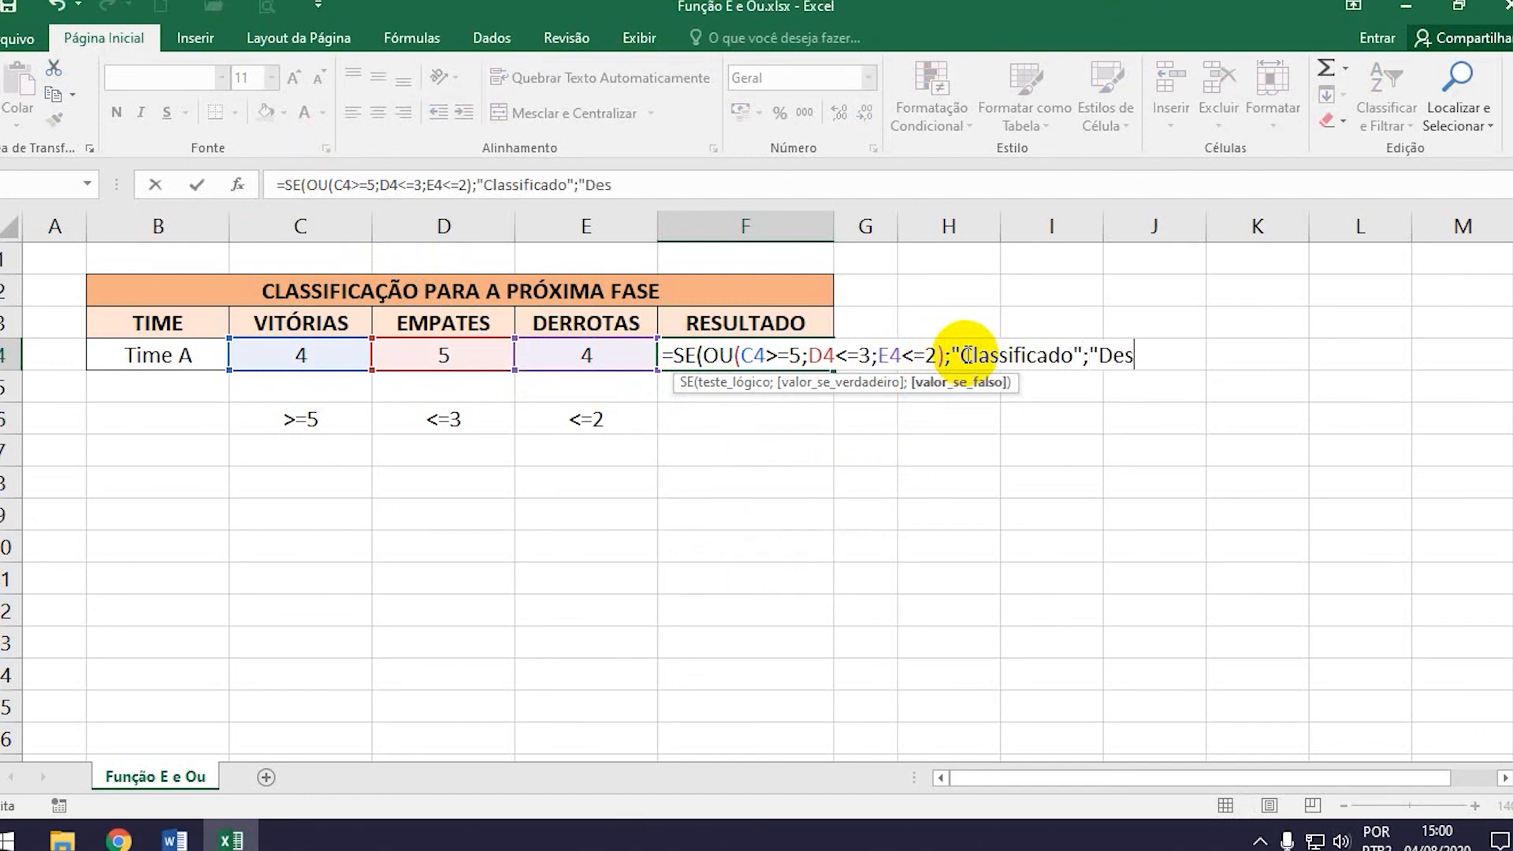
type("classificado\"")
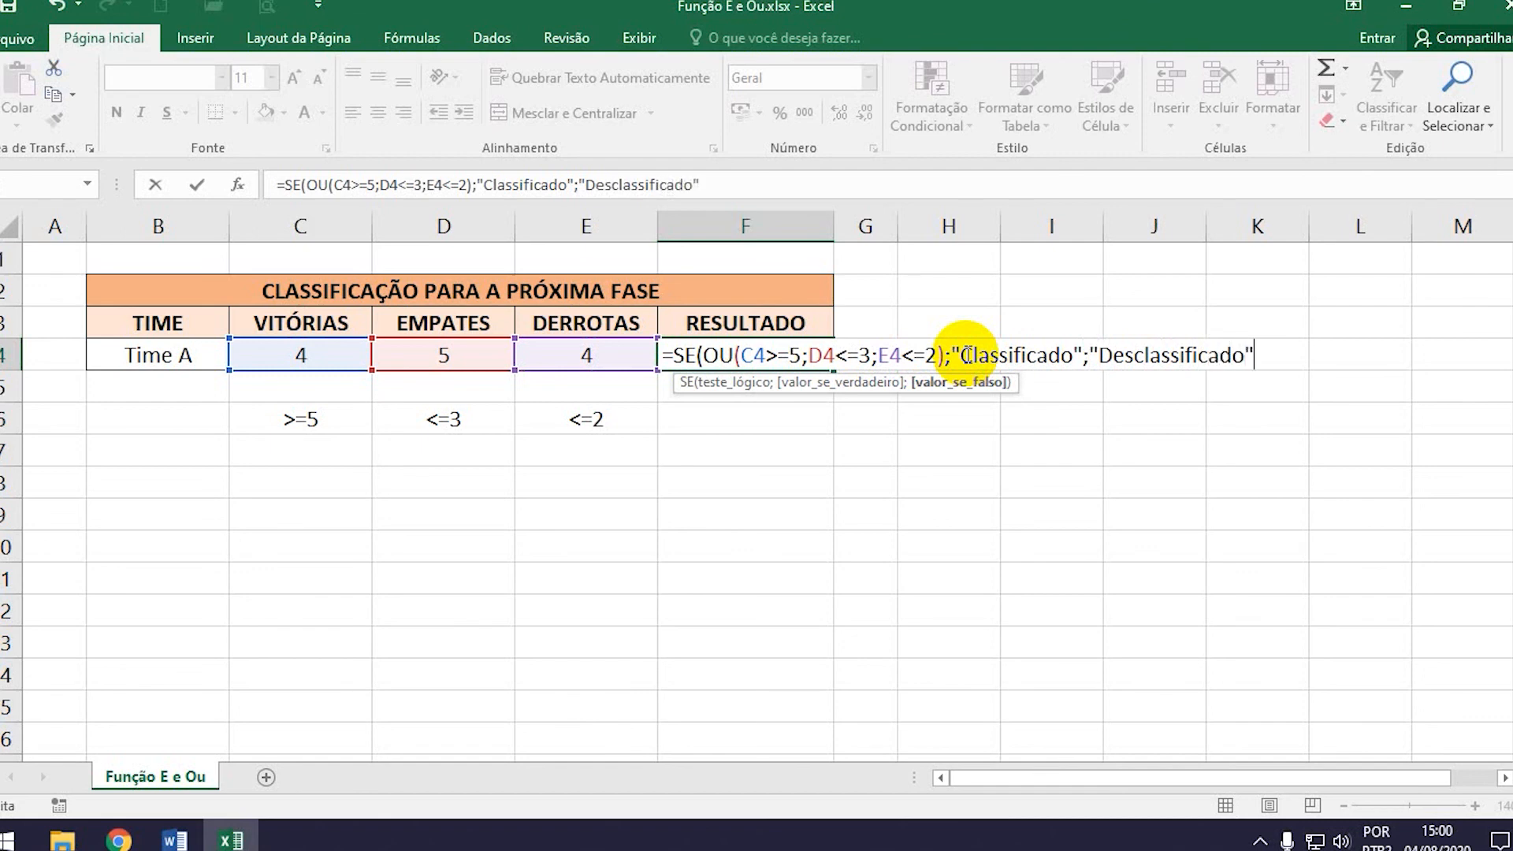
type(")")
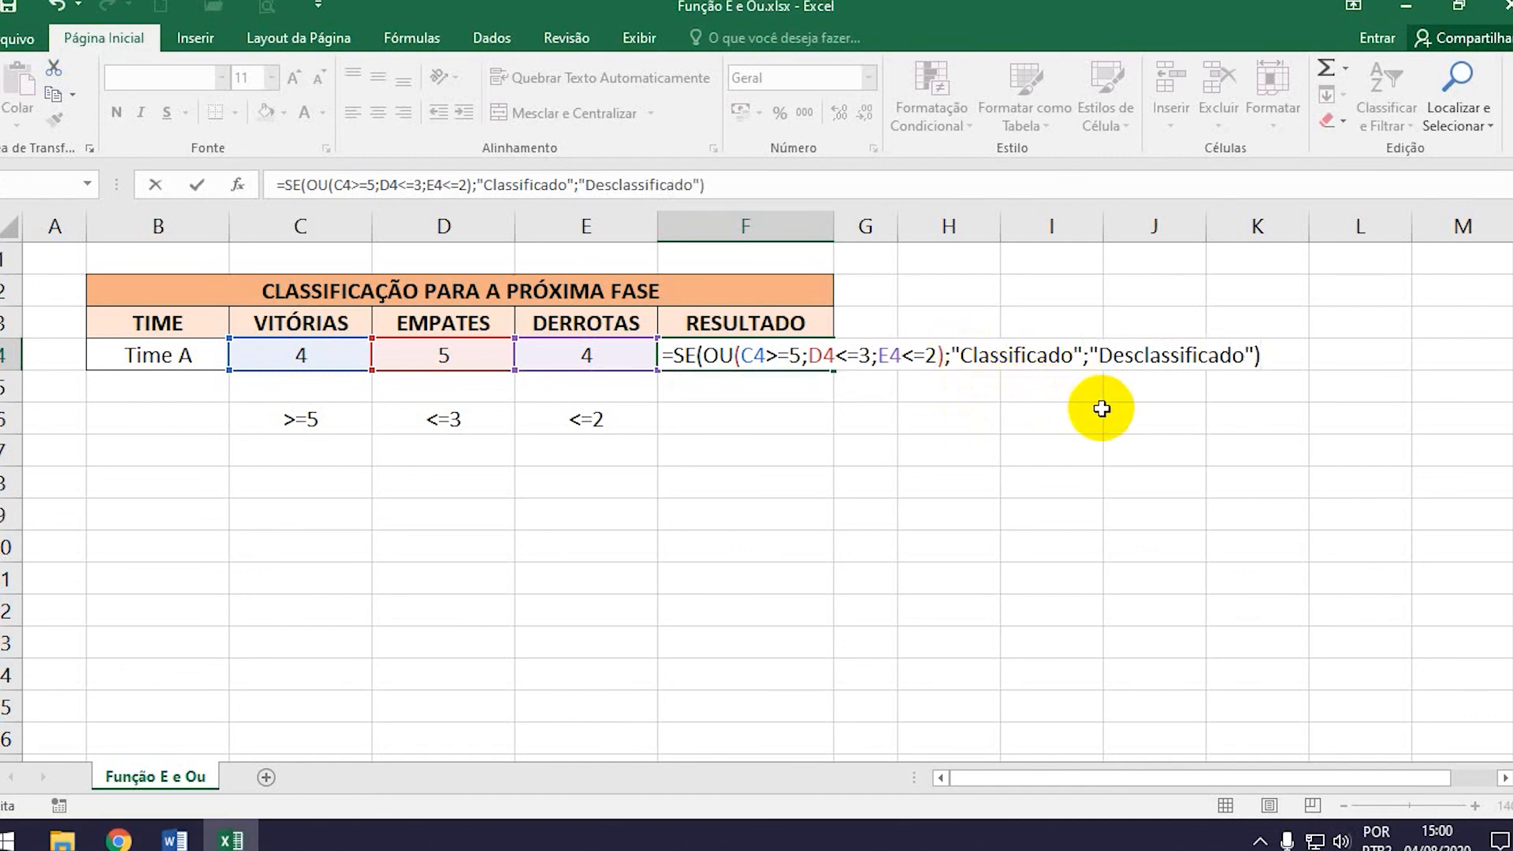
key("Return")
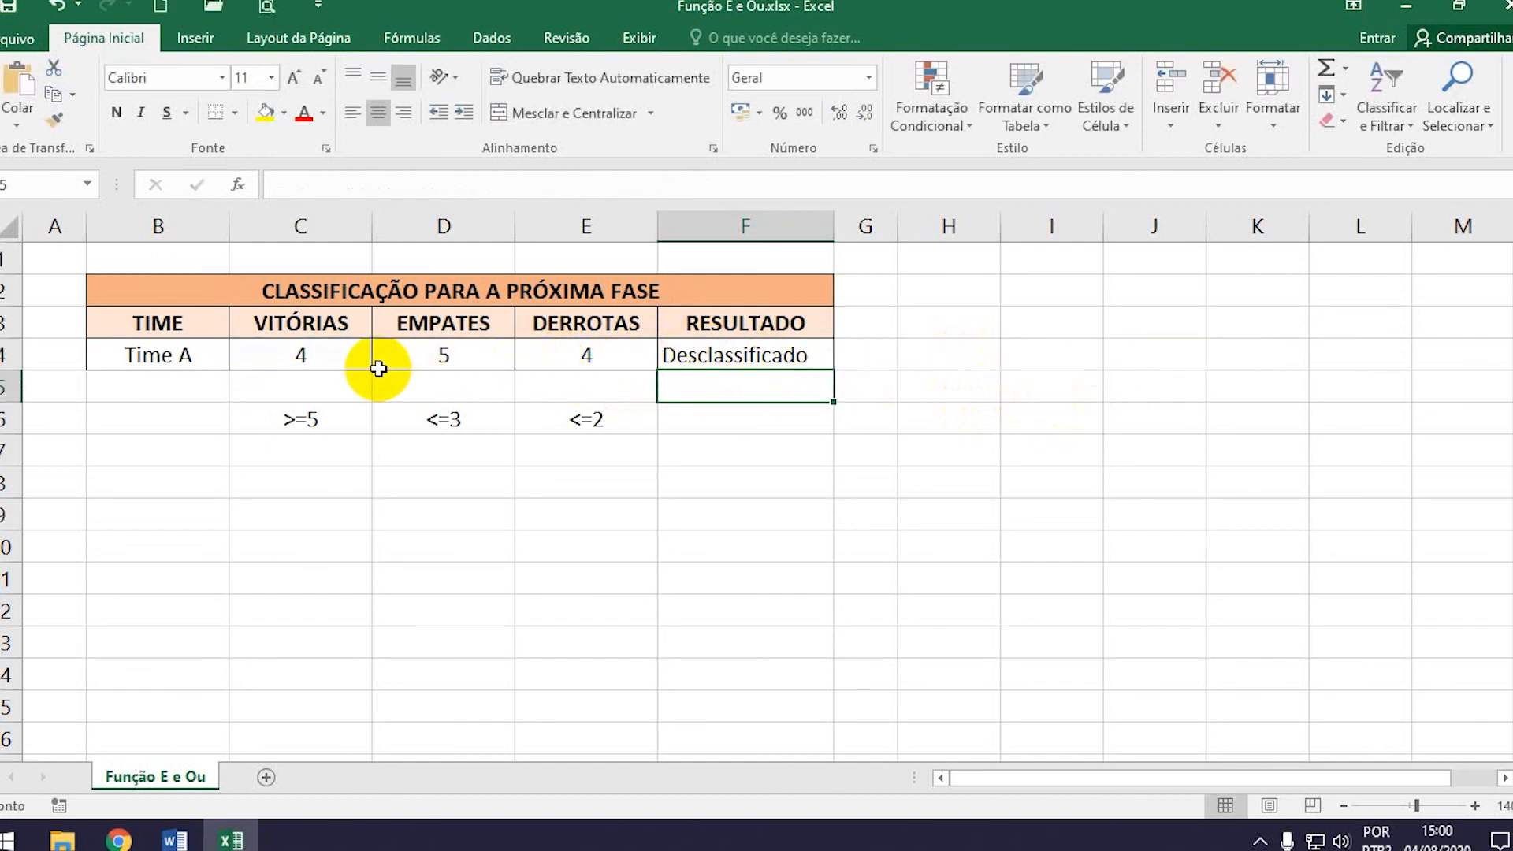
- Center-align Time A's RESULTADO cell
left_click_drag(303, 352, 558, 354)
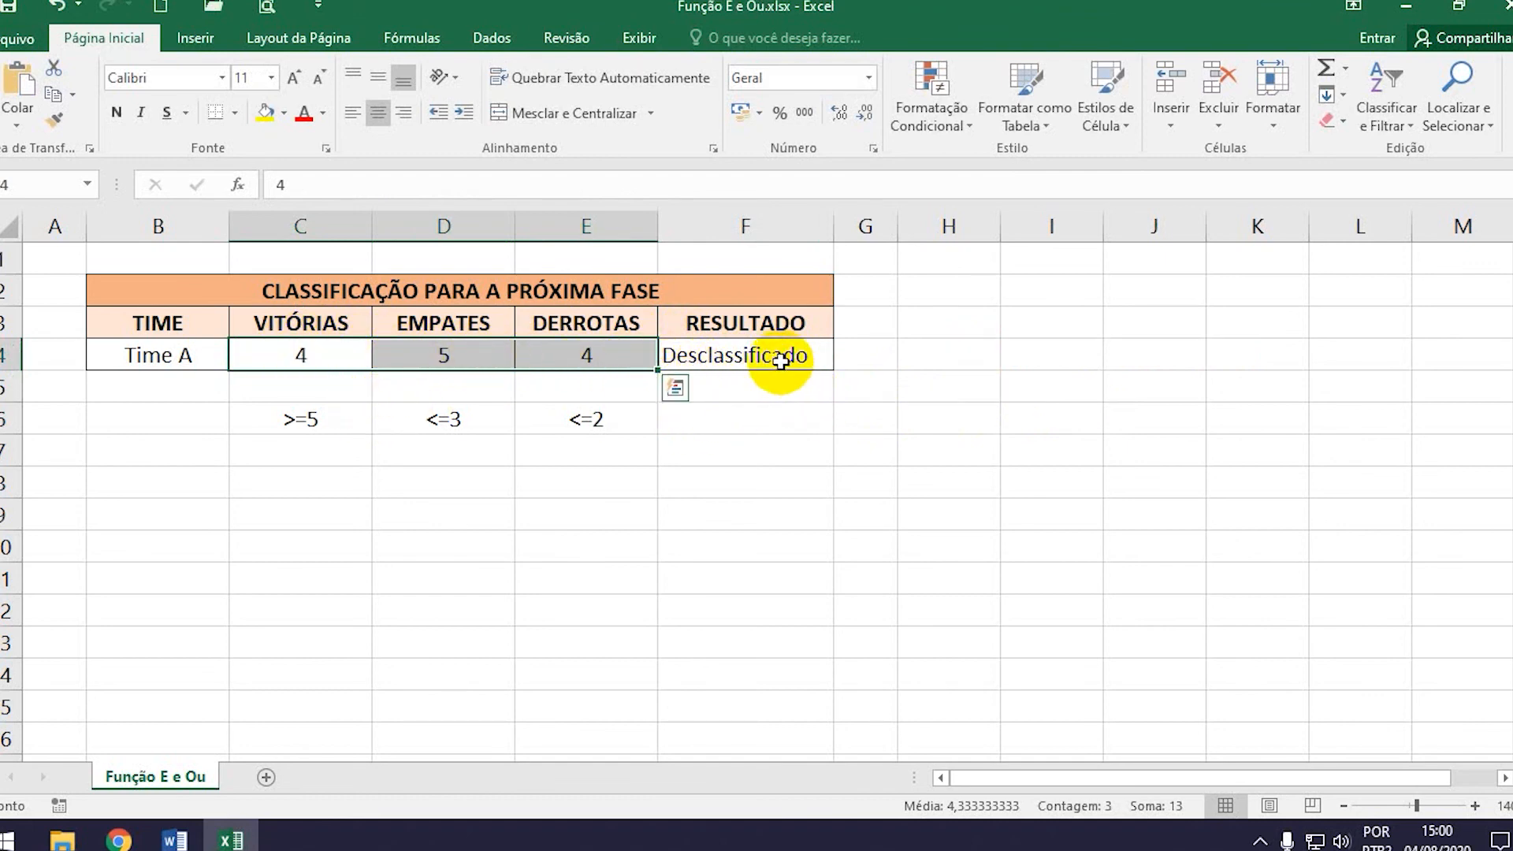
left_click(693, 361)
left_click(378, 114)
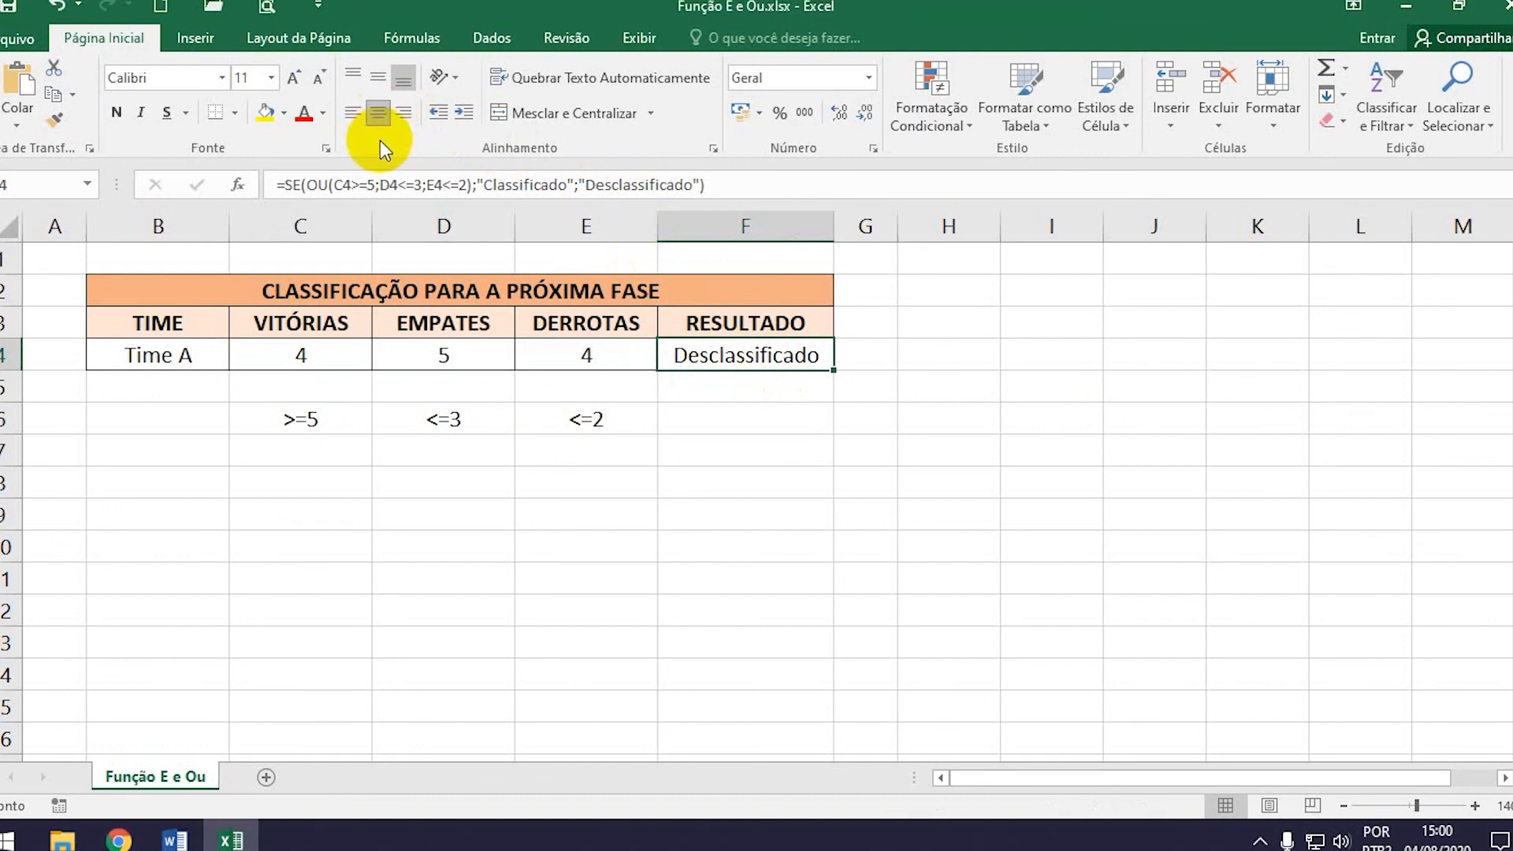
- Set Time A's VITÓRIAS value to 7 so that the wins criterion is met
left_click(325, 362)
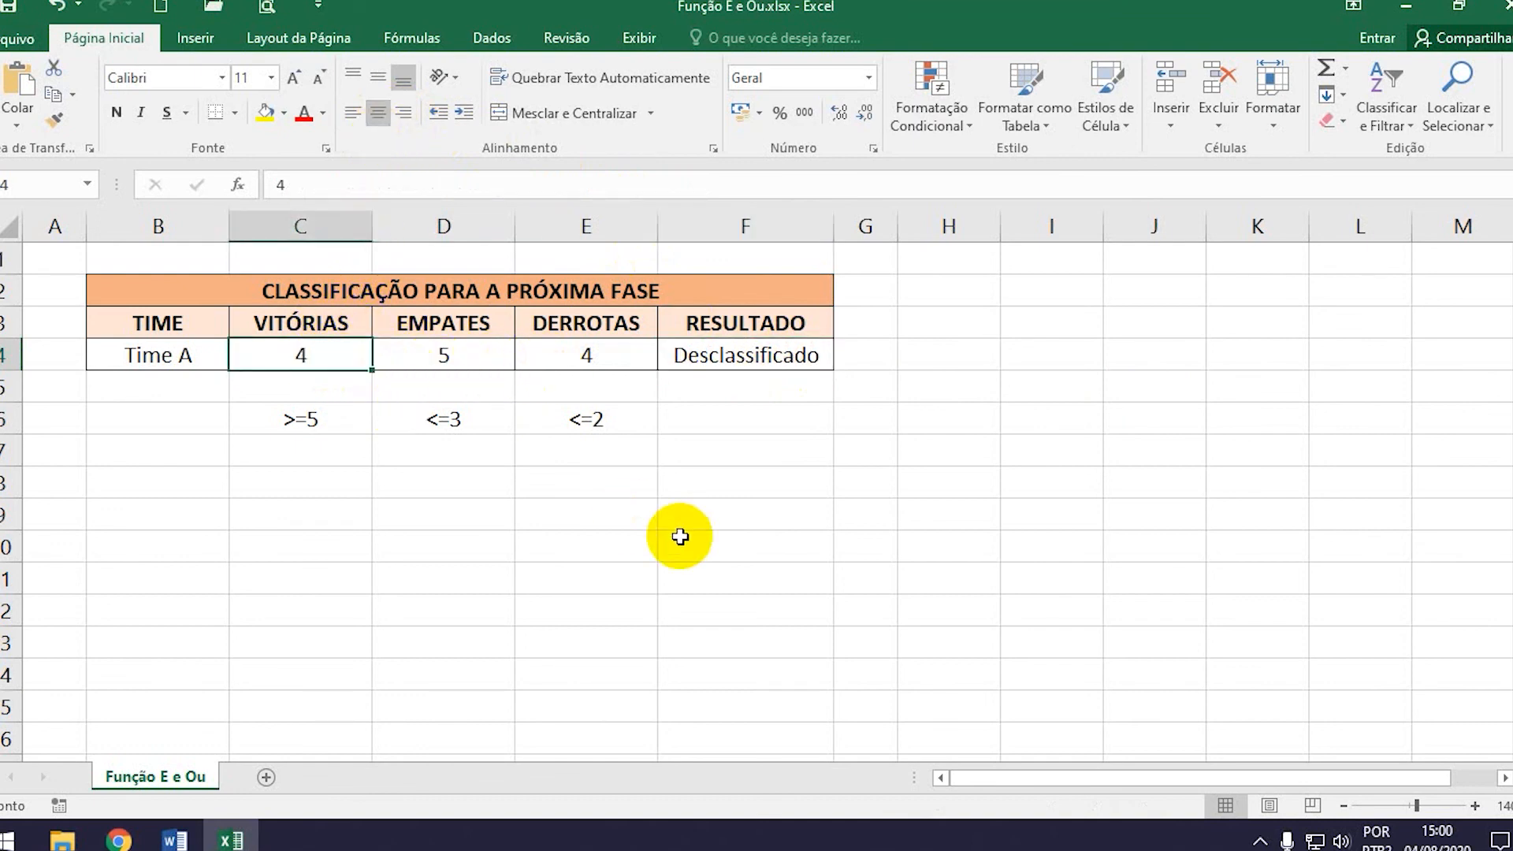
type("7")
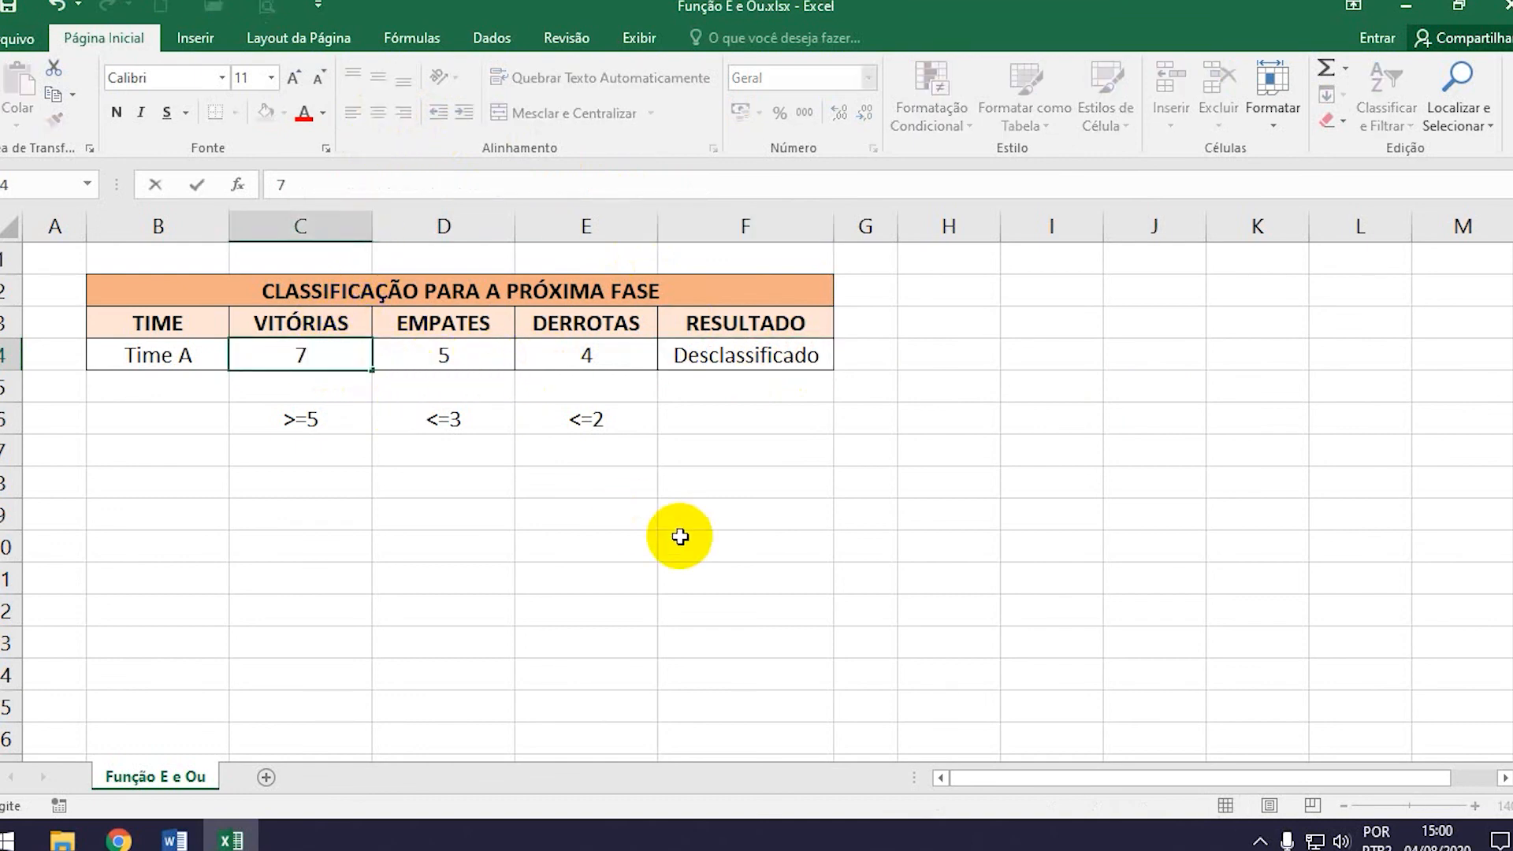
key("Return")
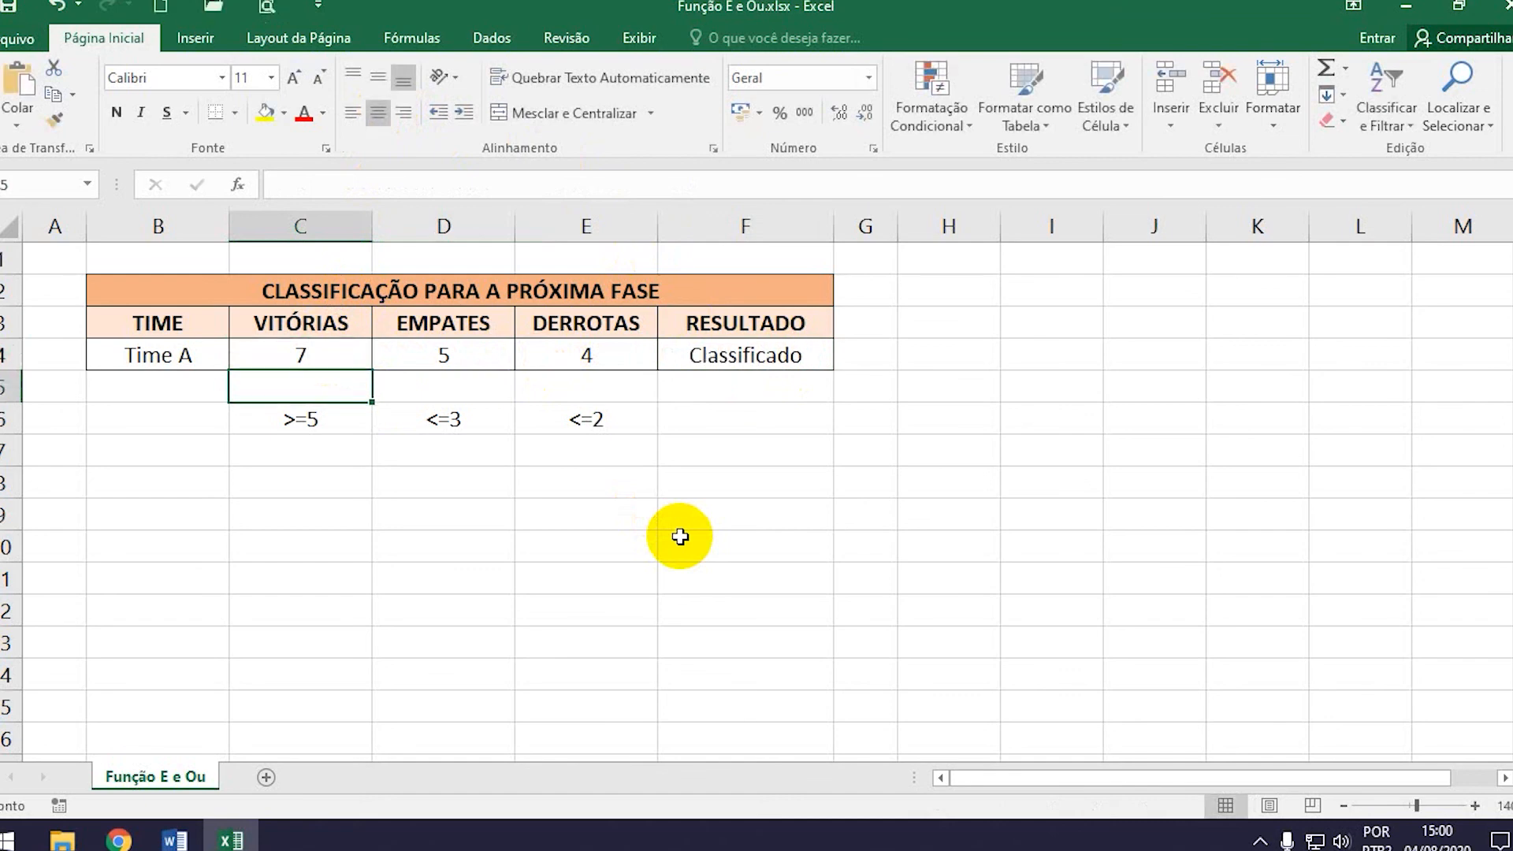
- Set Time A's EMPATES and DERROTAS values to 2 each, then check the SE and OU formula in its RESULTADO cell
key("Right")
key("Up")
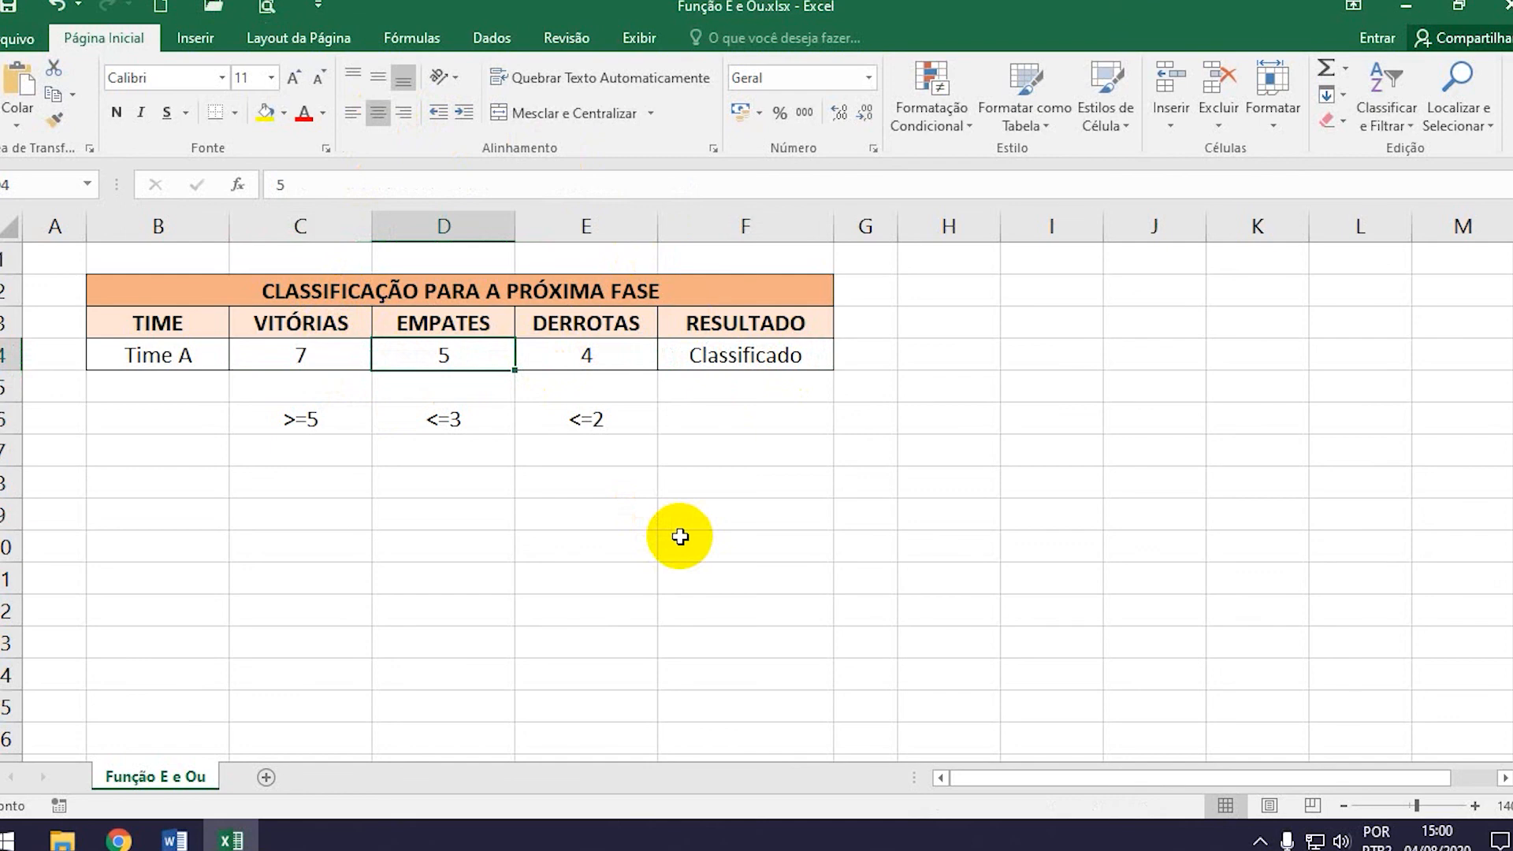
type("2")
key("Tab")
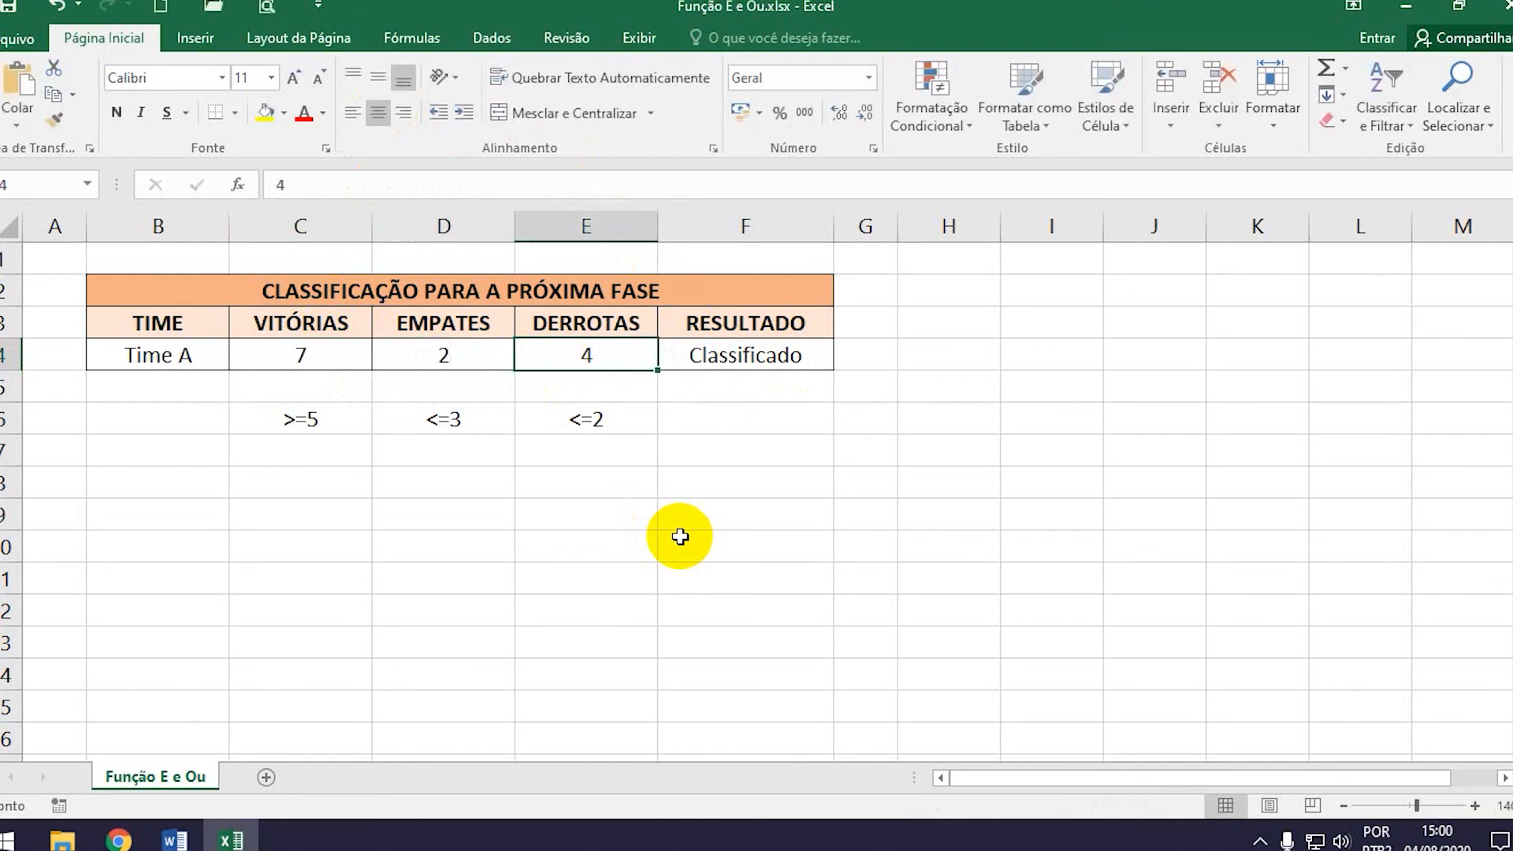
type("2")
key("Tab")
key("Left")
key("Left")
key("Left")
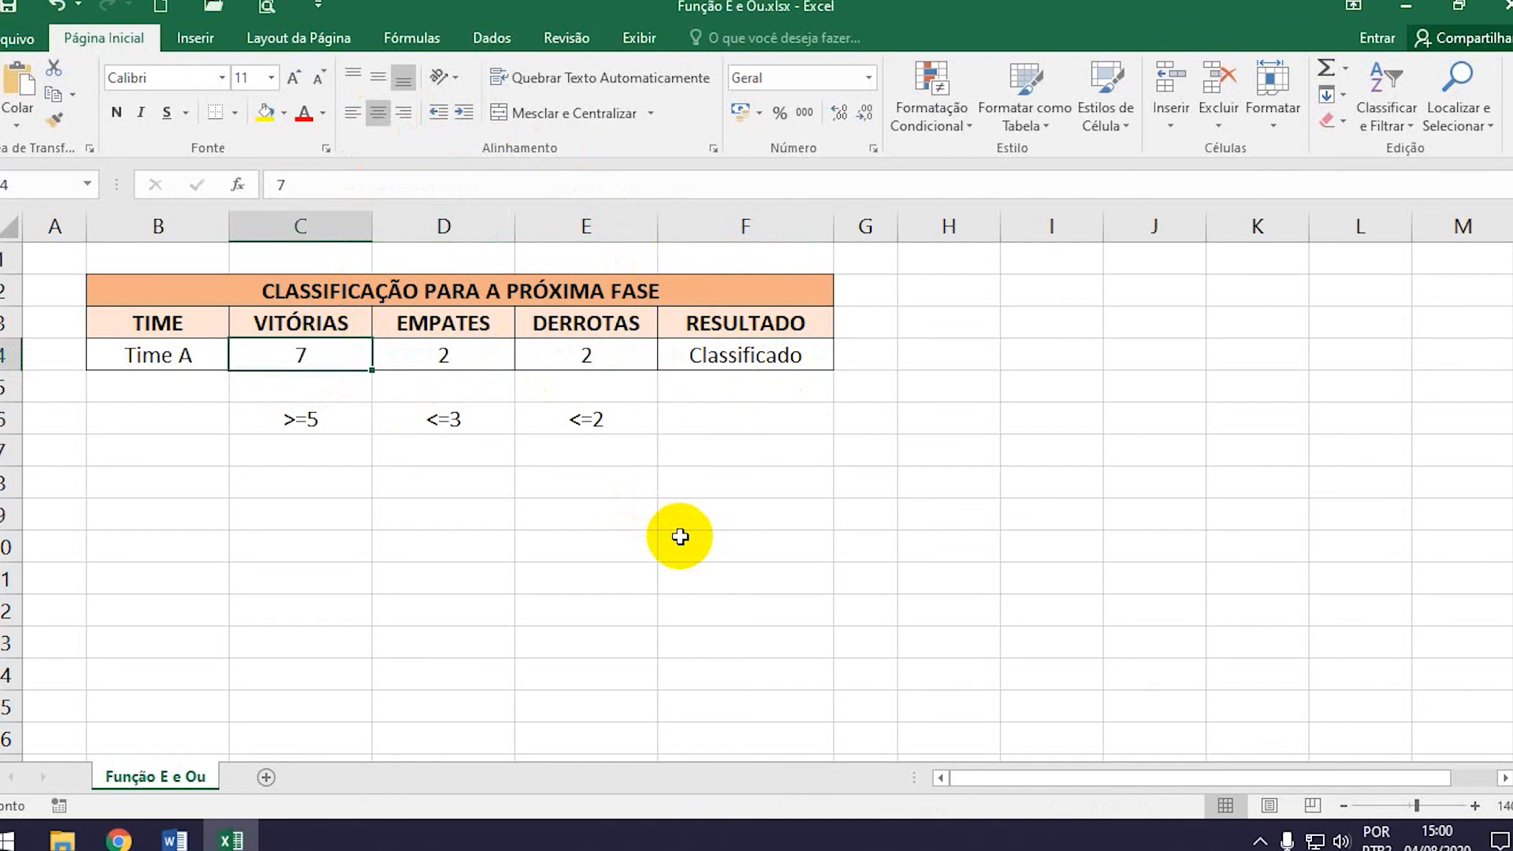
key("Right")
key("Right")
key("Right")
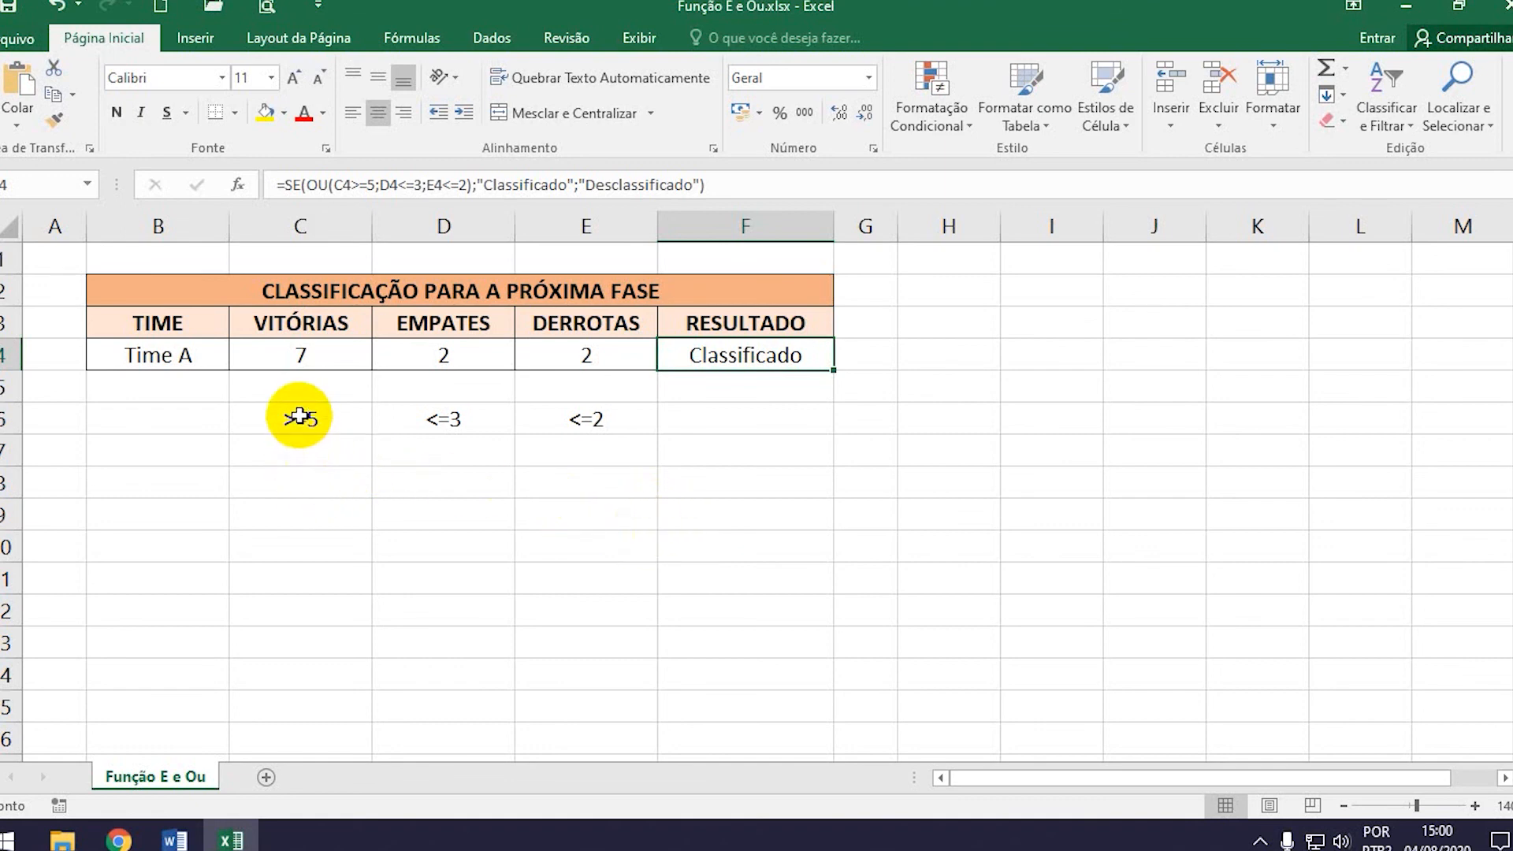
- Clear the criteria notes >=5, <=3 and <=2 below the classification table
left_click_drag(299, 416, 603, 432)
key("Delete")
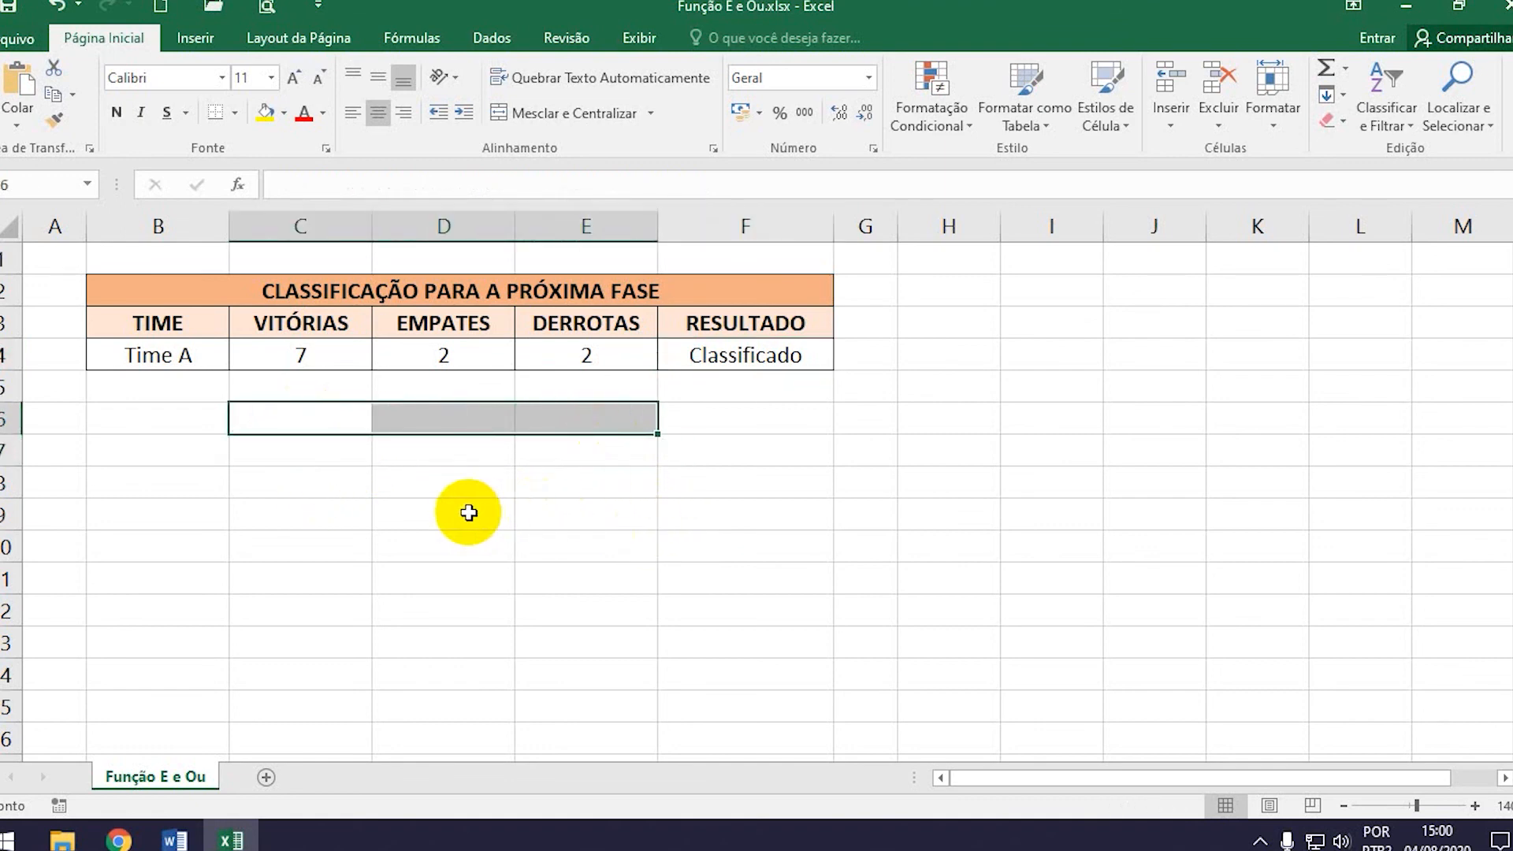
left_click(467, 513)
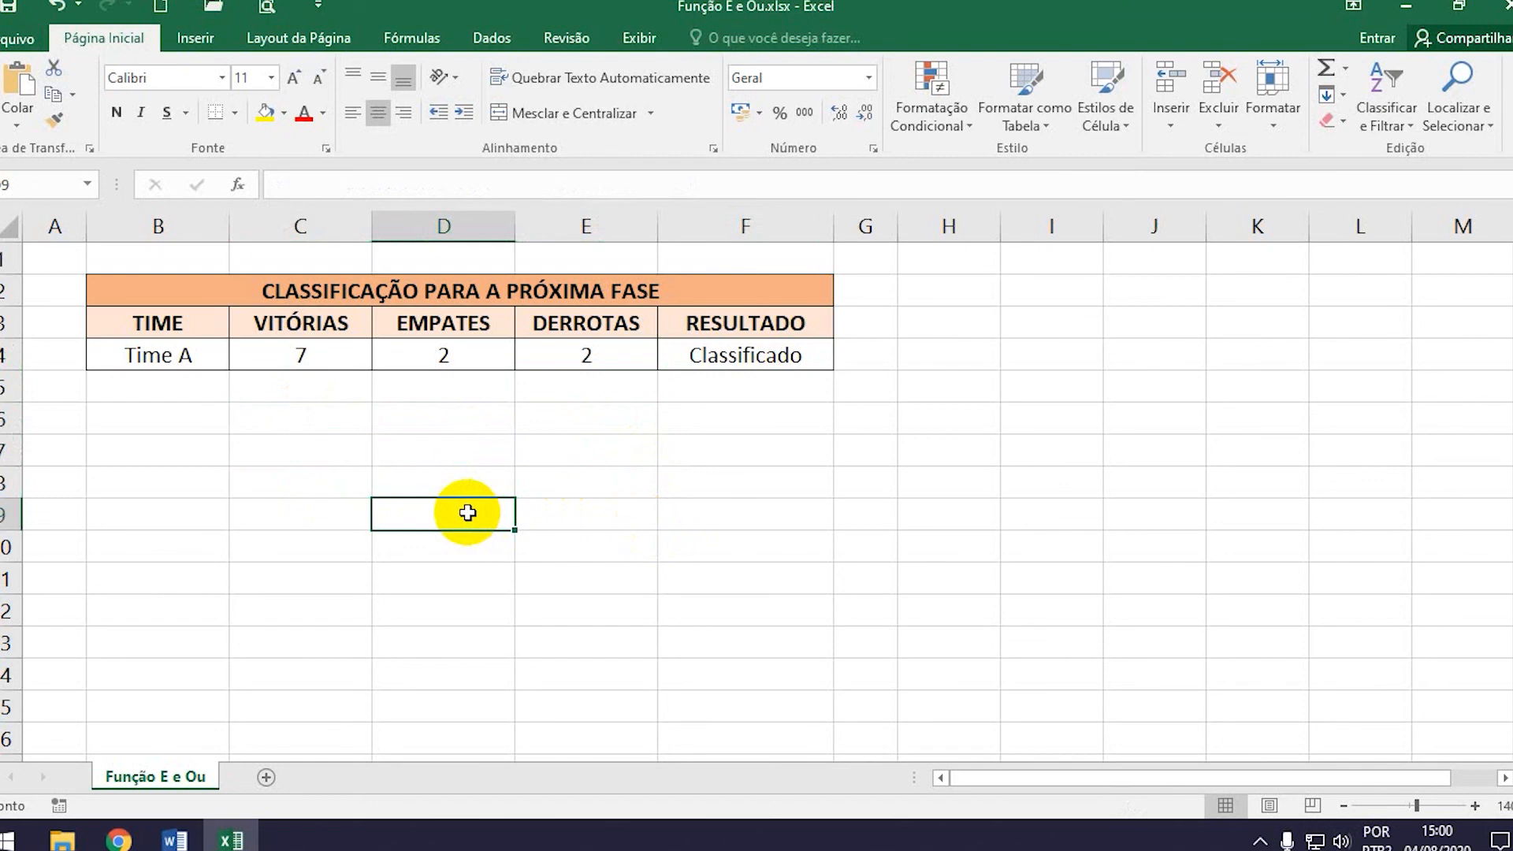